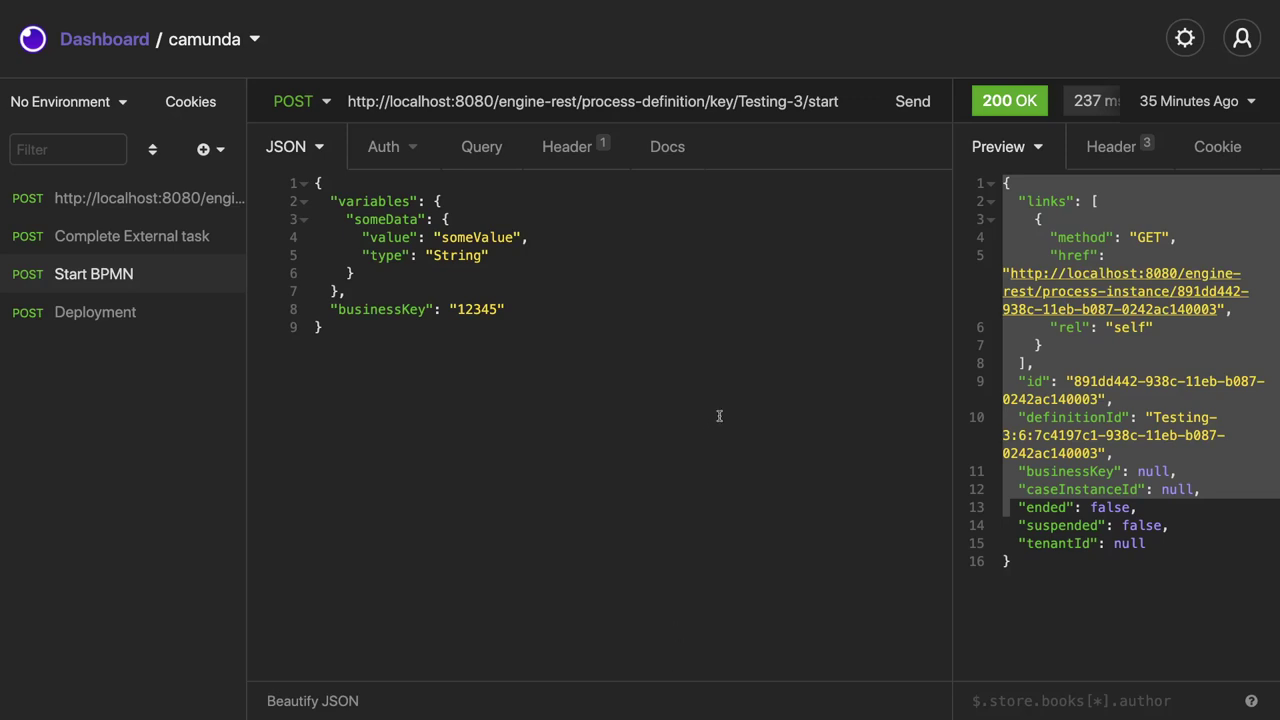
Switch to Camunda Modeler and create a new BPMN diagram.
left_click(652, 343)
key("ctrl+Right")
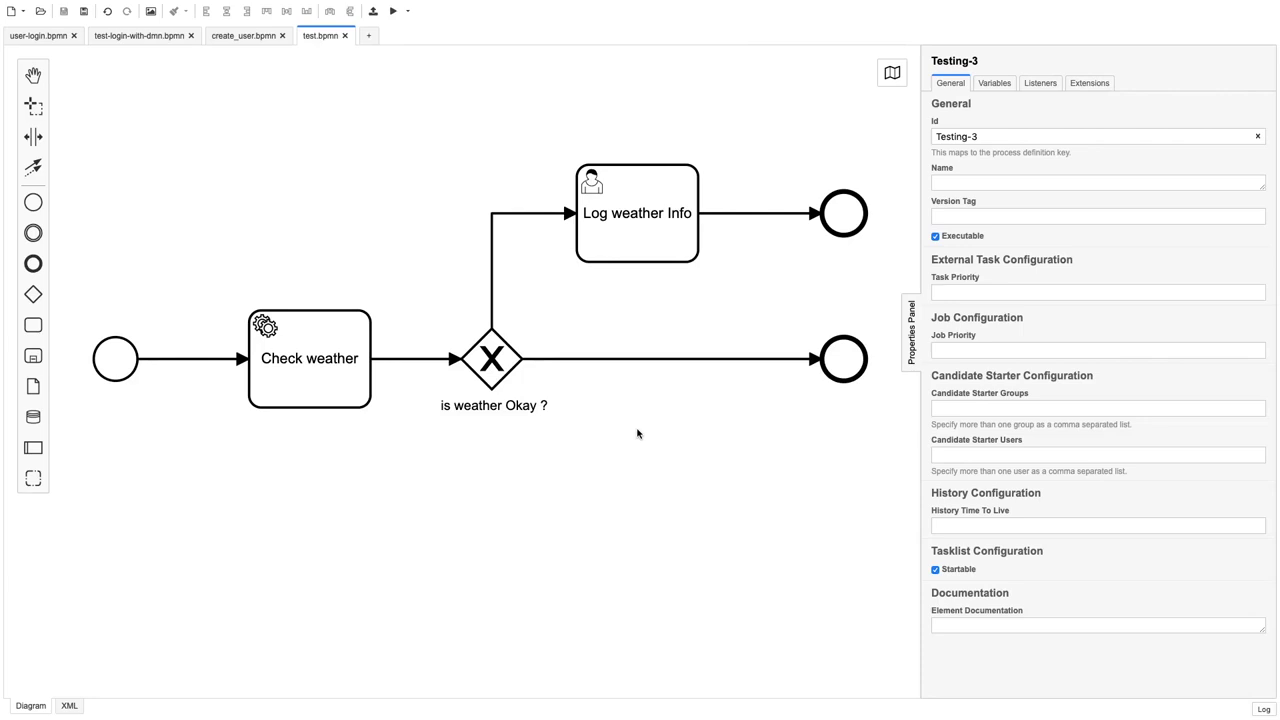
mouse_move(860, 440)
left_mouse_down()
mouse_move(627, 373)
mouse_move(840, 450)
left_mouse_up()
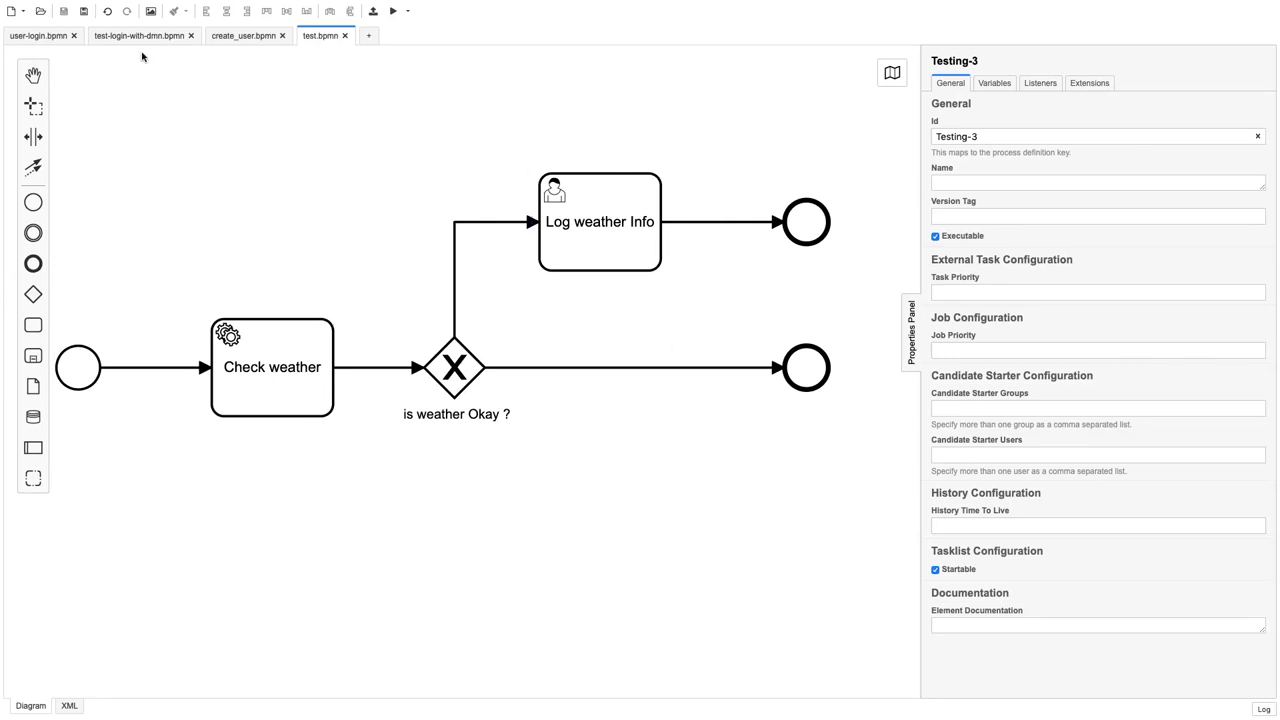
left_click(12, 12)
left_click(70, 31)
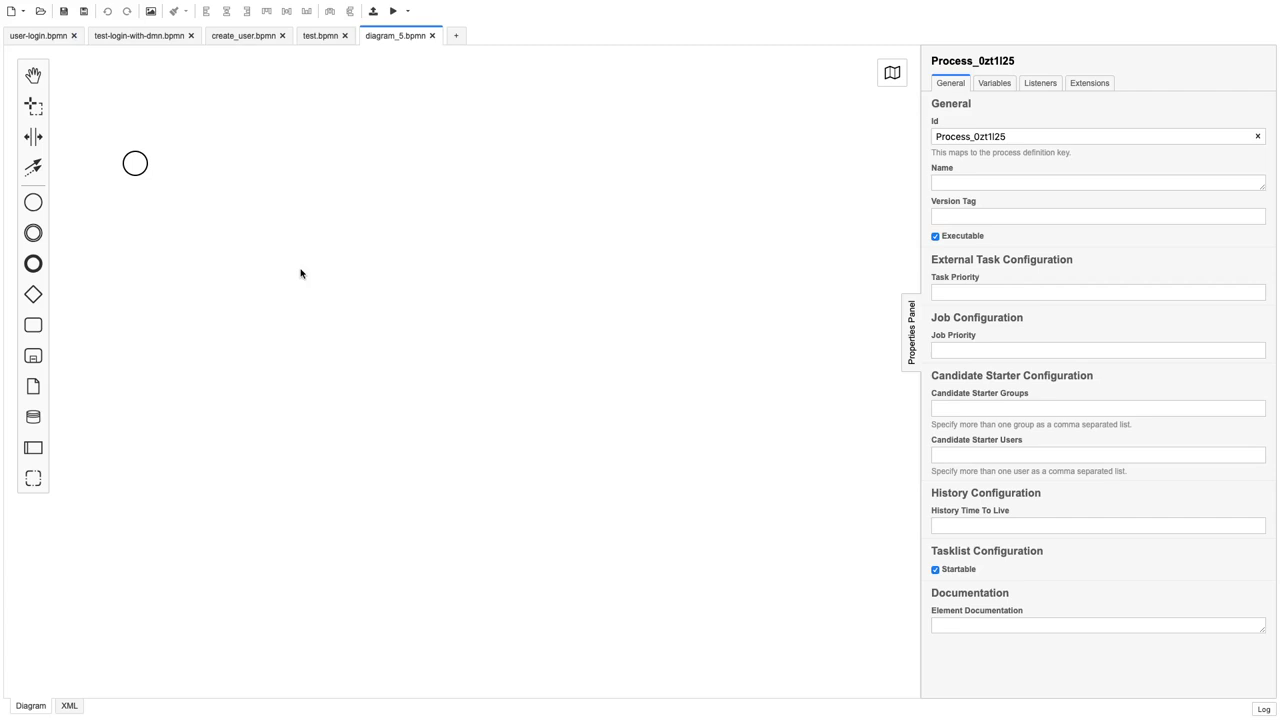
Move the start event lower on the canvas and append an exclusive gateway, placed farther to its right.
left_click_drag(135, 165, 142, 266)
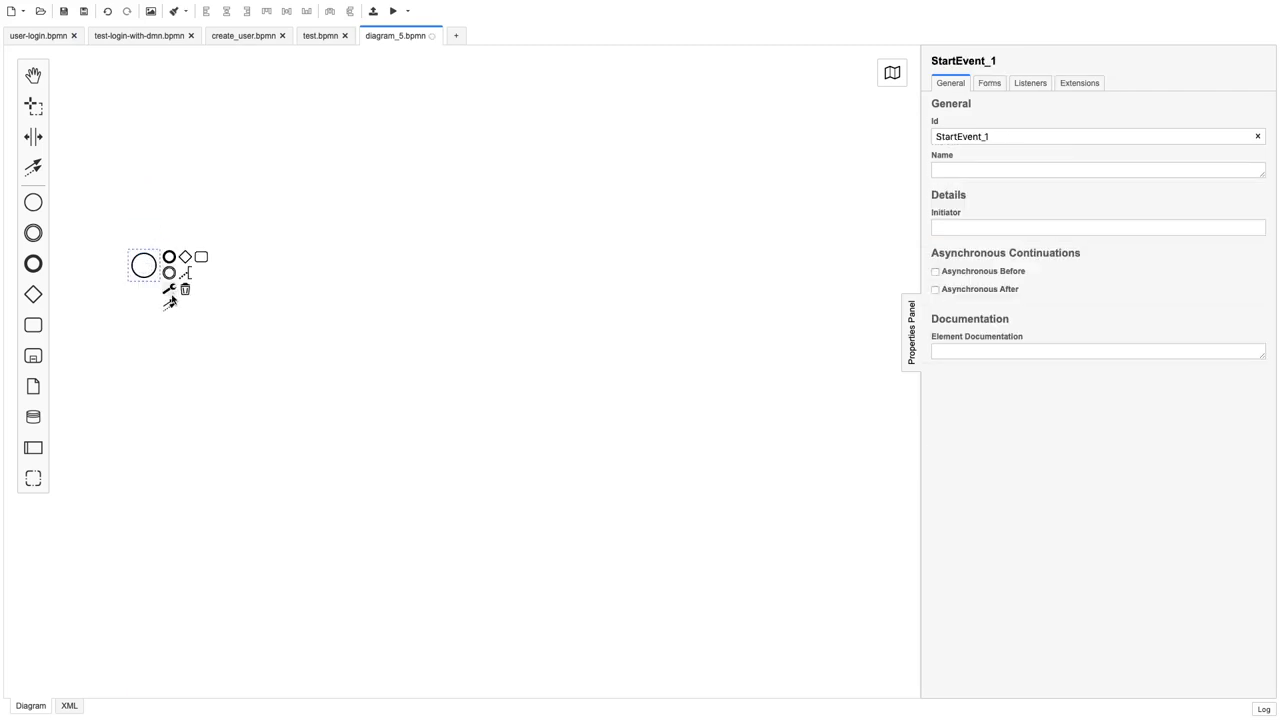
left_click(186, 258)
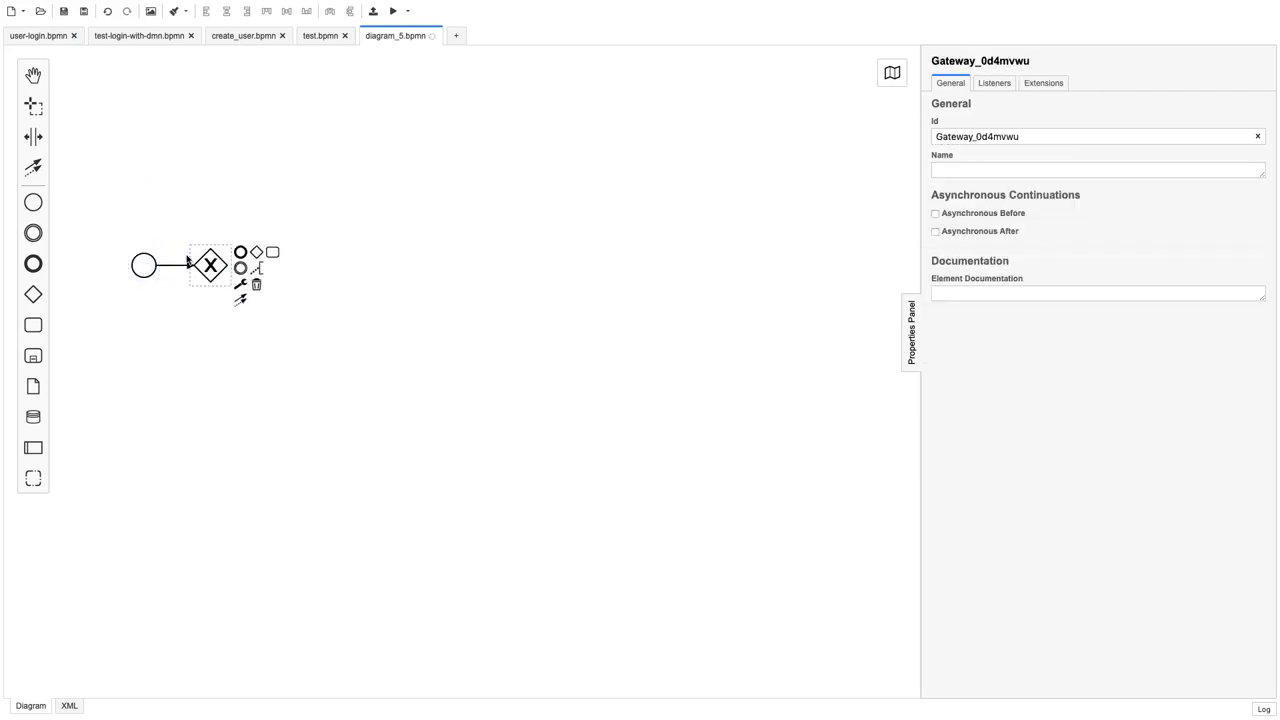
left_click_drag(226, 266, 313, 266)
left_click(298, 365)
Append three end events to the exclusive gateway, each on its own outgoing sequence flow.
key("ctrl+plus")
key("ctrl+plus")
scroll(297, 364, "left", 5)
scroll(297, 364, "right", 2)
scroll(297, 364, "up", 1)
left_click(396, 272)
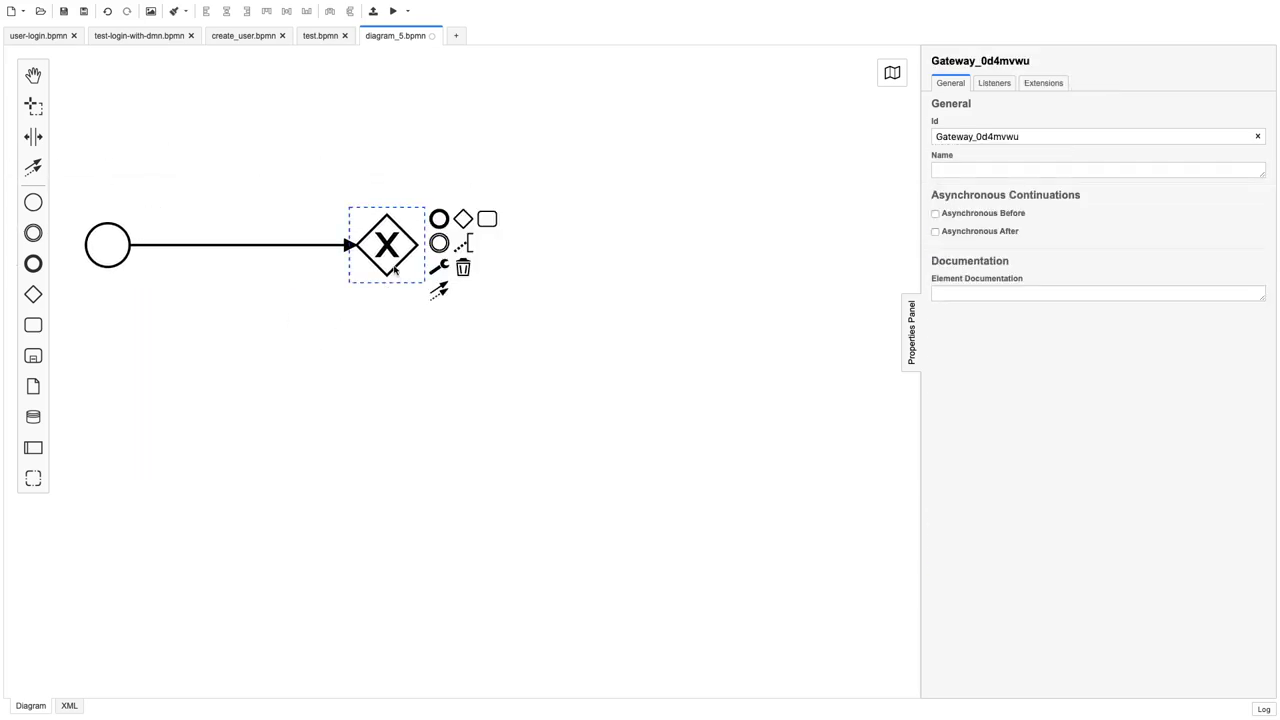
left_click(441, 224)
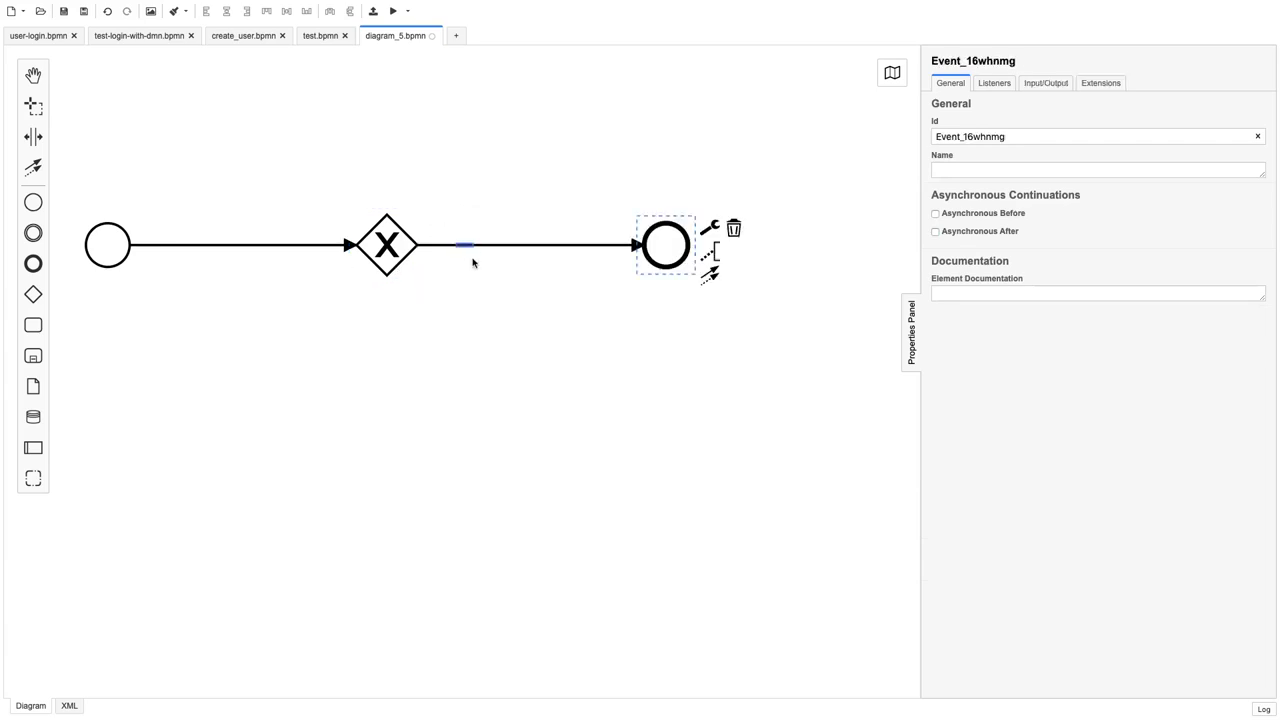
left_click(396, 272)
left_click(442, 222)
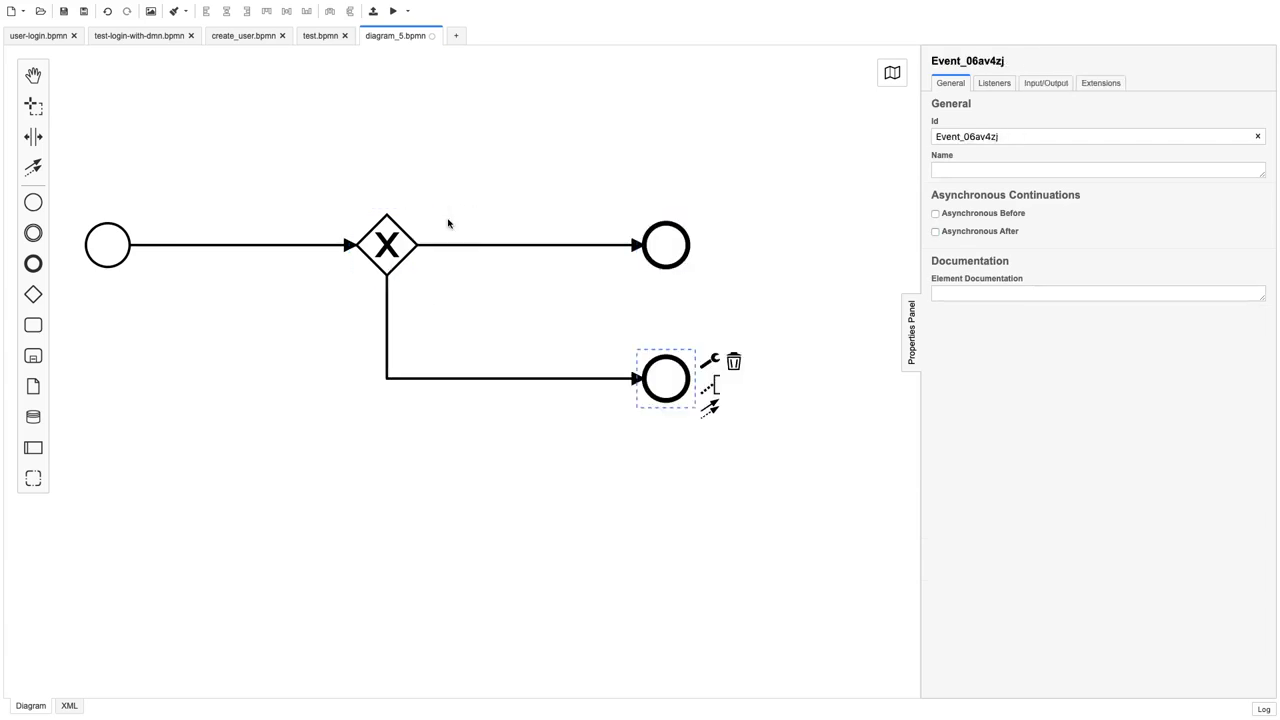
left_click(395, 251)
left_click(440, 221)
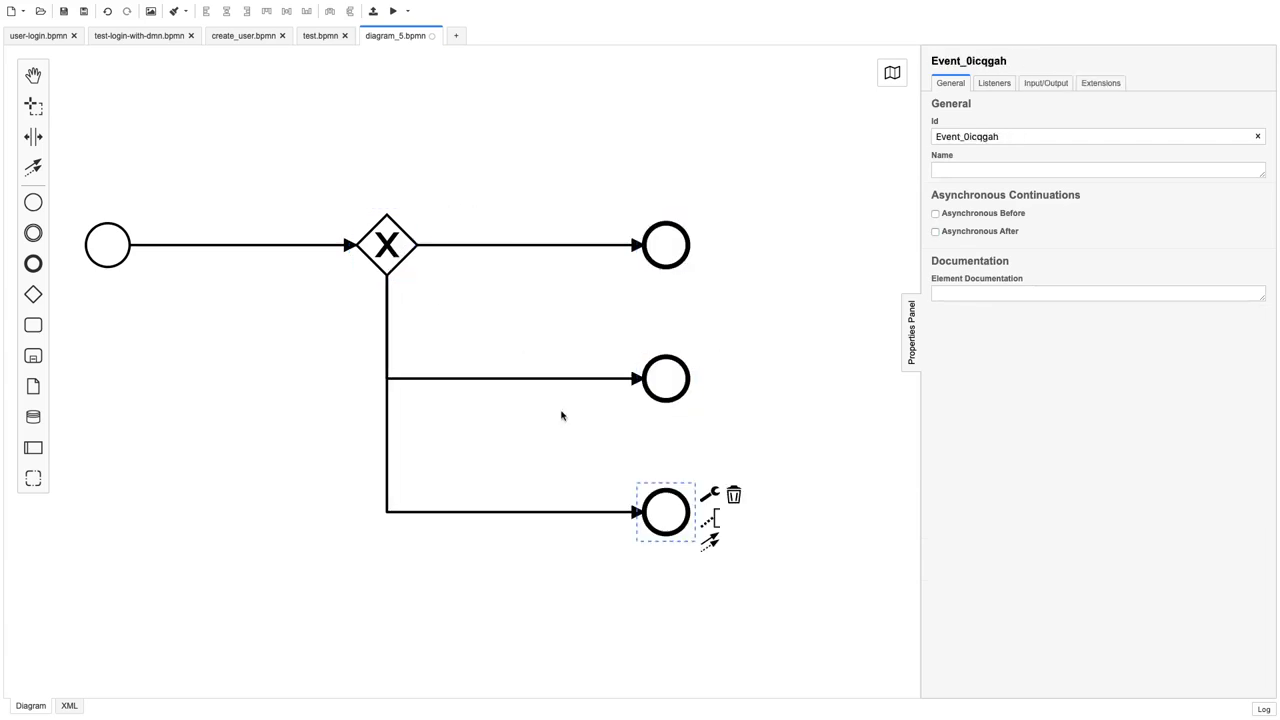
left_click(538, 592)
left_click(125, 254)
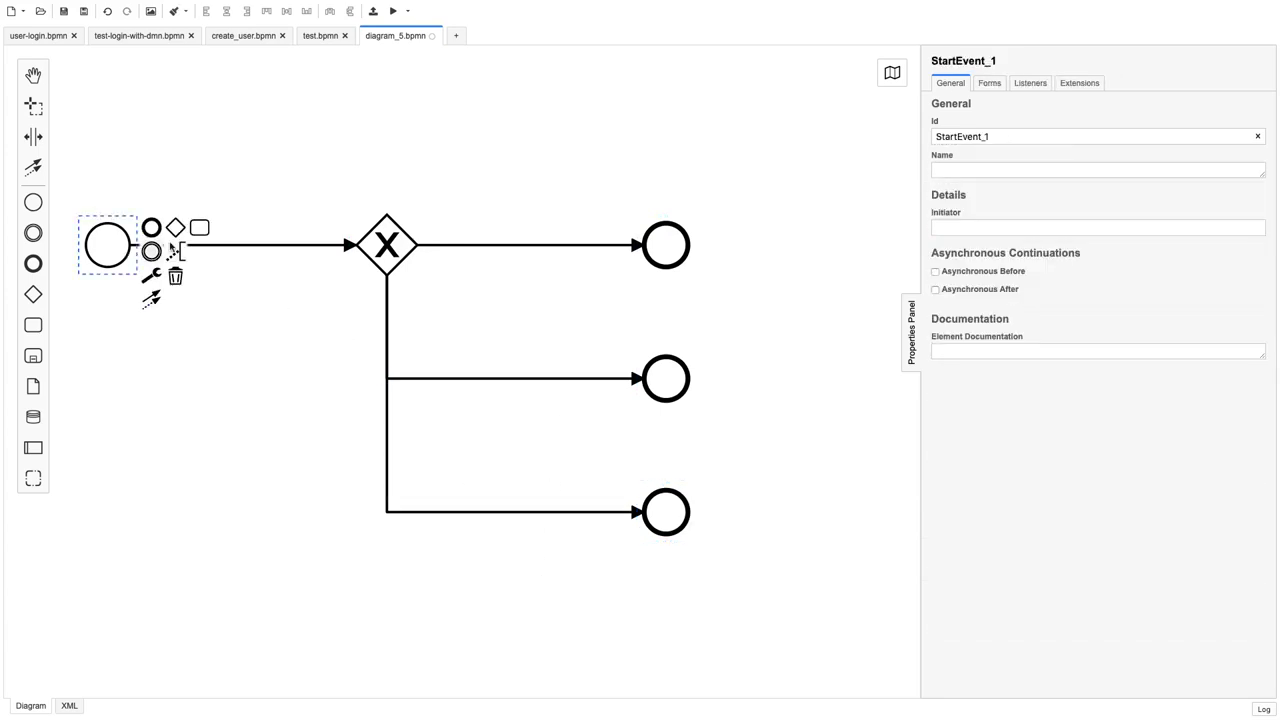
left_click(672, 240)
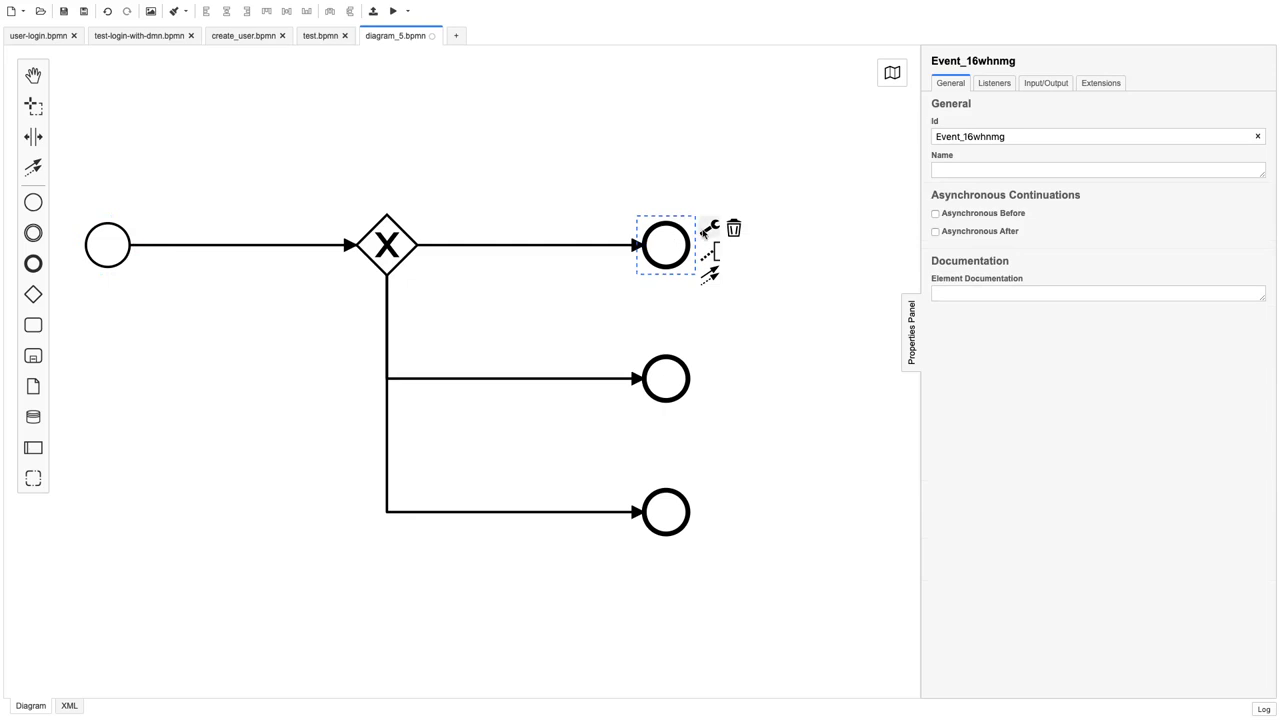
left_click(711, 230)
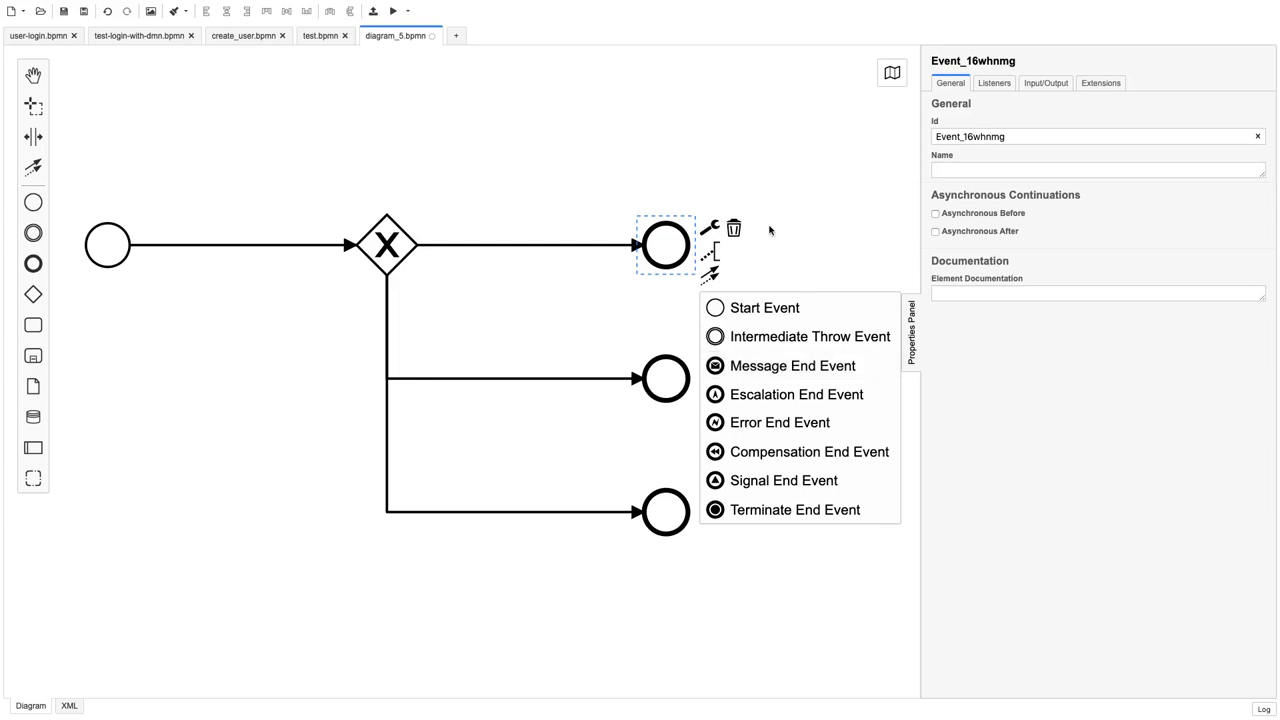
left_click(780, 166)
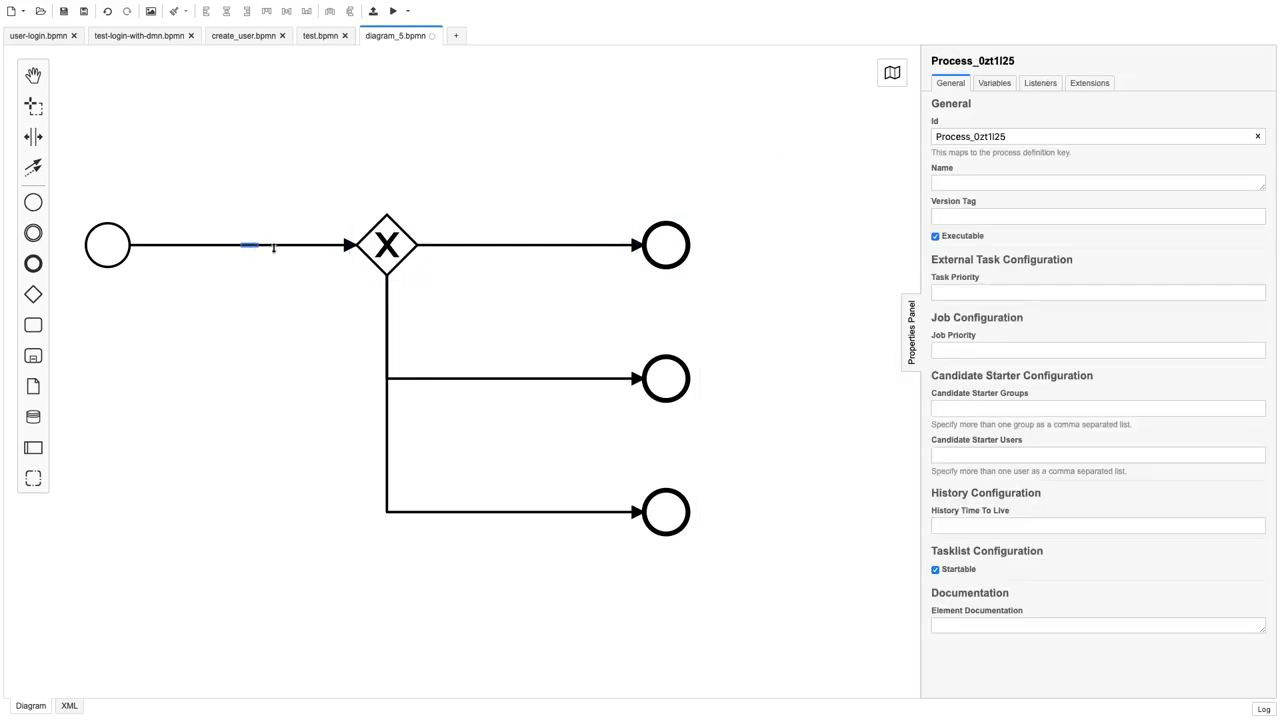
Set the upper outgoing flow's condition type to Expression with the expression #{service= "service-1"}.
left_click(469, 243)
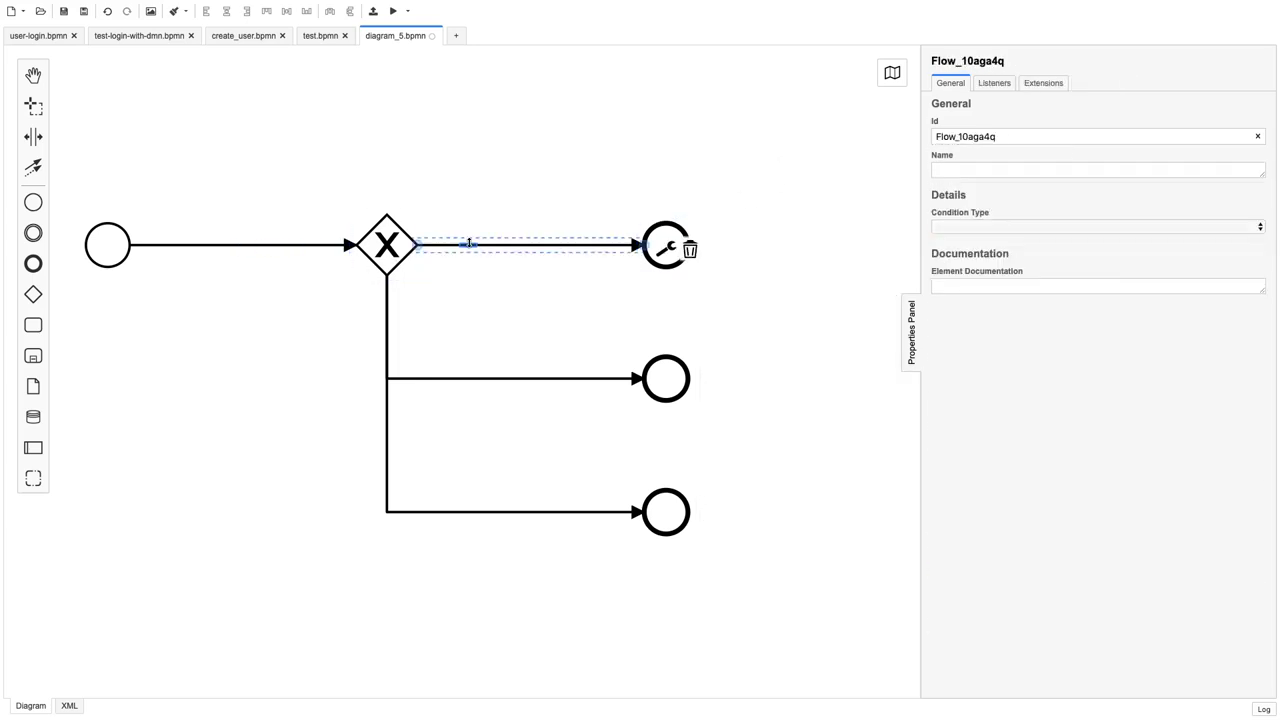
left_click(967, 229)
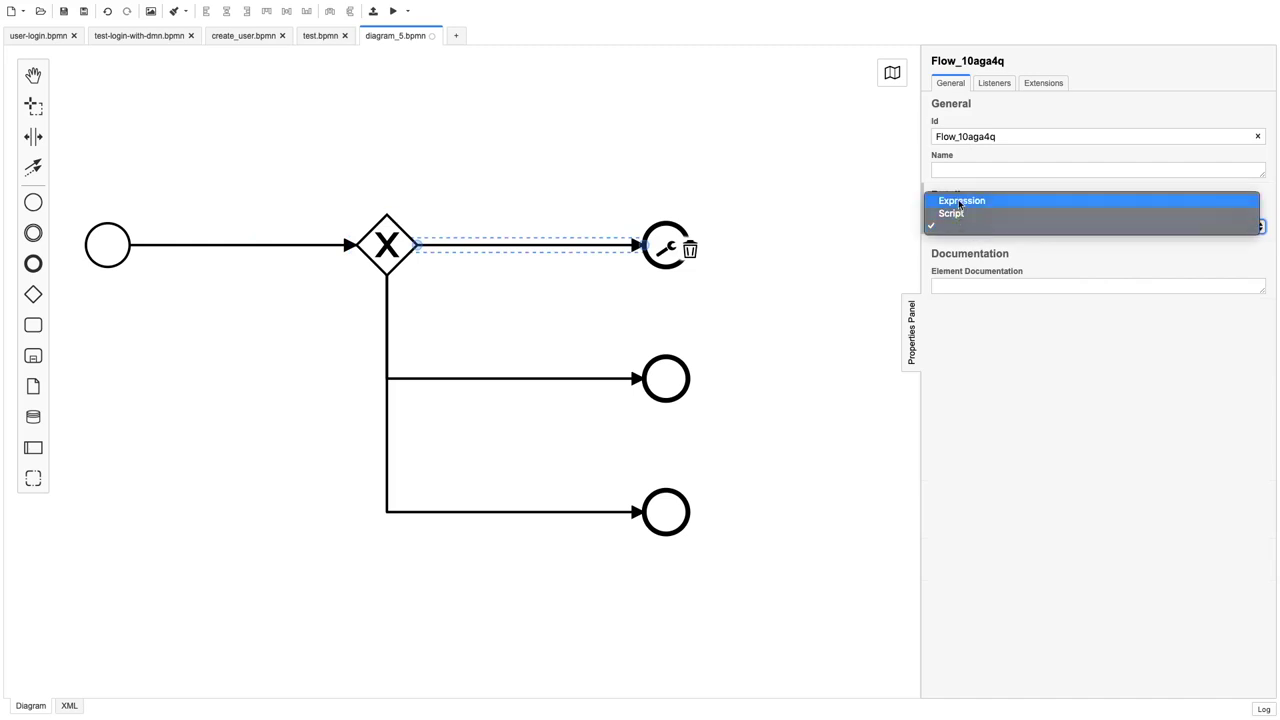
left_click(962, 201)
left_click(961, 262)
type("#{no}")
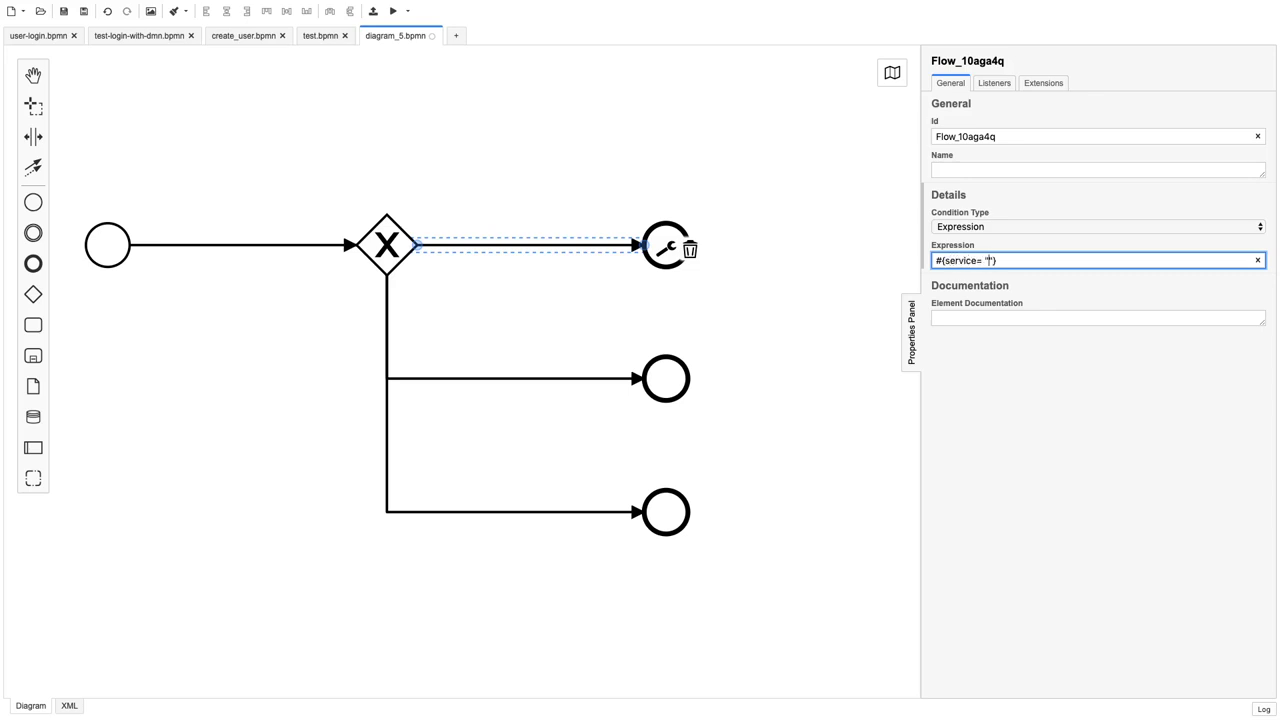
type("serv")
key("BackSpace")
key("BackSpace")
key("BackSpace")
type("service-")
Copy the upper flow's expression to the middle flow as an Expression condition, changing the service value to "service-2".
left_click_drag(1047, 260, 918, 260)
key("super+c")
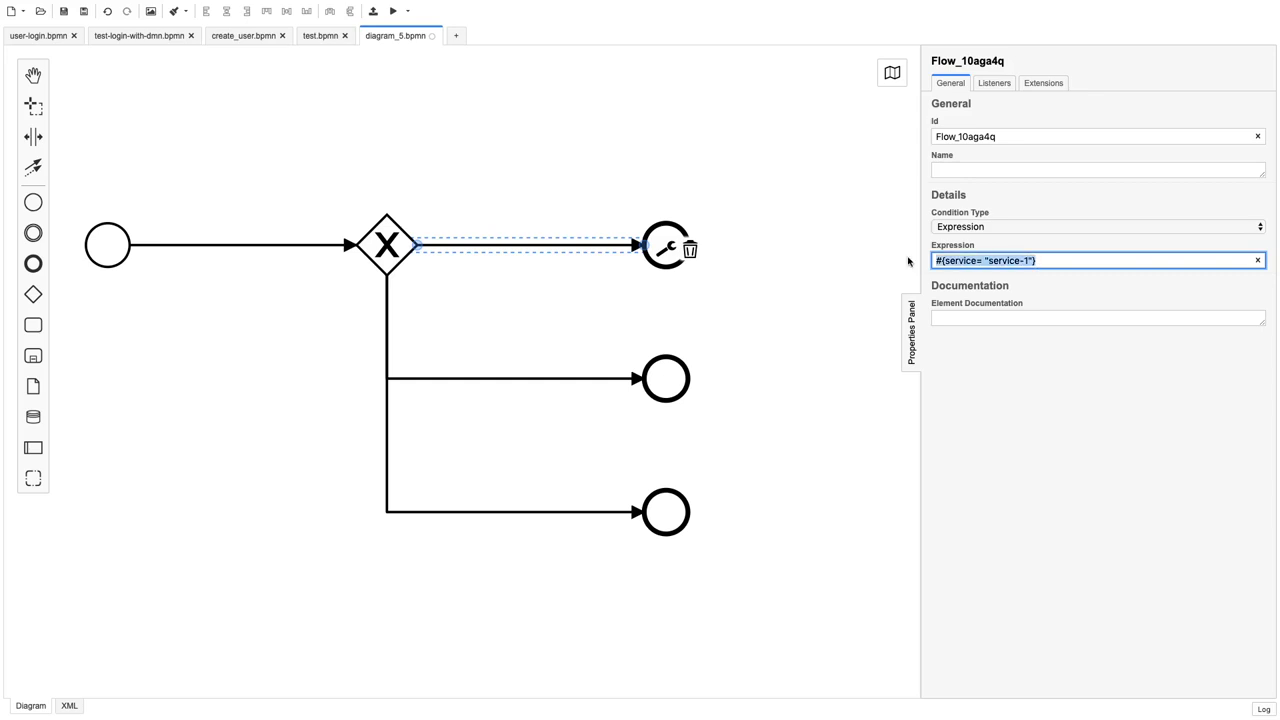
left_click(531, 306)
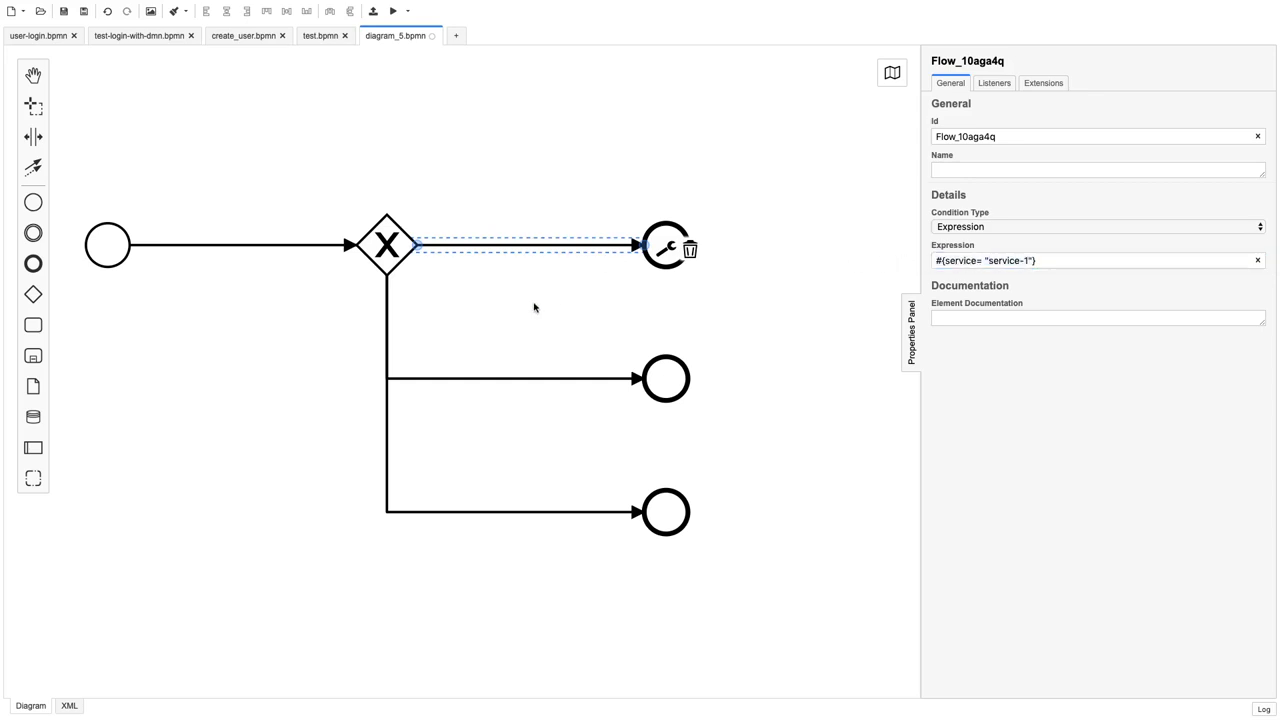
left_click(507, 379)
left_click(955, 226)
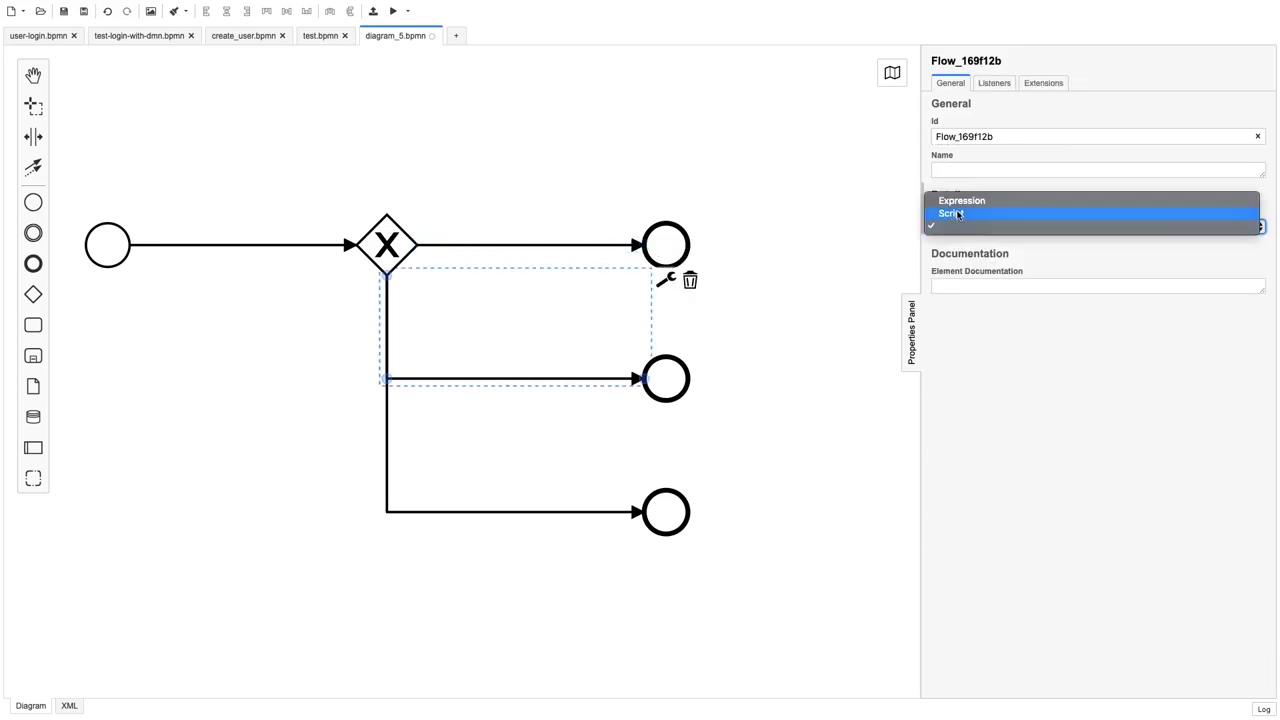
left_click(966, 202)
left_click(958, 260)
key("super+v")
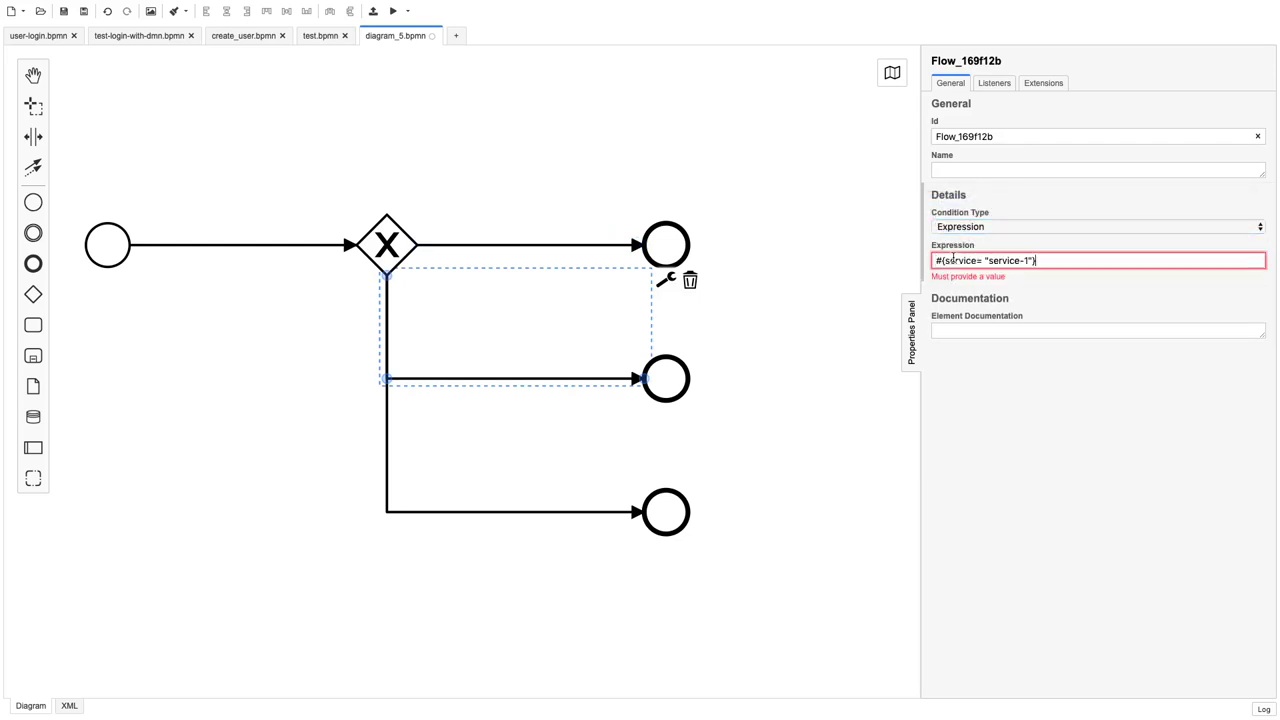
type("2")
Give the lowest outgoing flow an Expression condition of #{service= "service-3"}, reusing the copied expression.
left_click(549, 511)
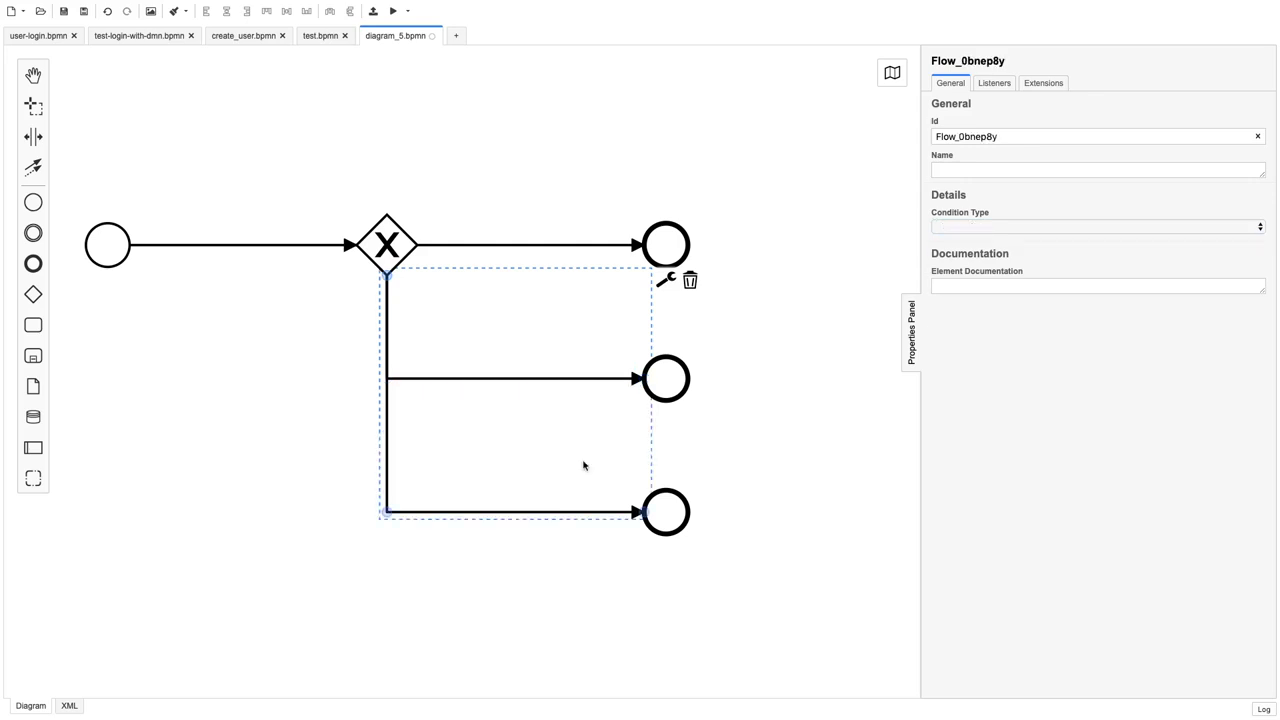
left_click(958, 225)
left_click(952, 202)
left_click(958, 261)
key("super+v")
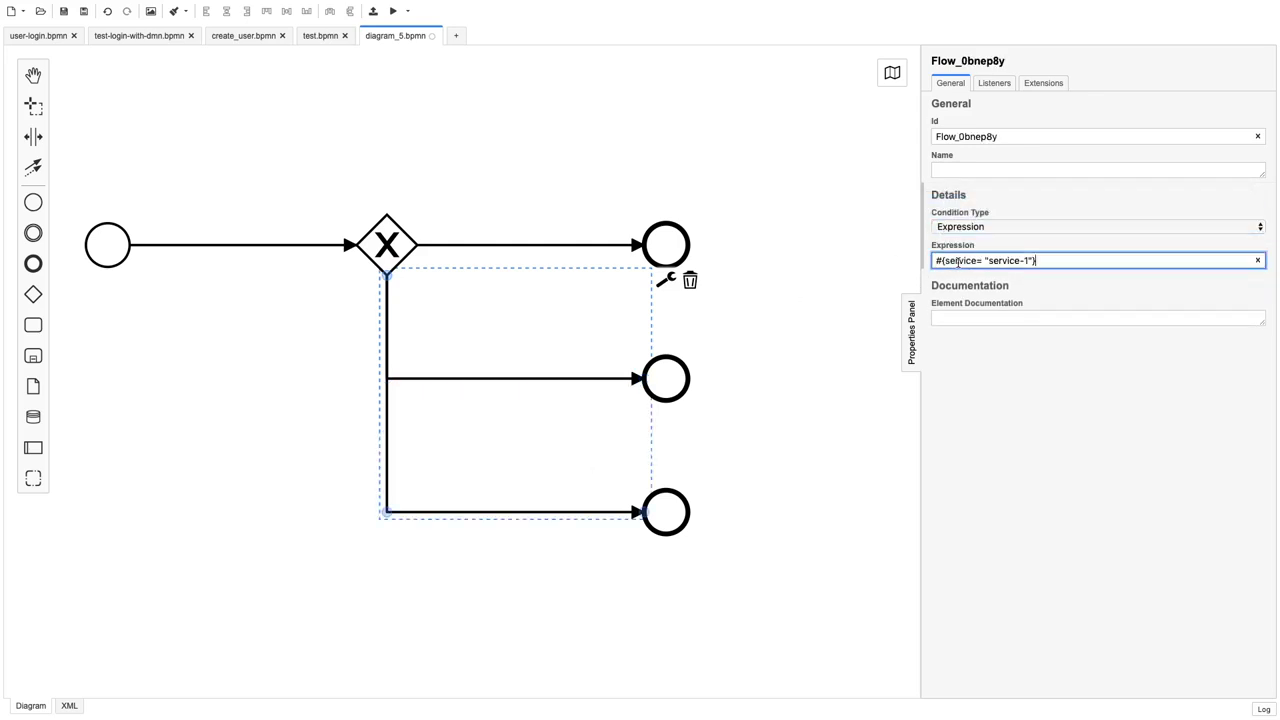
Save the diagram to the Desktop as master.bpmn.
key("super+s")
key("Escape")
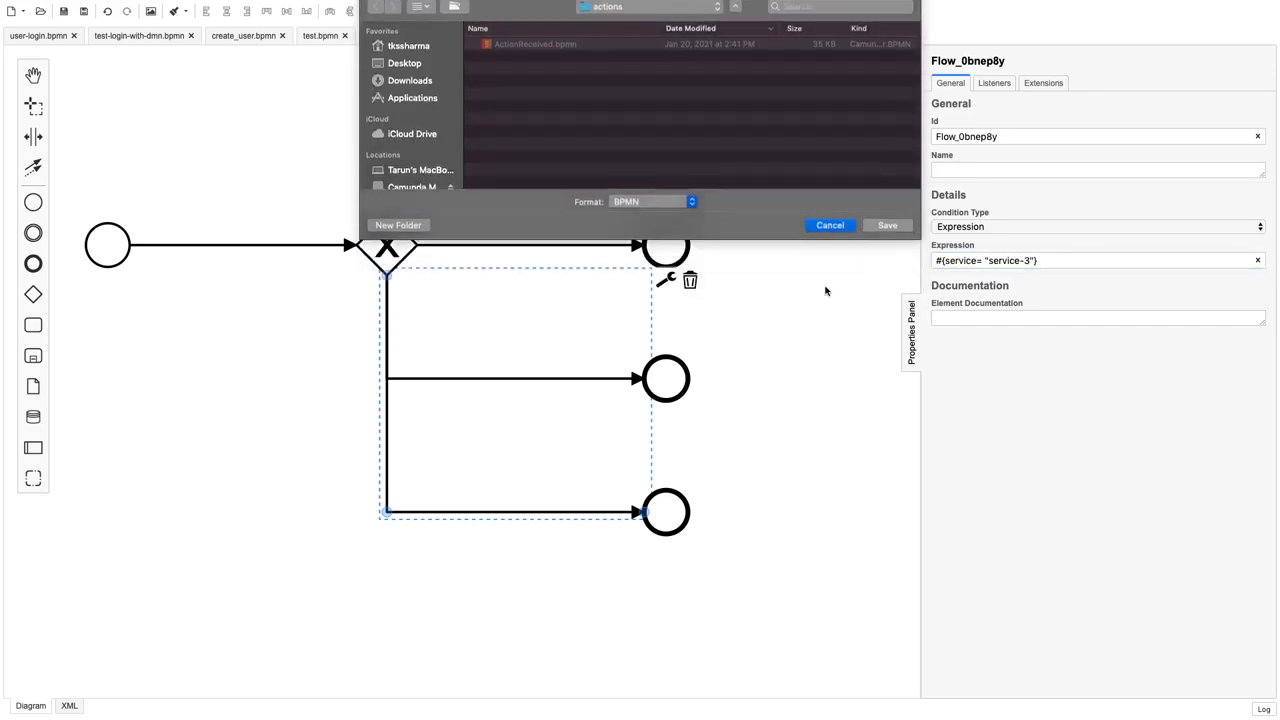
left_click(768, 276)
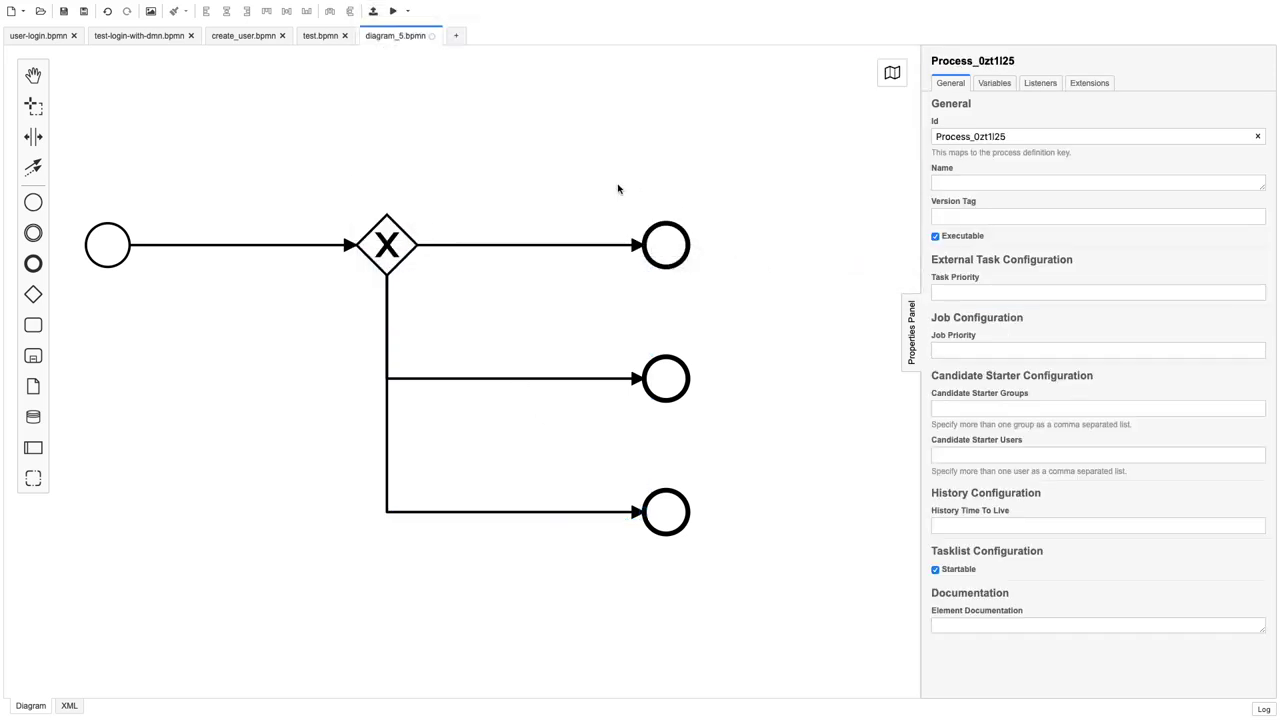
key("super+s")
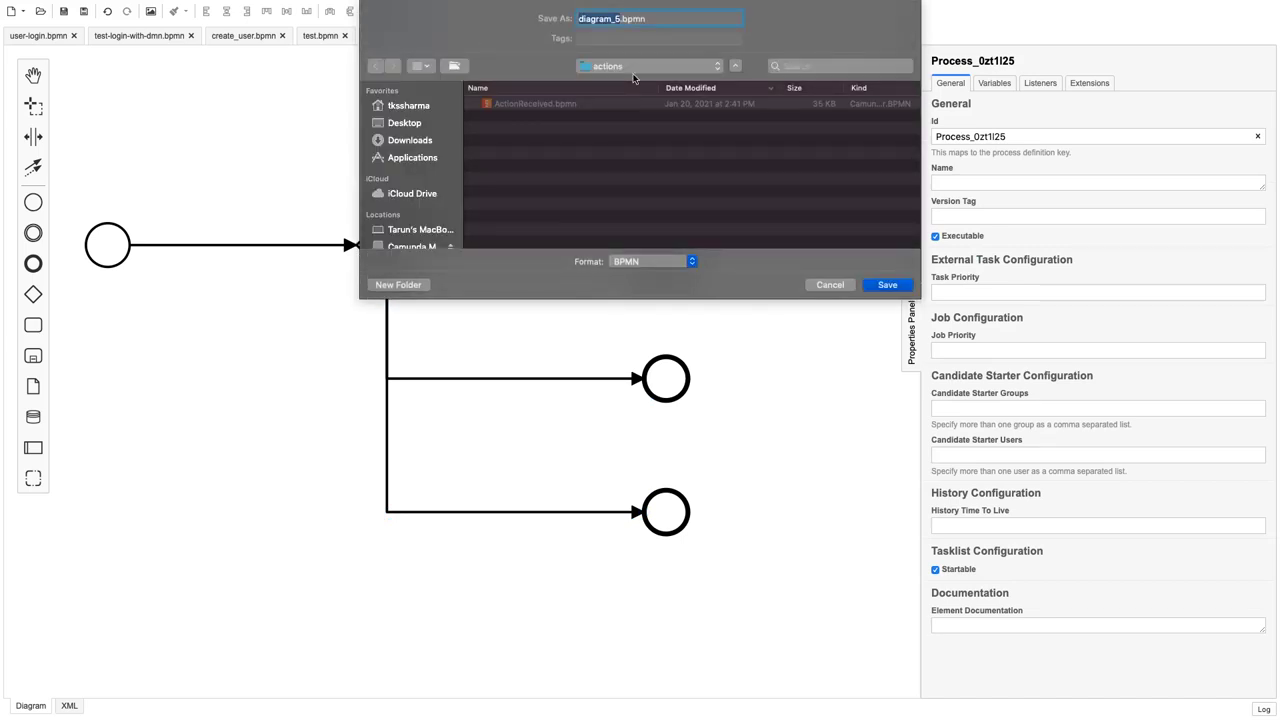
left_click(404, 123)
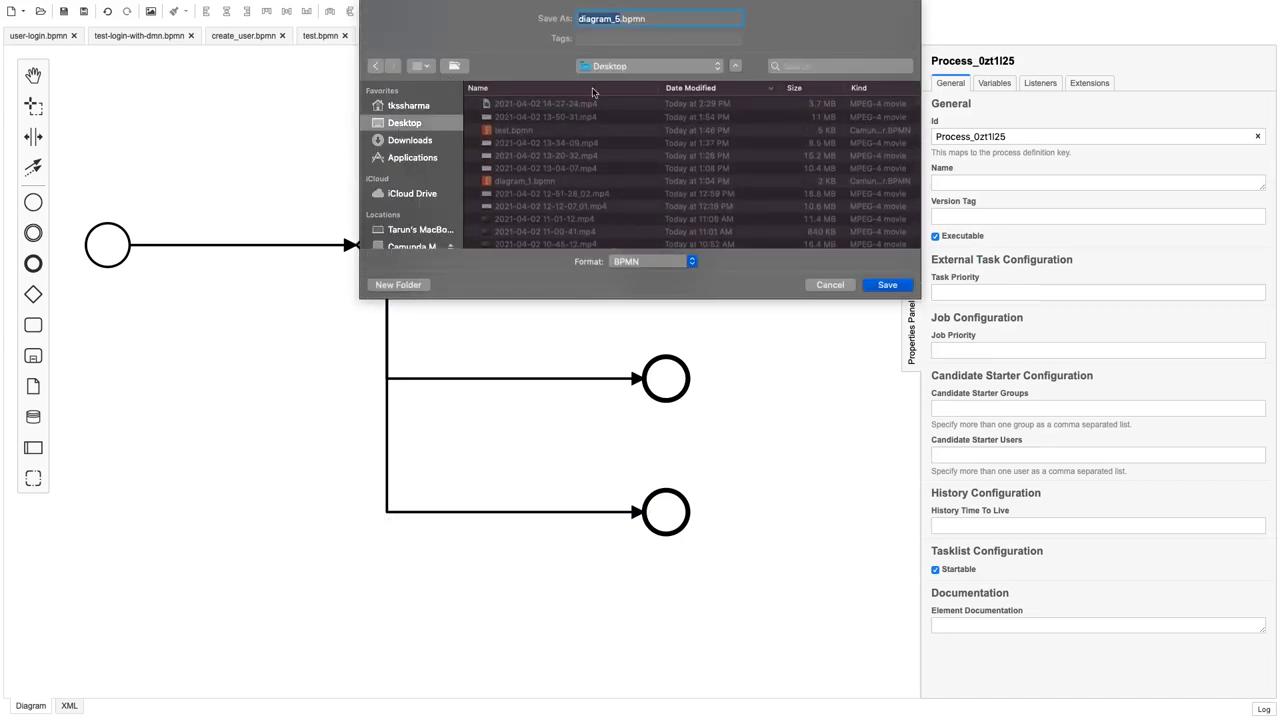
type("master")
left_click(896, 289)
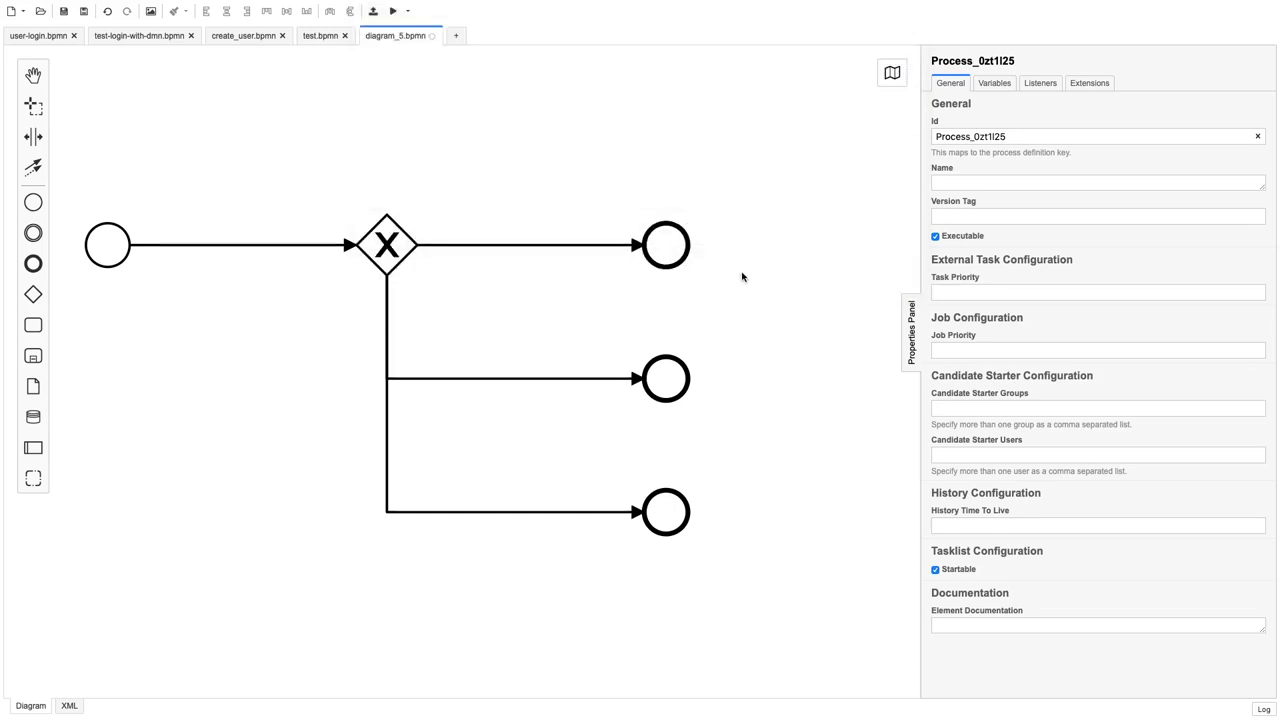
left_click(513, 244)
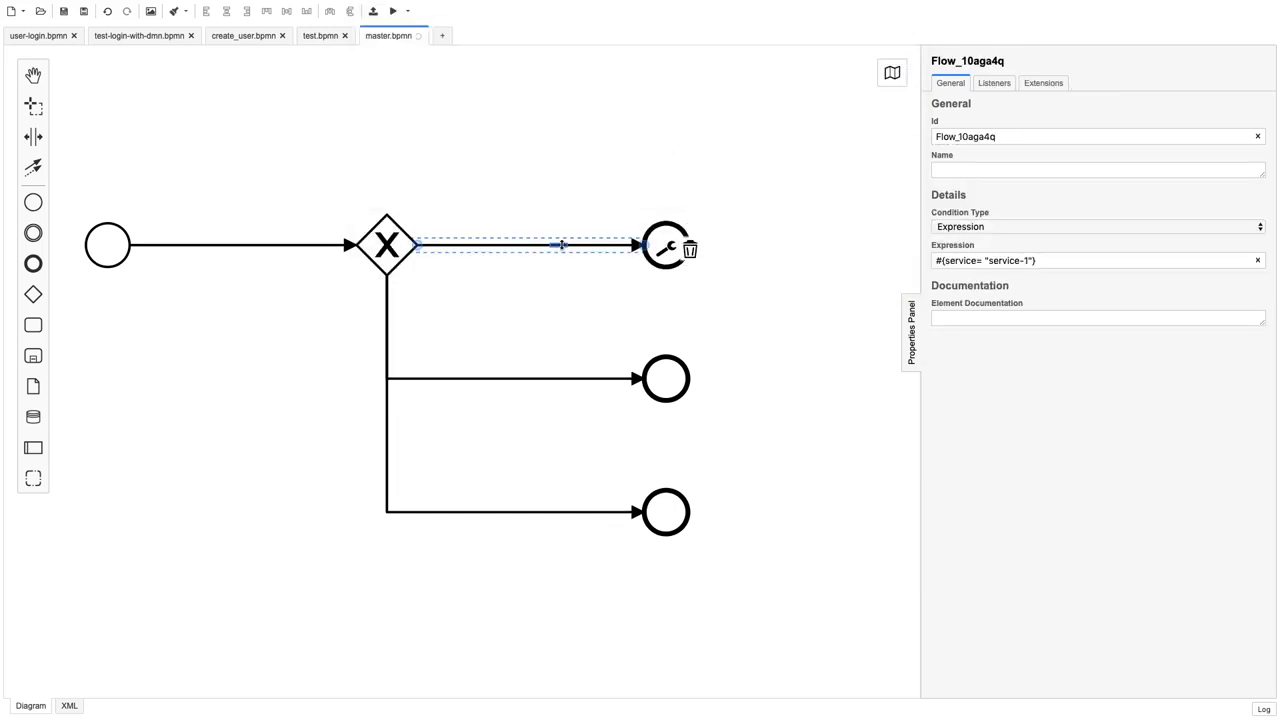
left_click(109, 248)
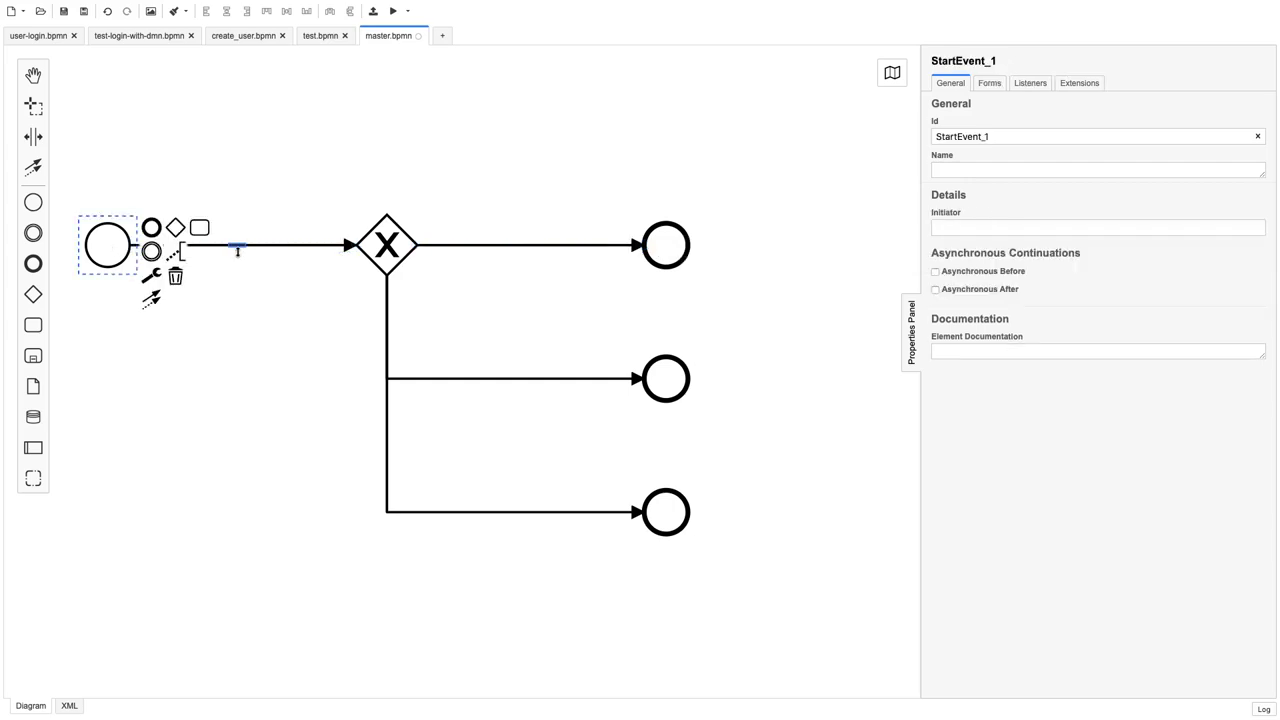
left_click(485, 249)
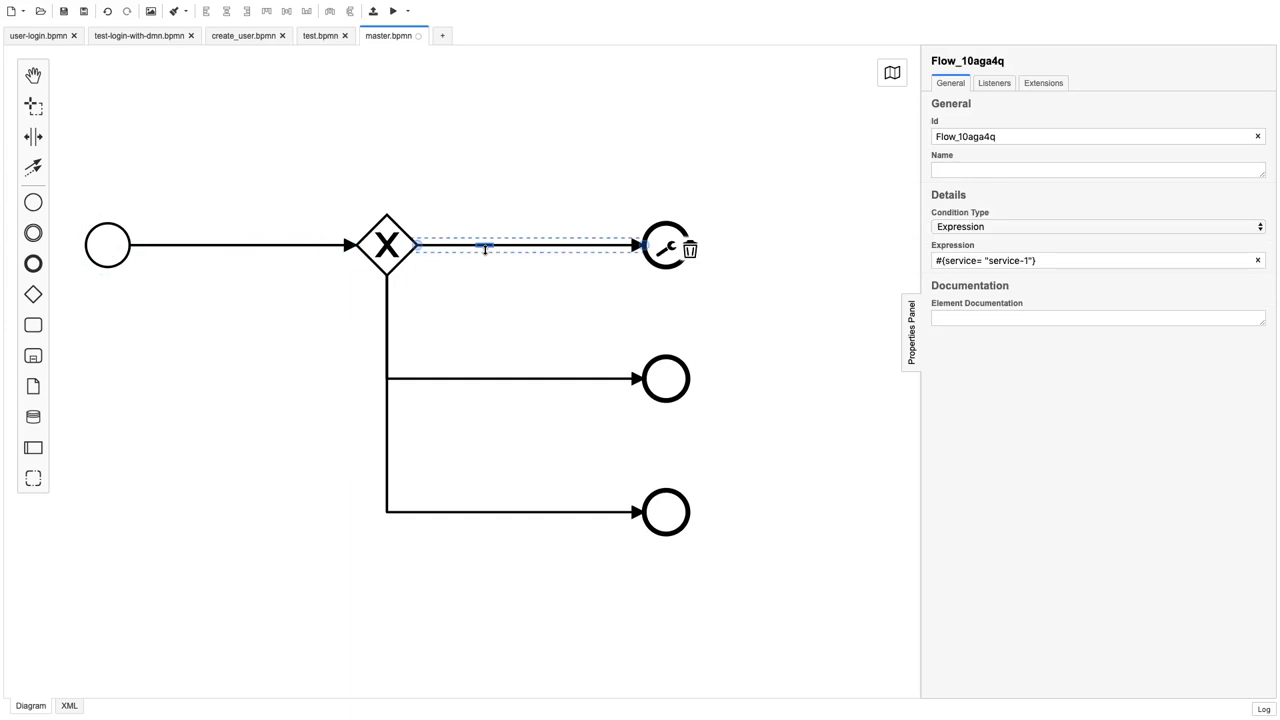
left_click(103, 256)
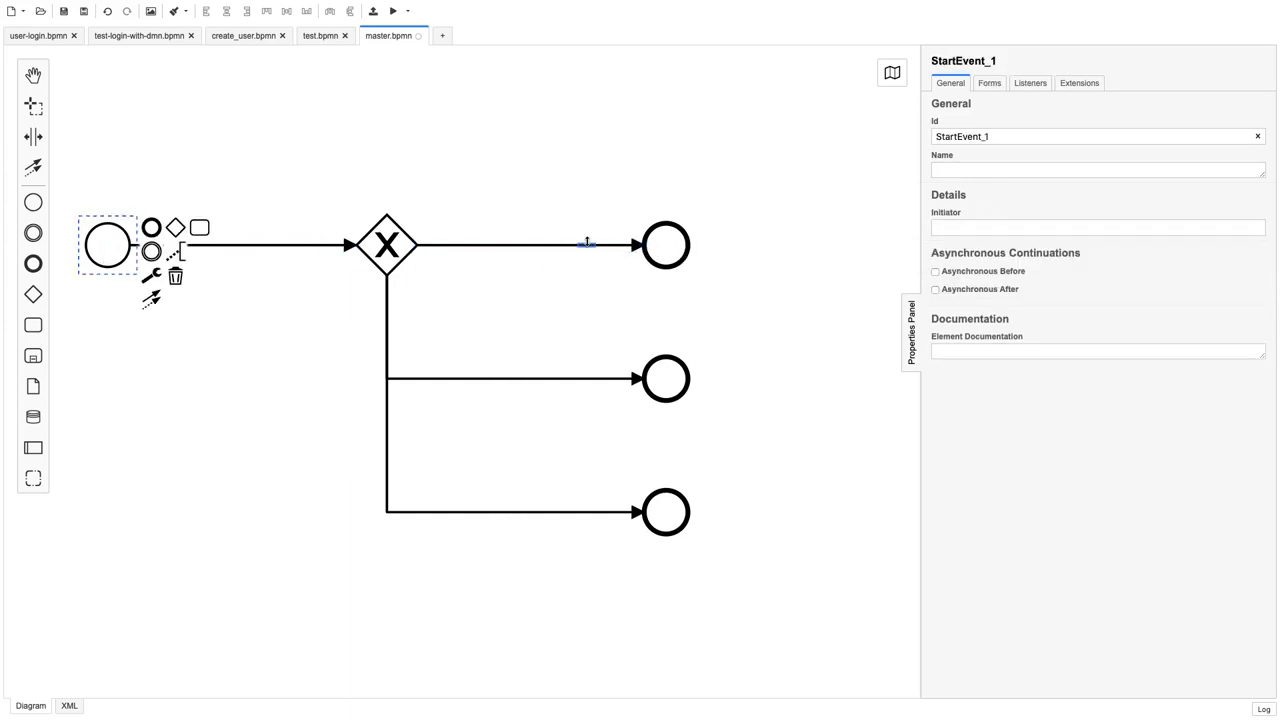
left_click(587, 244)
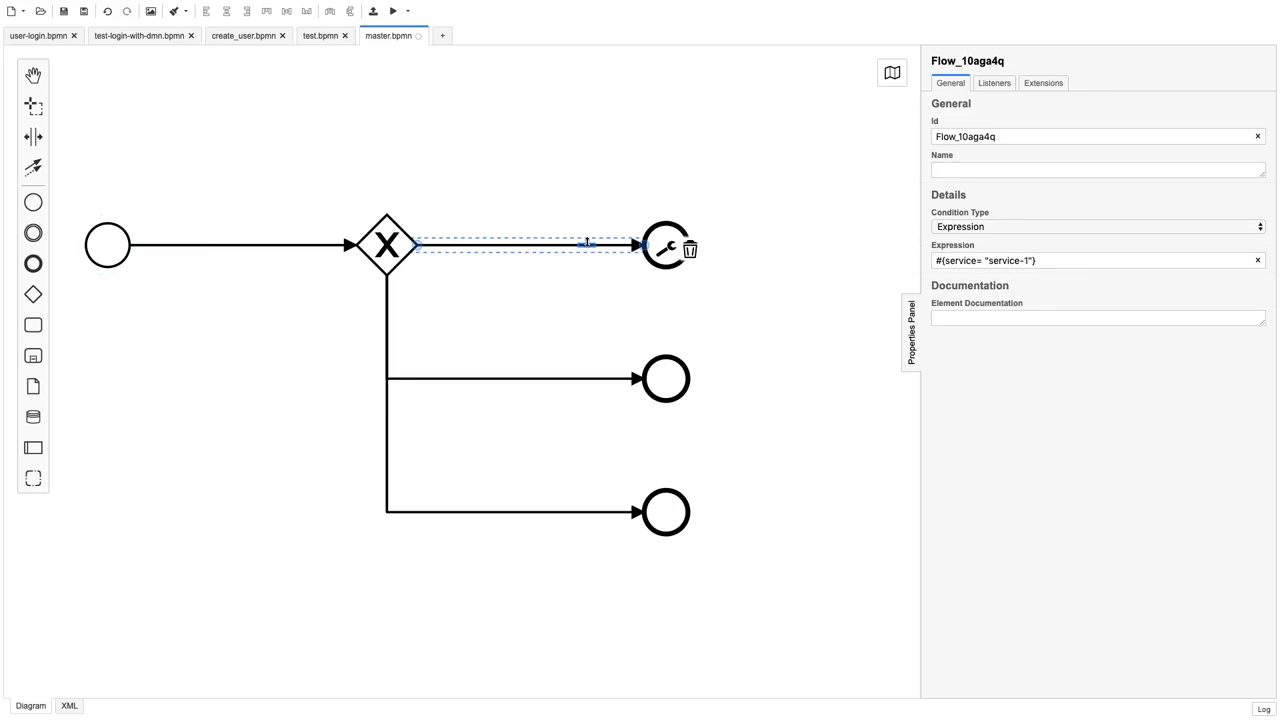
Change the upper end event into a Message End Event.
left_click(665, 242)
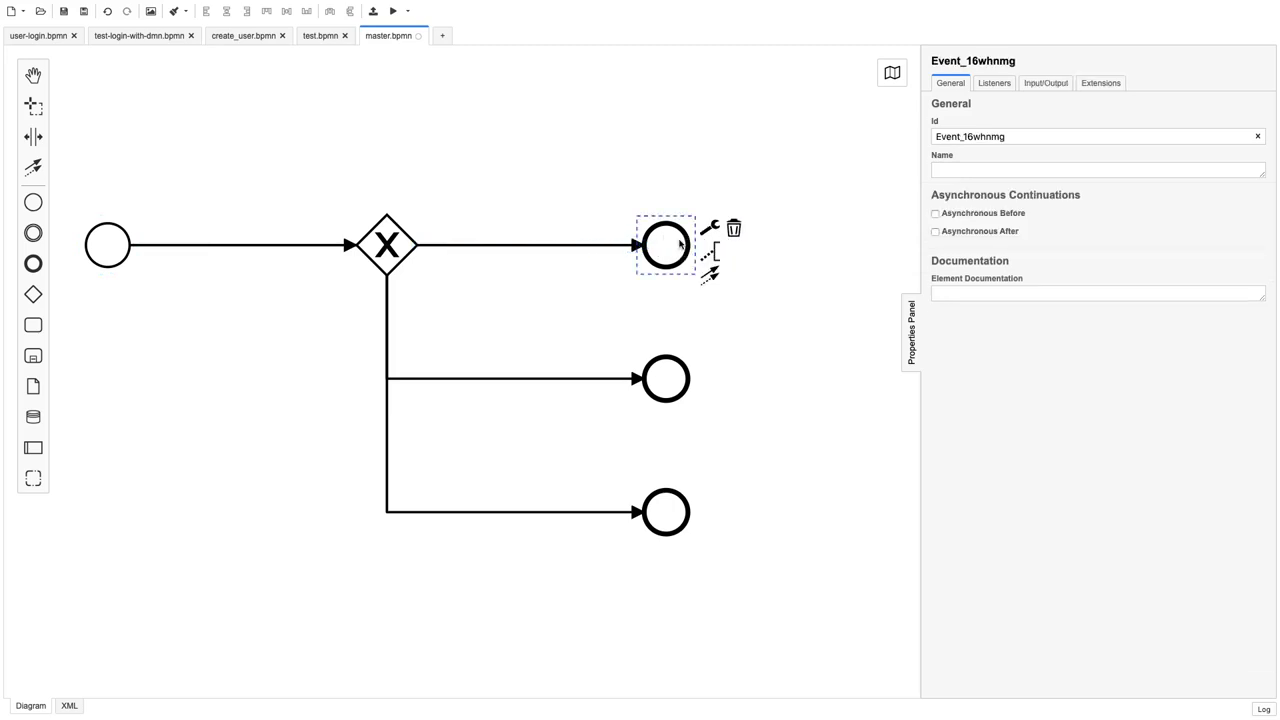
left_click(708, 229)
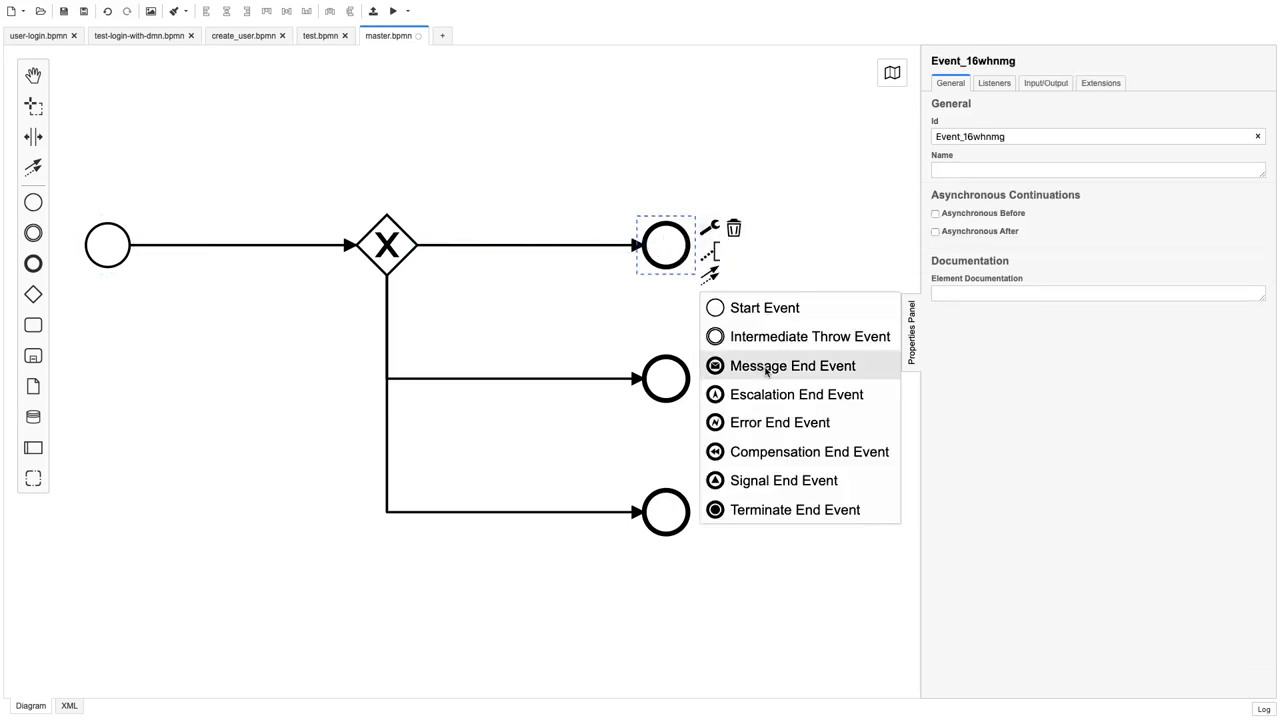
left_click(766, 366)
Change the middle and lowest end events into Message End Events.
left_click(682, 380)
left_click(708, 361)
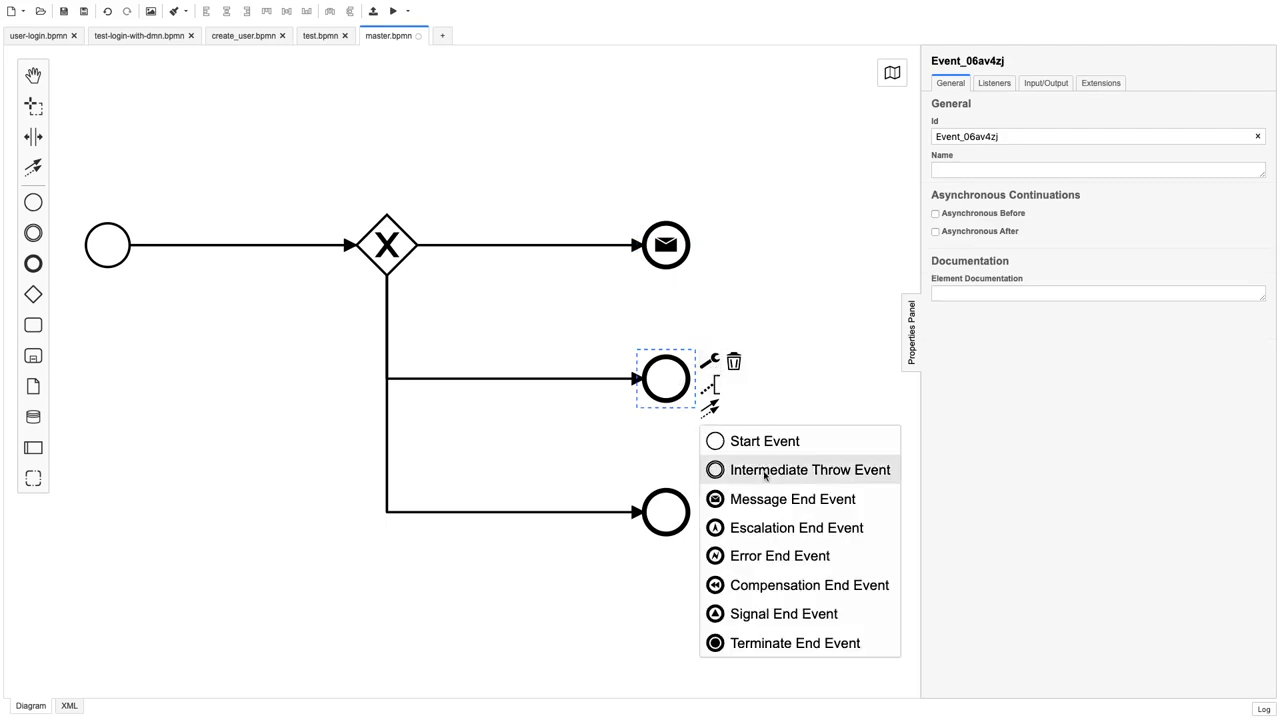
left_click(778, 500)
left_click(672, 518)
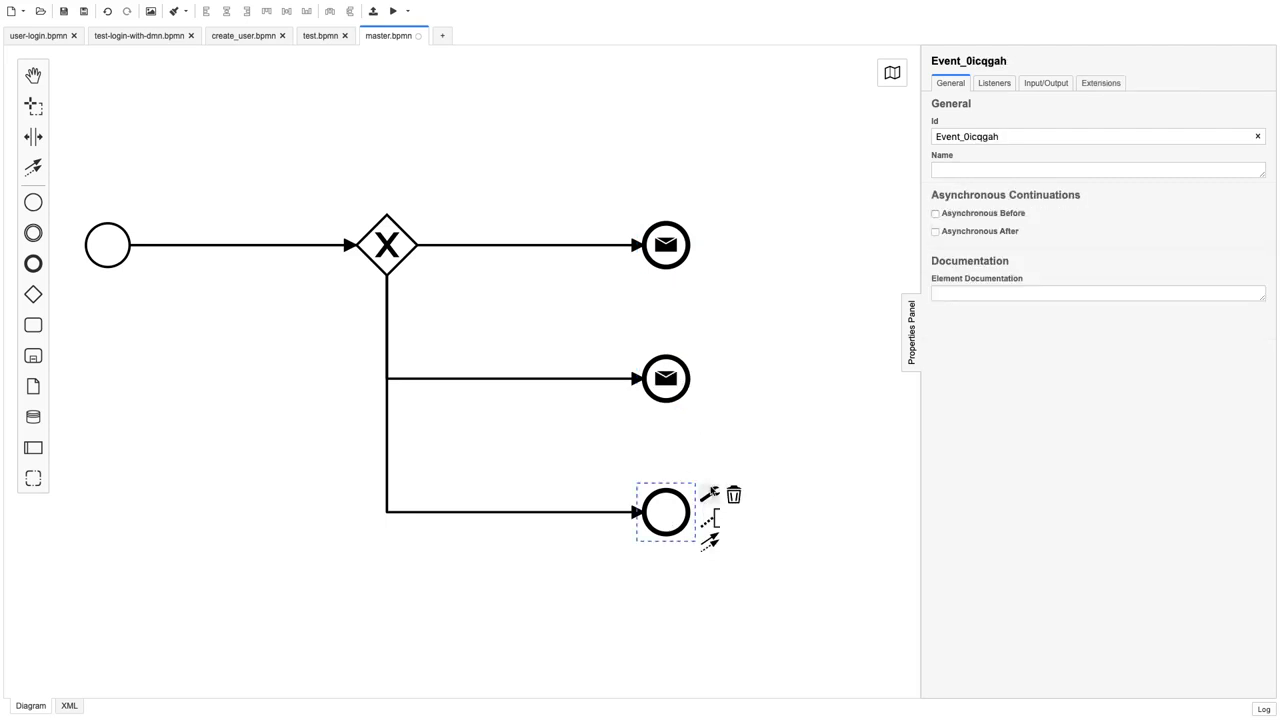
left_click(708, 494)
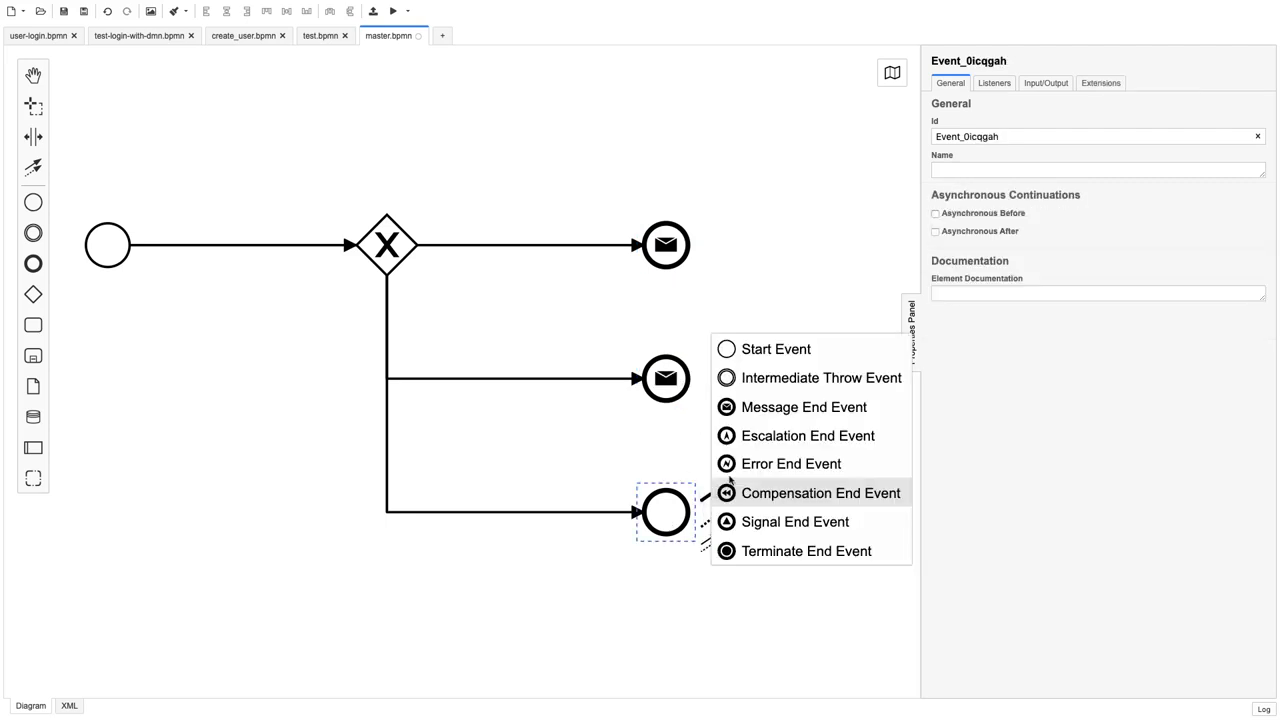
left_click(777, 407)
left_click(767, 286)
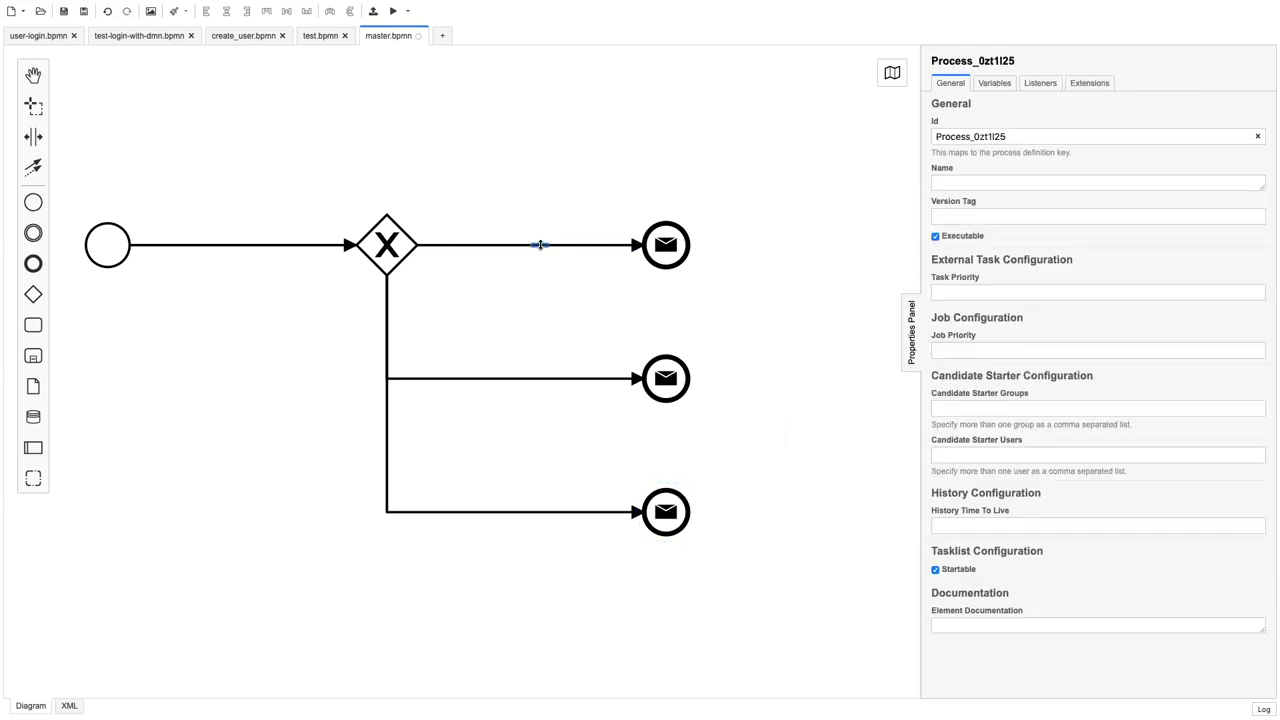
Name the gateway's upper outgoing flow "call service-1" and copy that name for reuse.
left_click(540, 245)
left_click(526, 378)
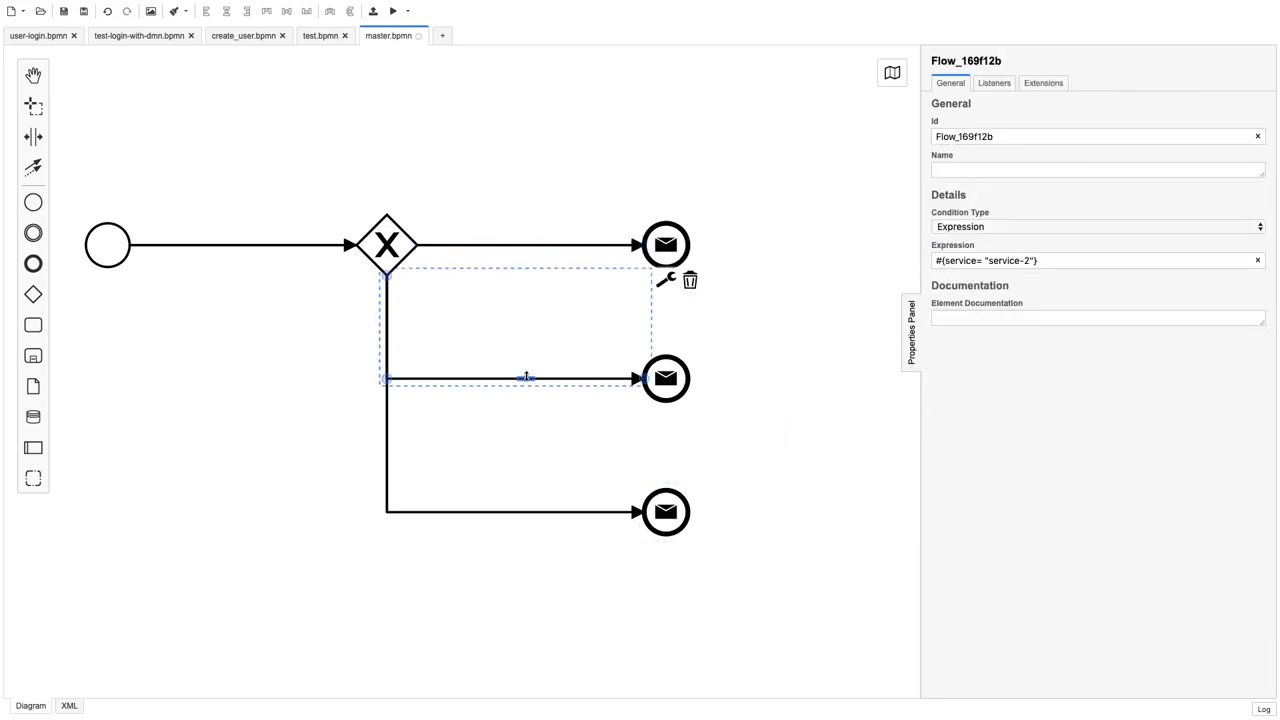
left_click(521, 245)
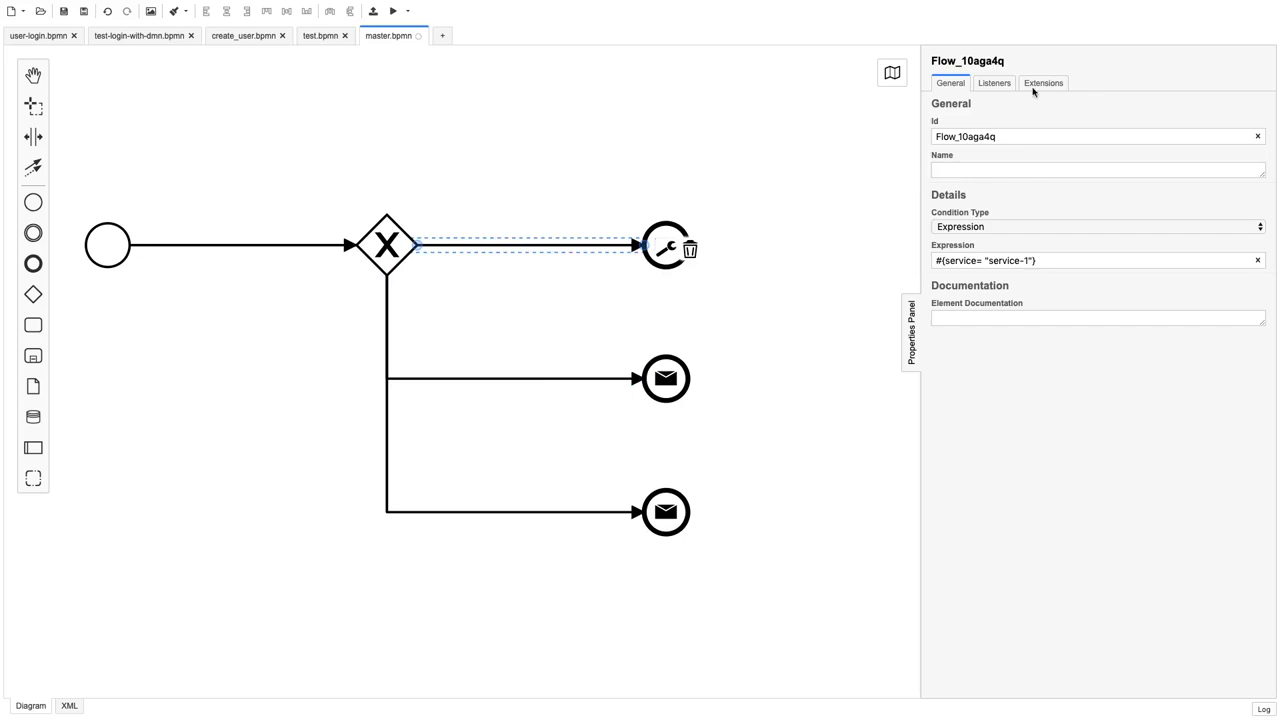
left_click(958, 169)
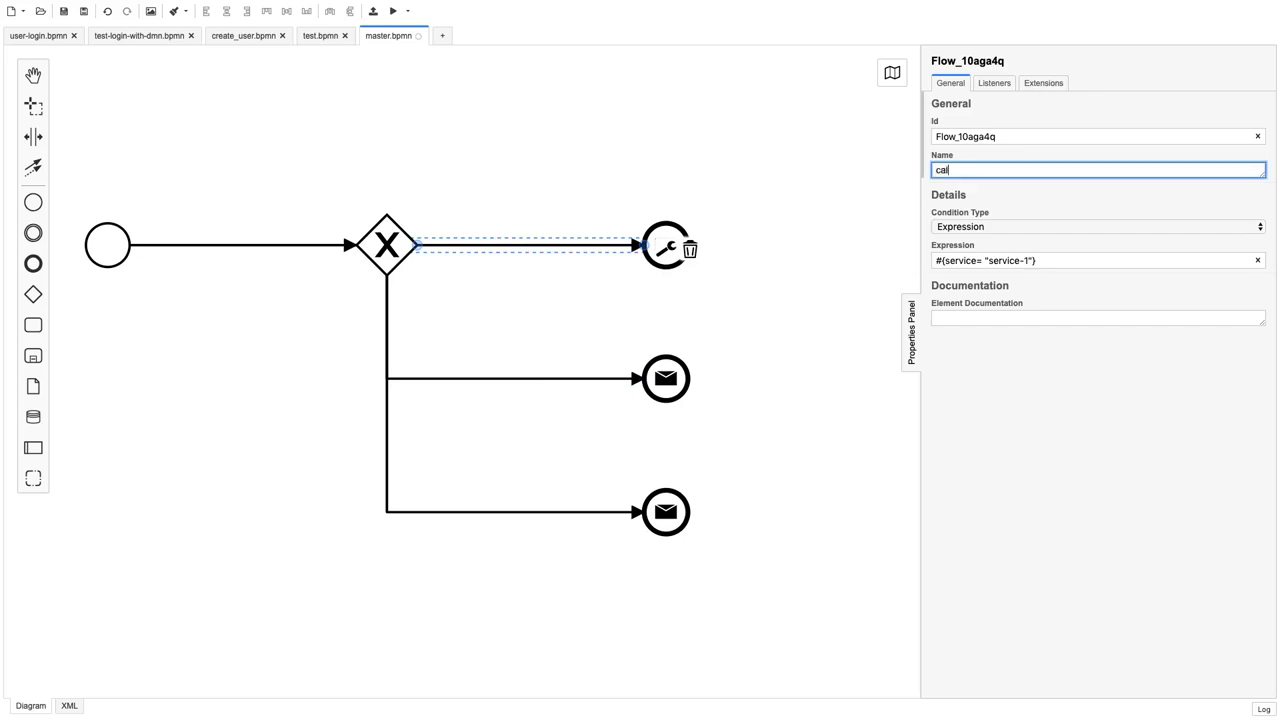
type("call servic-")
key("BackSpace")
key("ctrl+a")
key("ctrl+c")
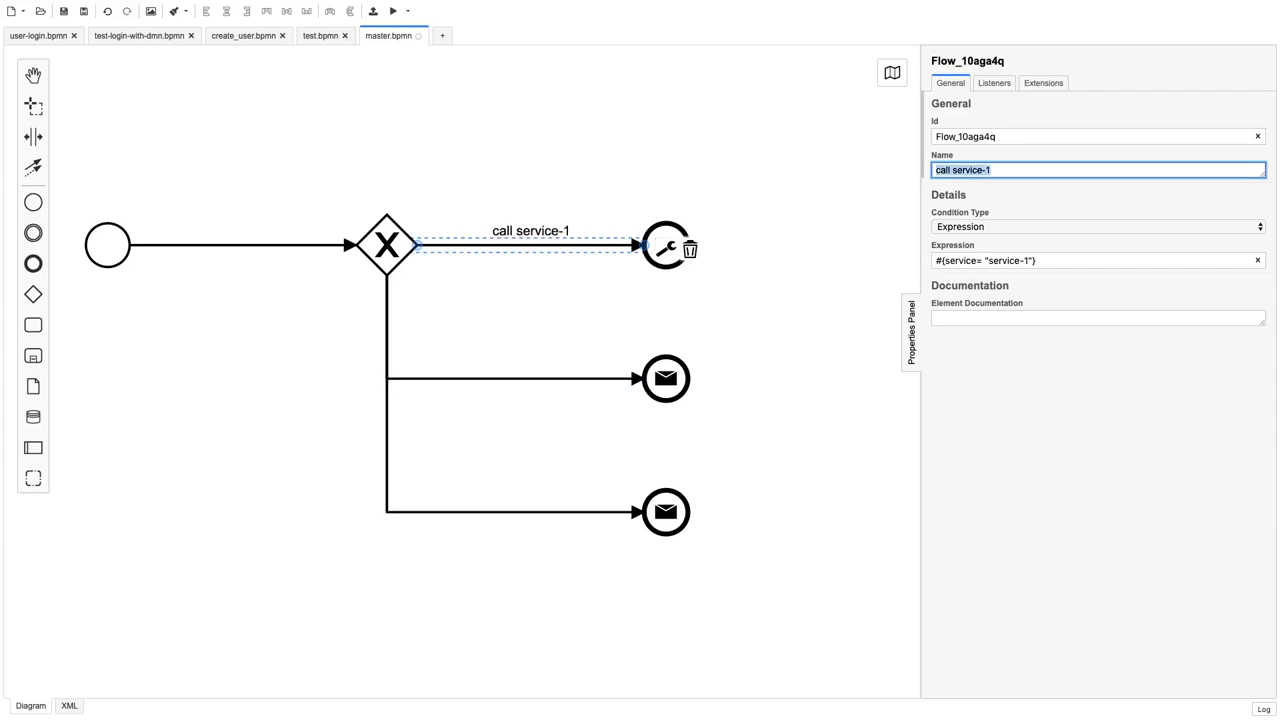
left_click(590, 160)
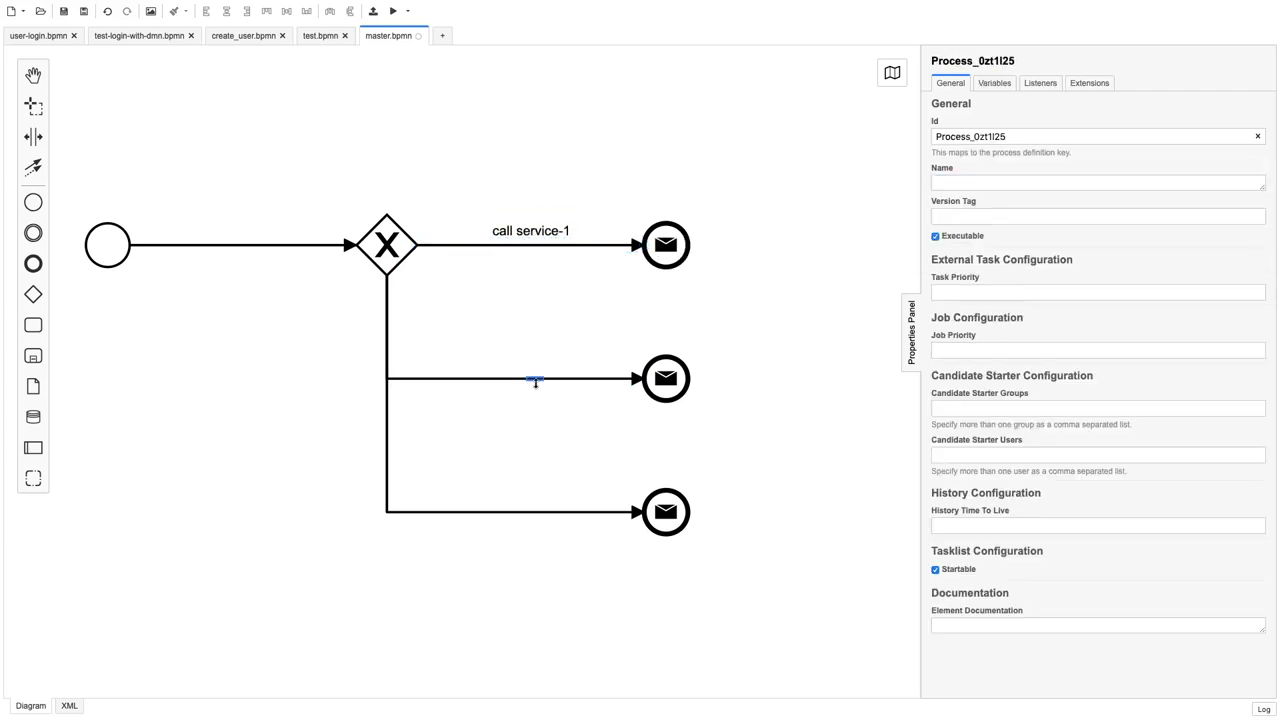
Name the middle outgoing flow "call service-2", reusing the copied flow name.
left_click(534, 379)
left_click(933, 170)
key("ctrl+v")
type("2")
Name the lowest outgoing flow "call service-3", reusing the copied flow name.
left_click(562, 512)
left_click(977, 171)
key("ctrl+v")
key("BackSpace")
type("3")
left_click(727, 157)
Reposition the three flow labels so each sits just above the horizontal part of its own flow.
left_click_drag(441, 331, 528, 363)
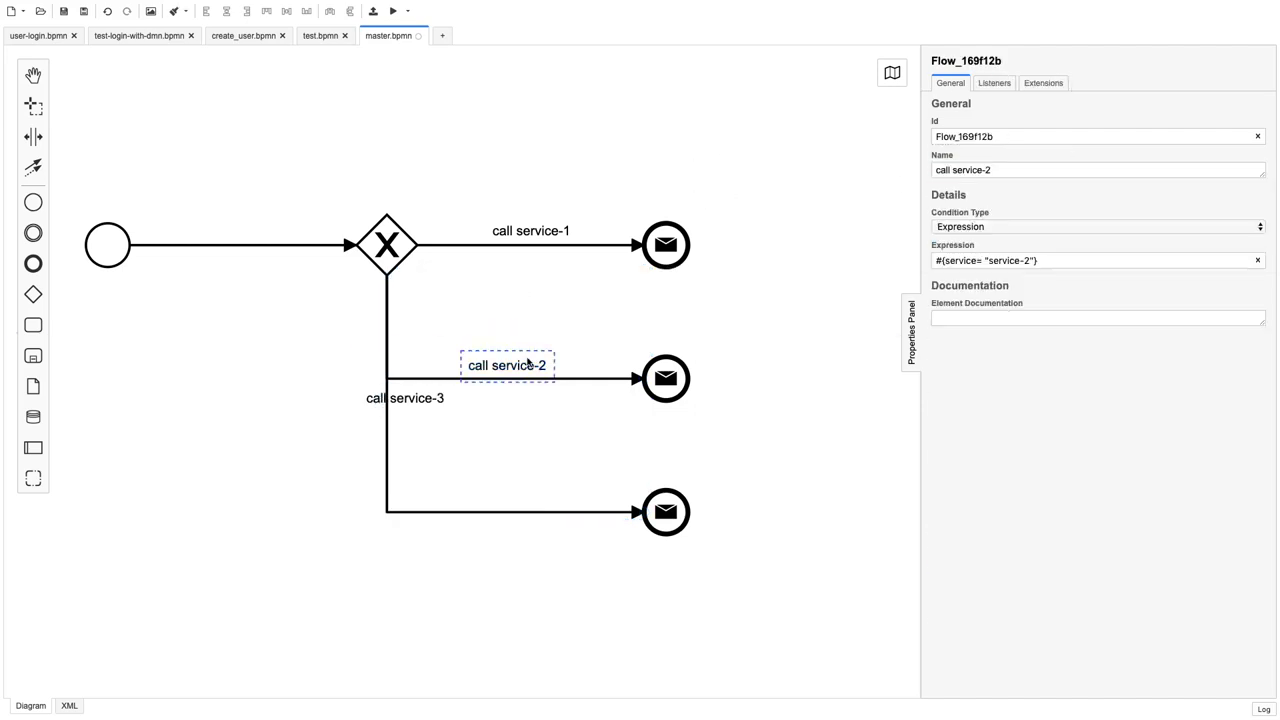
left_click_drag(404, 408, 509, 501)
left_click_drag(524, 241, 509, 236)
left_click(506, 311)
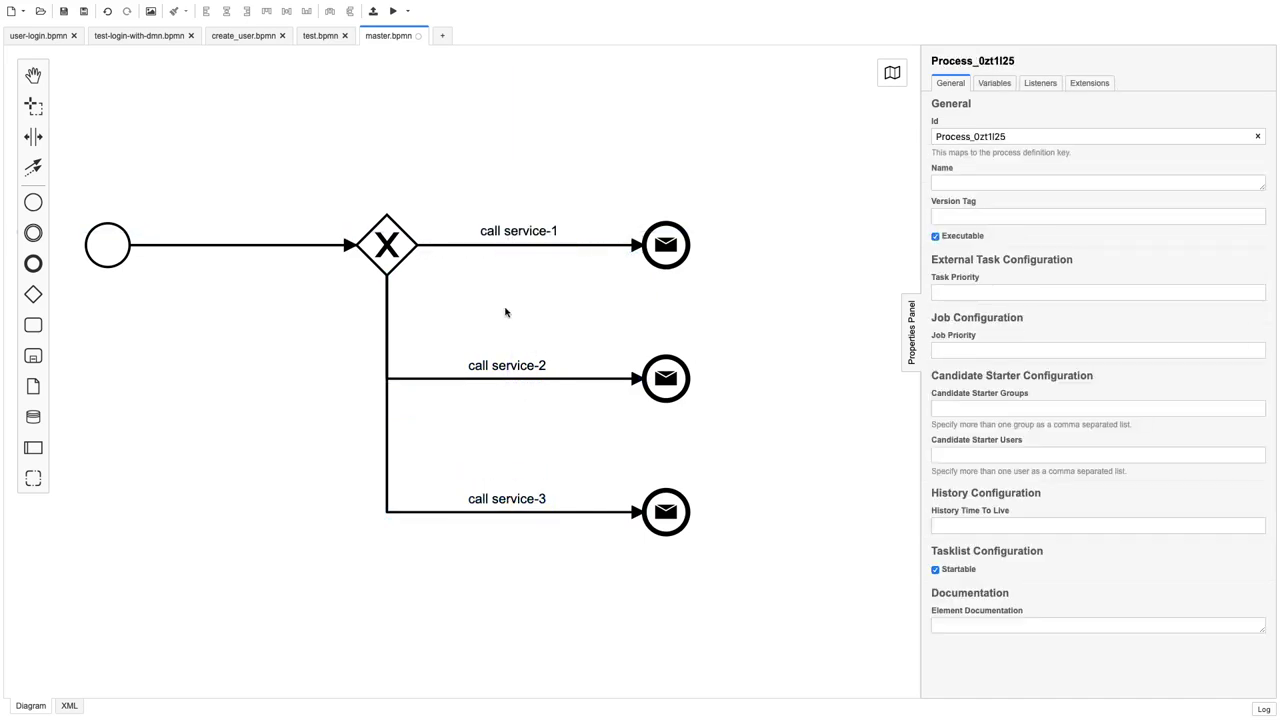
Set the implementation of the upper message end event to Expression.
left_click(656, 256)
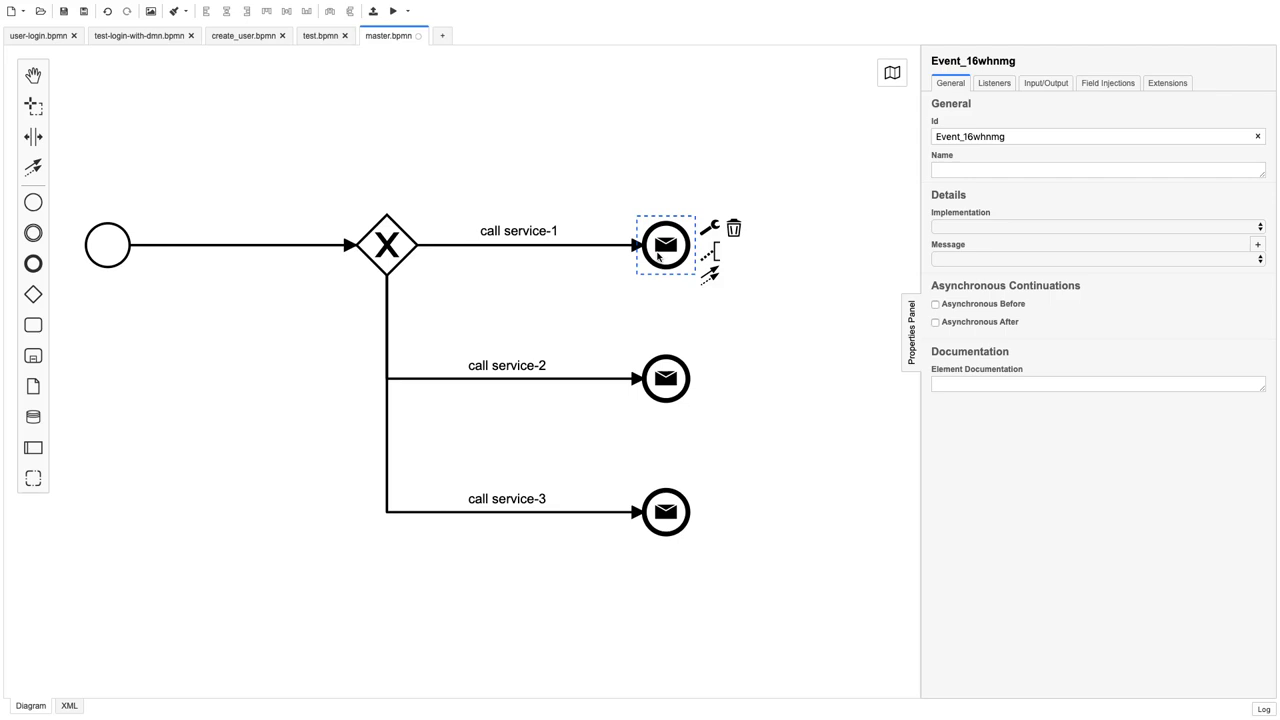
left_click(988, 226)
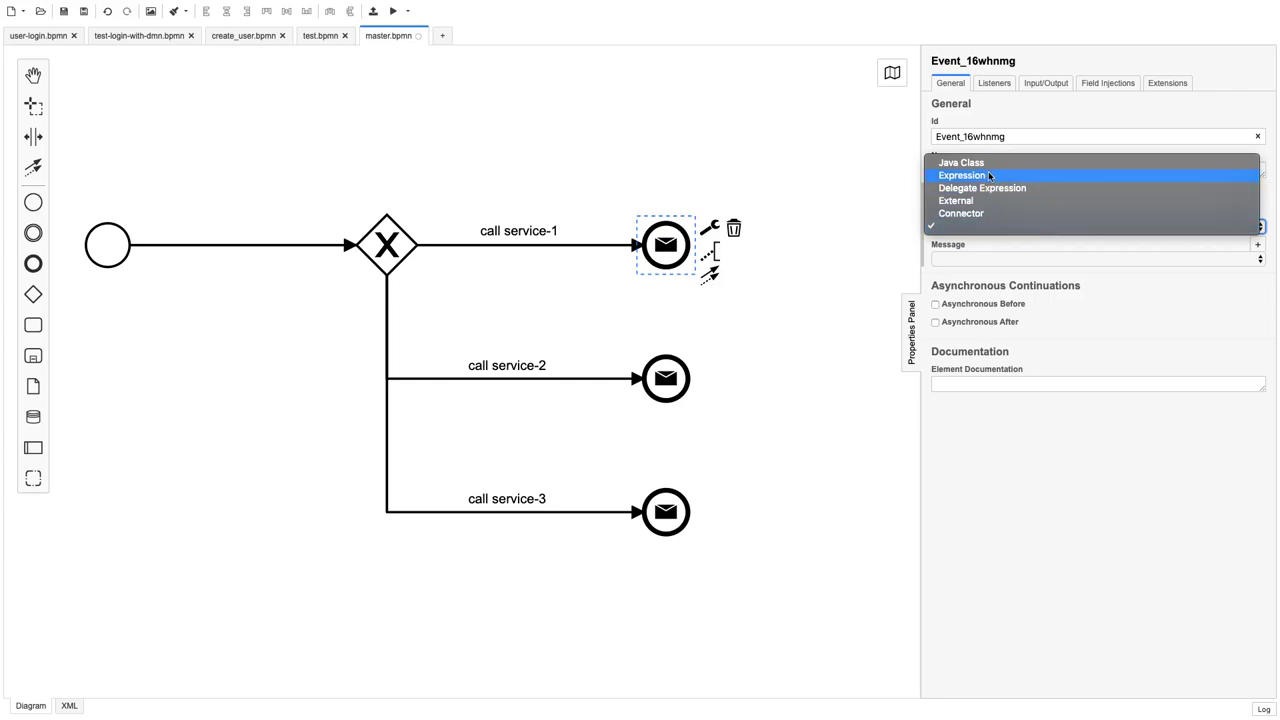
left_click(988, 176)
left_click(960, 305)
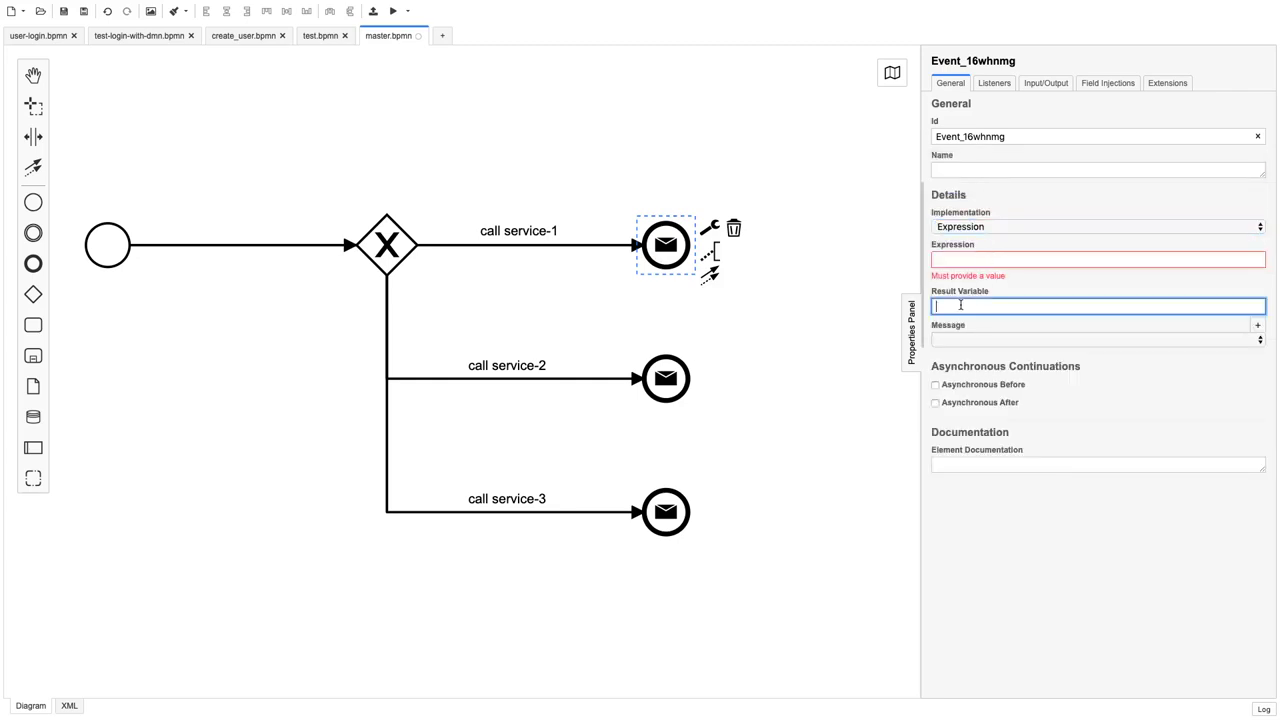
left_click(970, 228)
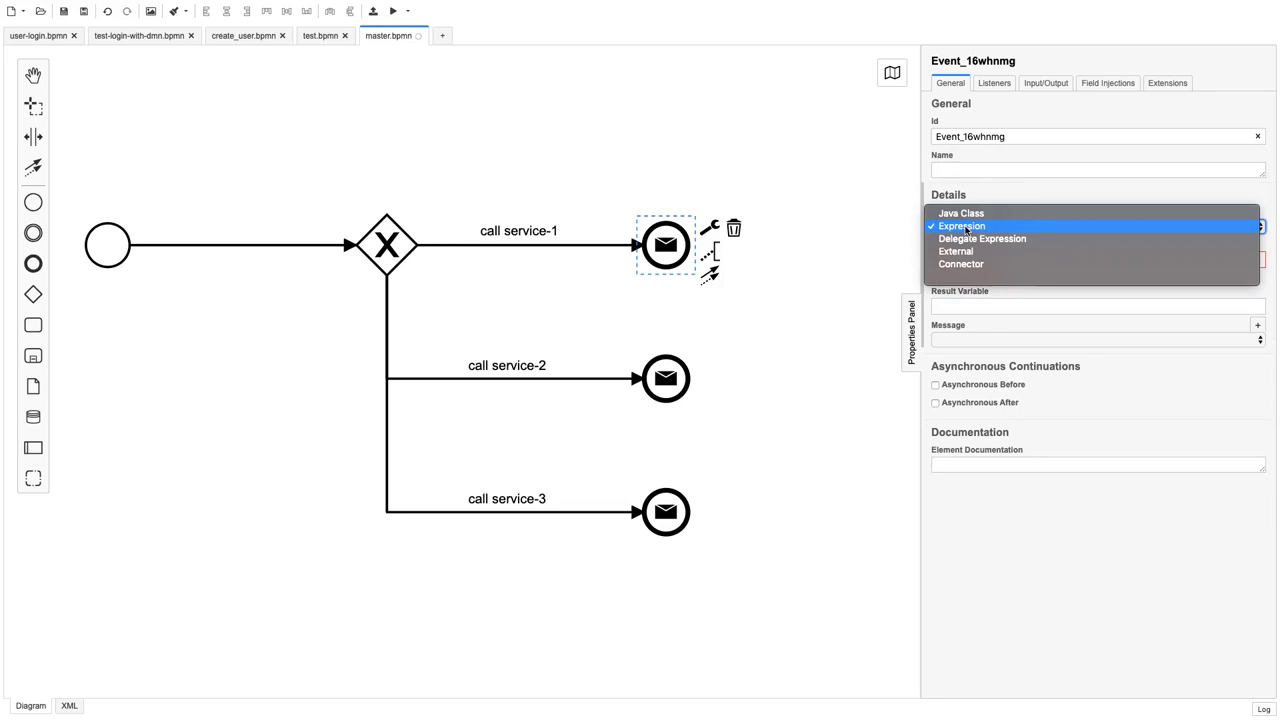
left_click(849, 246)
left_click(672, 251)
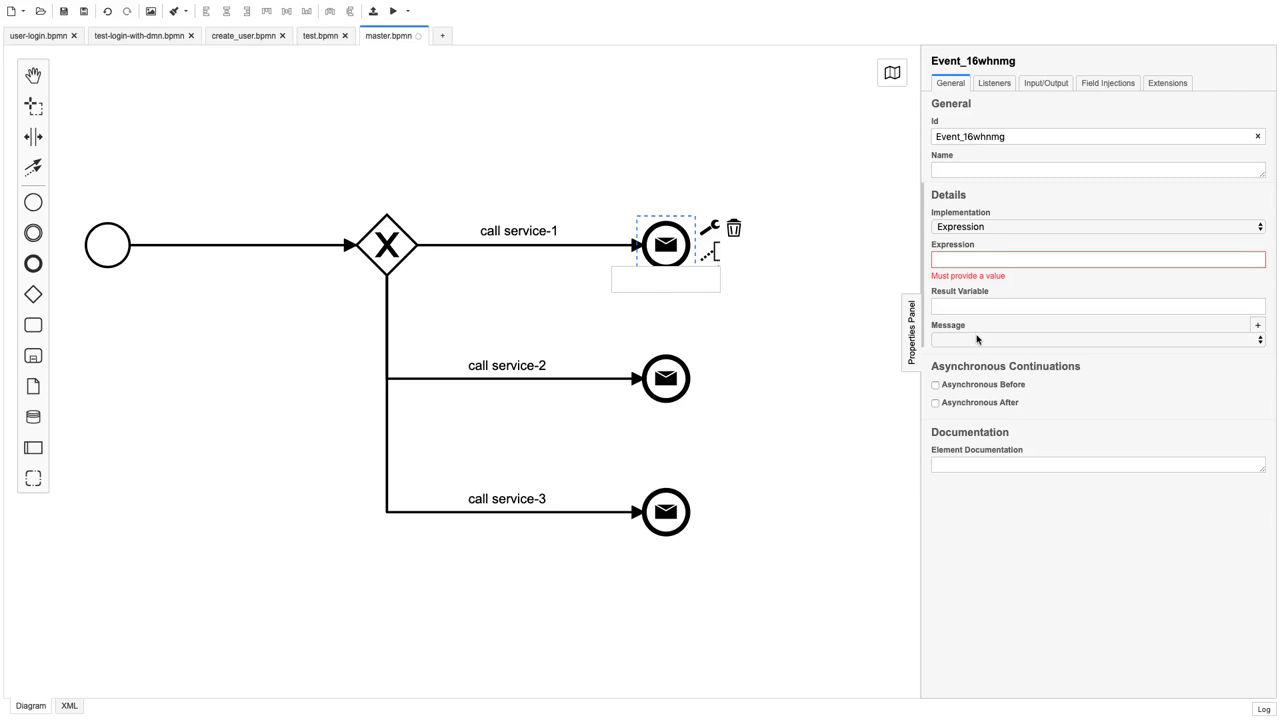
Create a new message for the upper message end event.
left_click(976, 339)
left_click(986, 318)
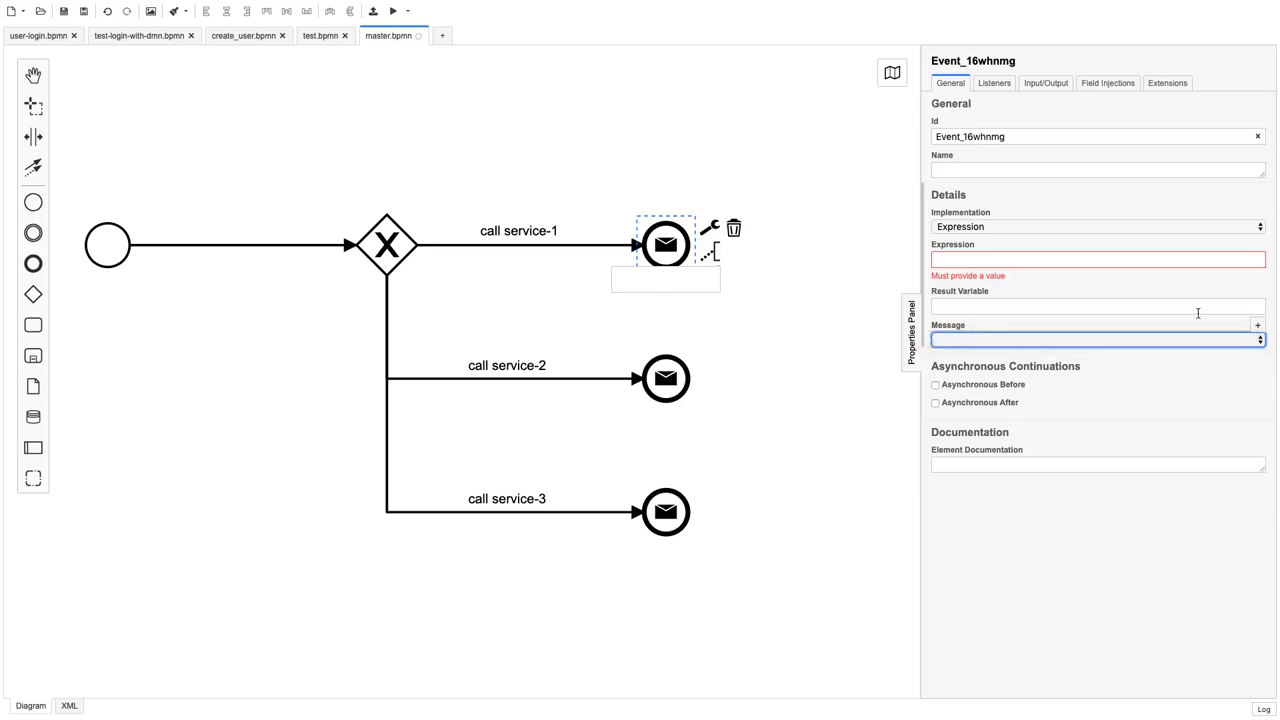
left_click(1258, 325)
left_click(968, 258)
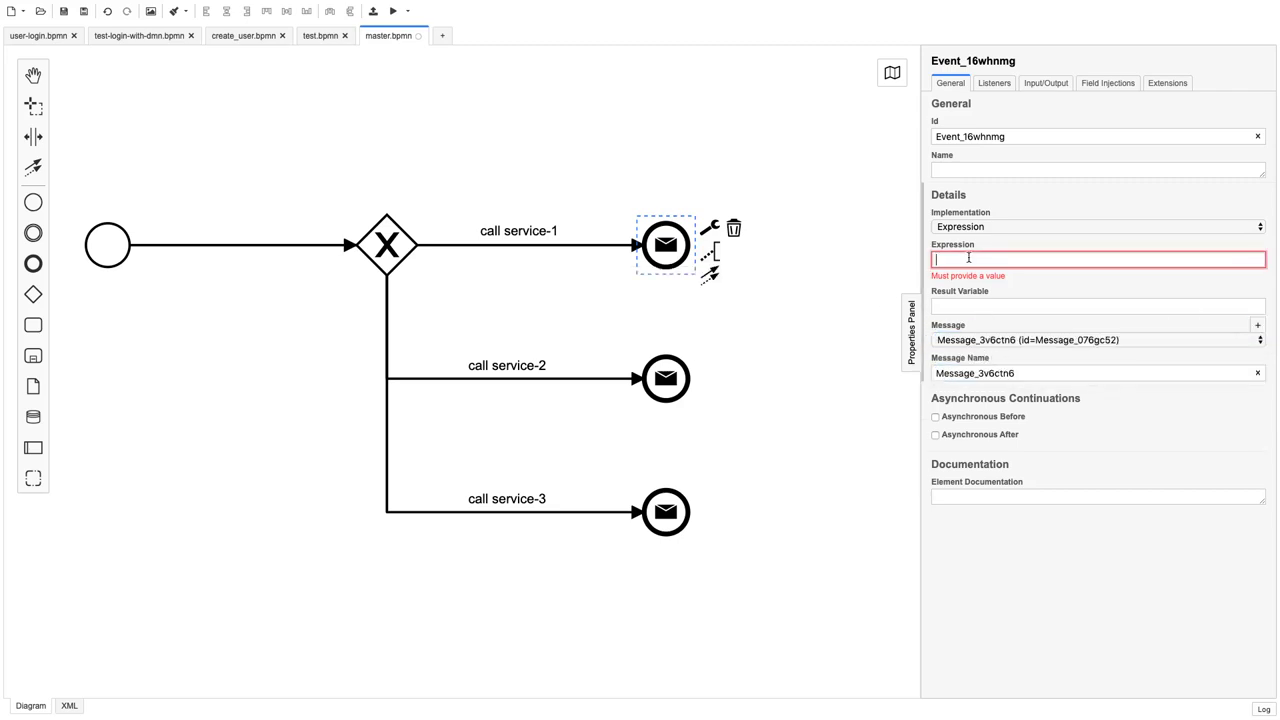
Copy the Check weather task's expression from test.bpmn into the expression of the upper message end event in master.bpmn.
left_click(477, 245)
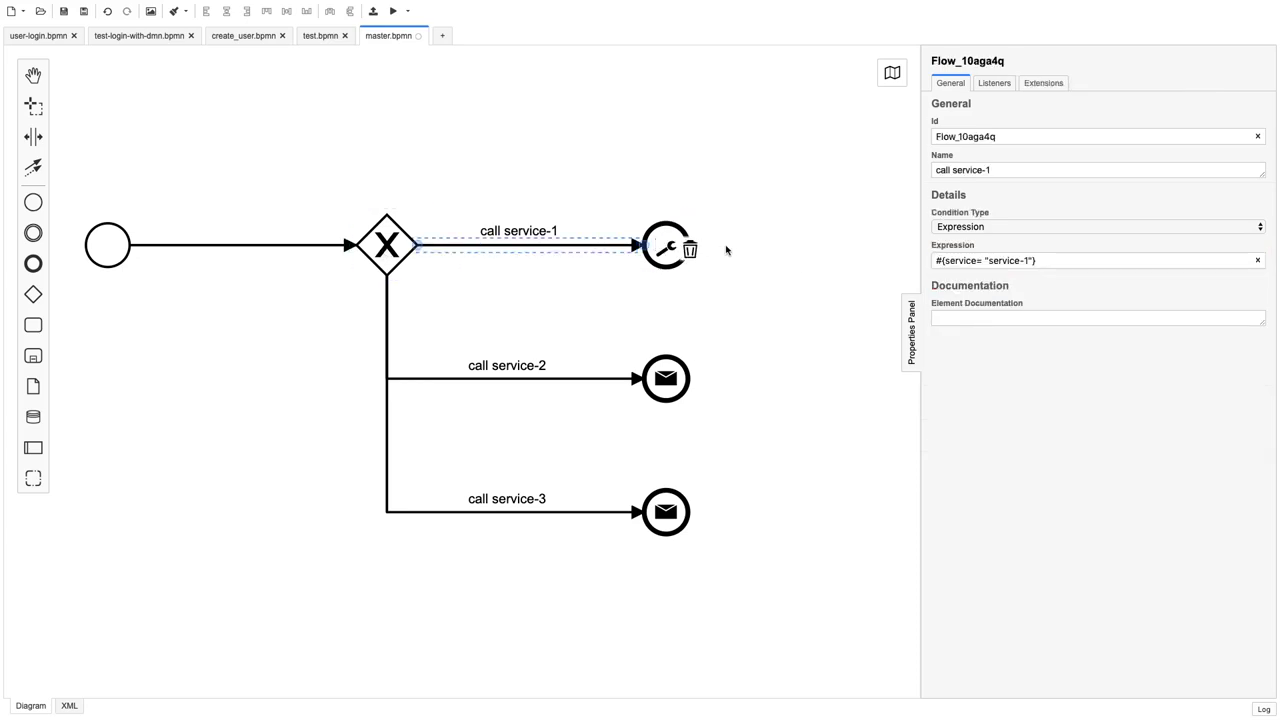
left_click(664, 234)
left_click(321, 35)
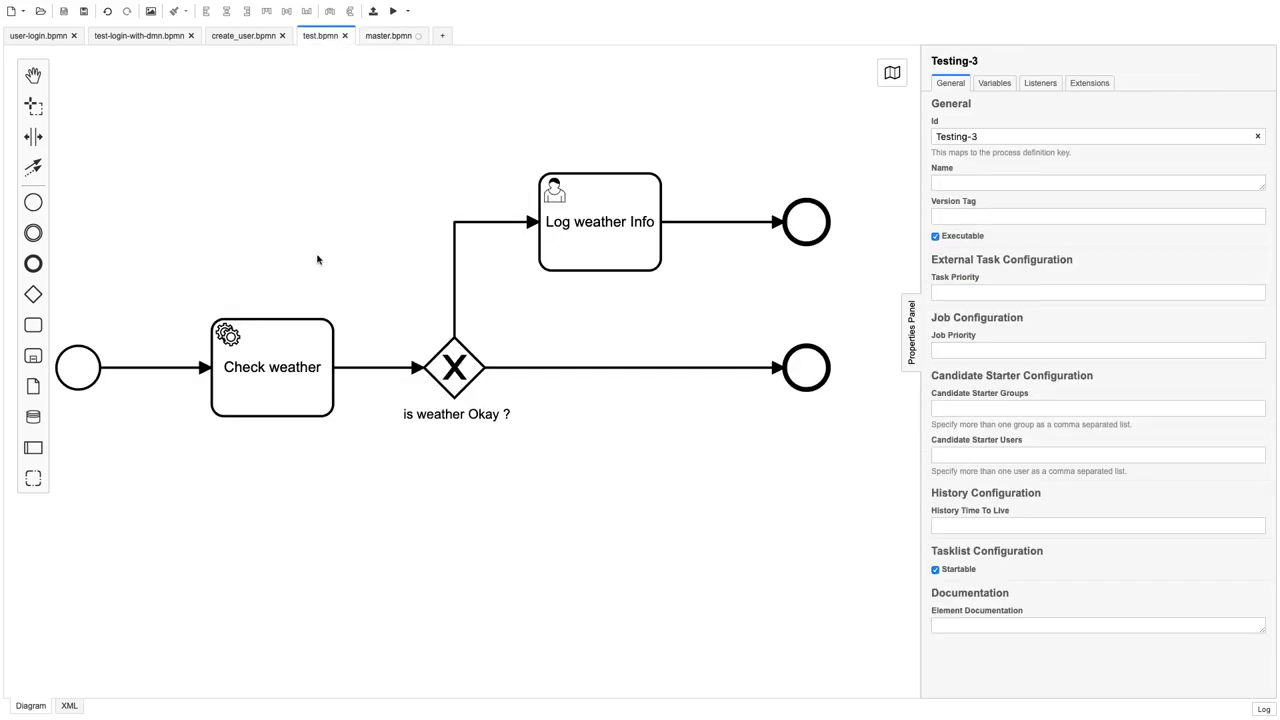
left_click(272, 367)
left_click_drag(1108, 259, 924, 262)
key("ctrl+c")
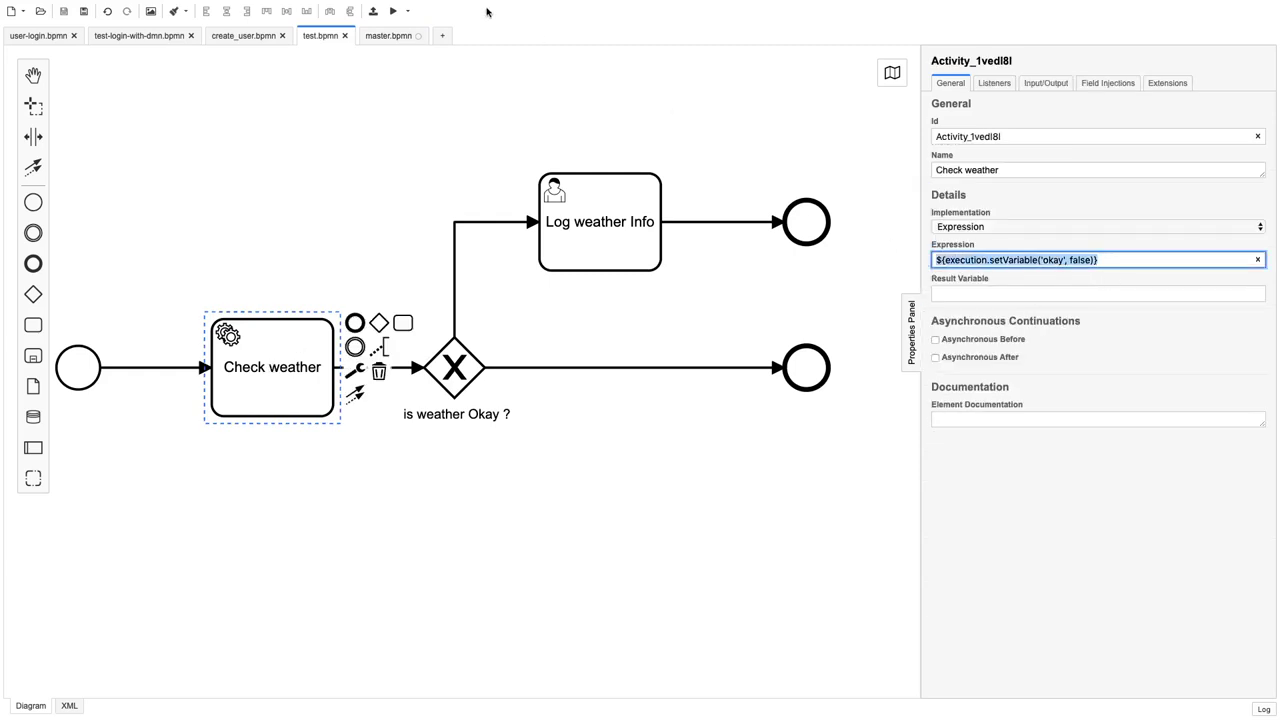
left_click(378, 36)
left_click(972, 262)
key("ctrl+v")
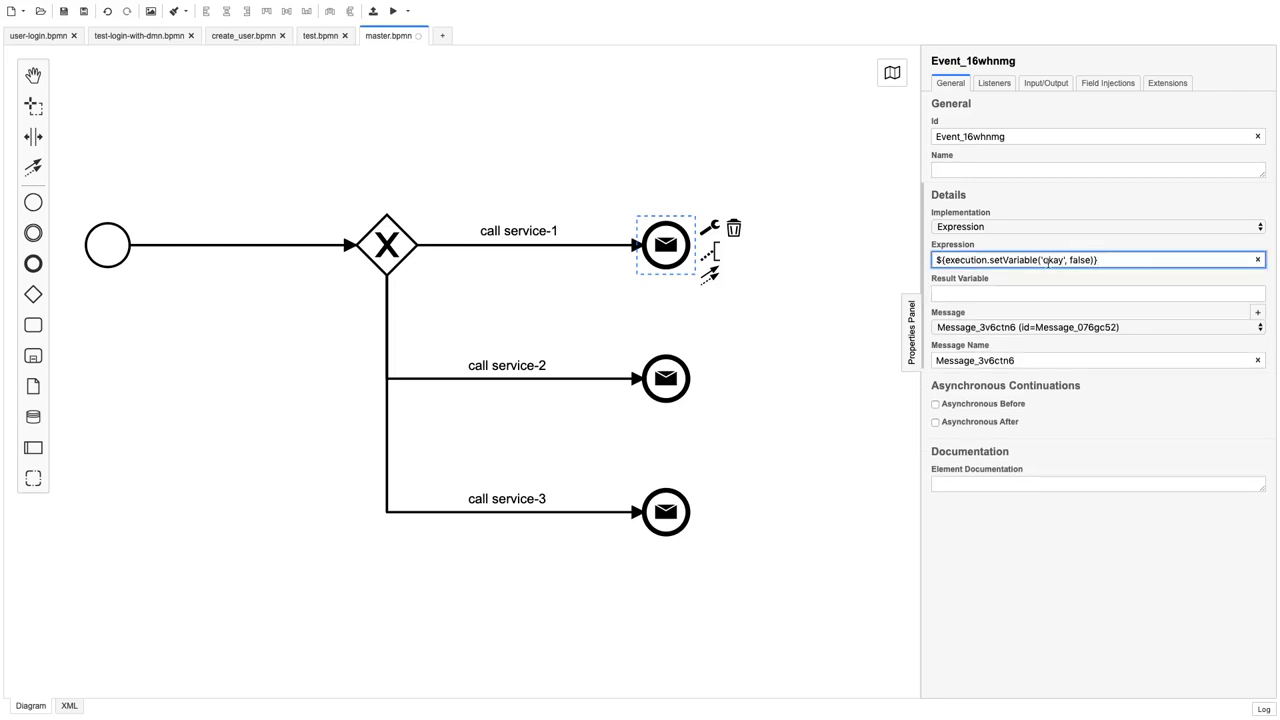
Edit the pasted expression so that it sets the variable 'service' to the quoted string 'servi'.
double_click(1047, 260)
type("service1")
double_click(1094, 260)
key("BackSpace")
type("'servi")
double_click(1063, 260)
Review the condition expression of the call service-1 flow.
left_click(440, 246)
left_click(479, 169)
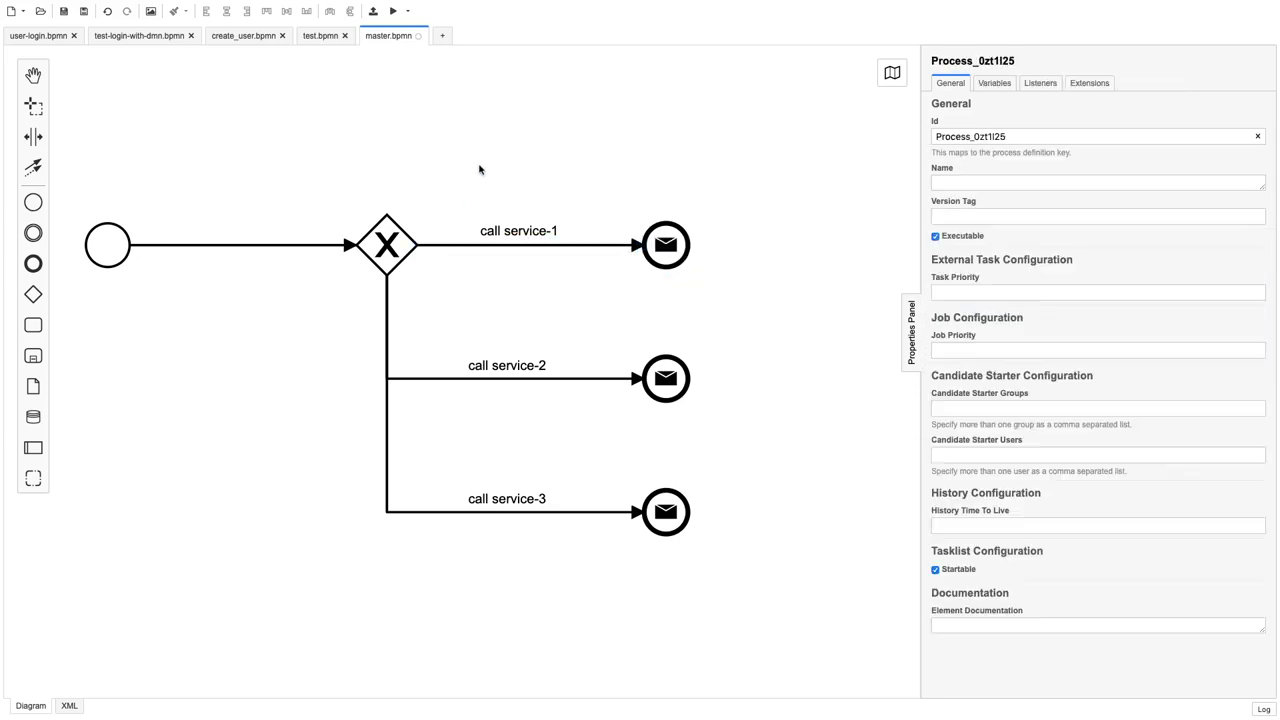
left_click(447, 247)
left_click(441, 246)
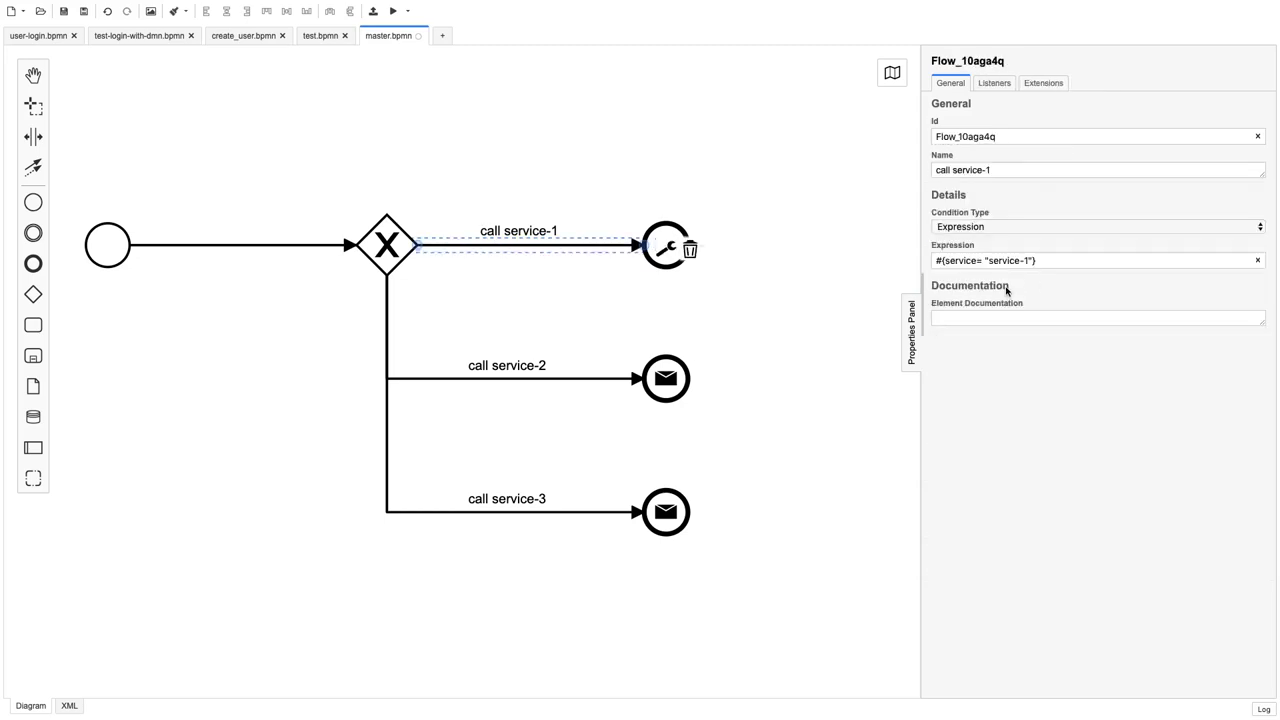
left_click(610, 168)
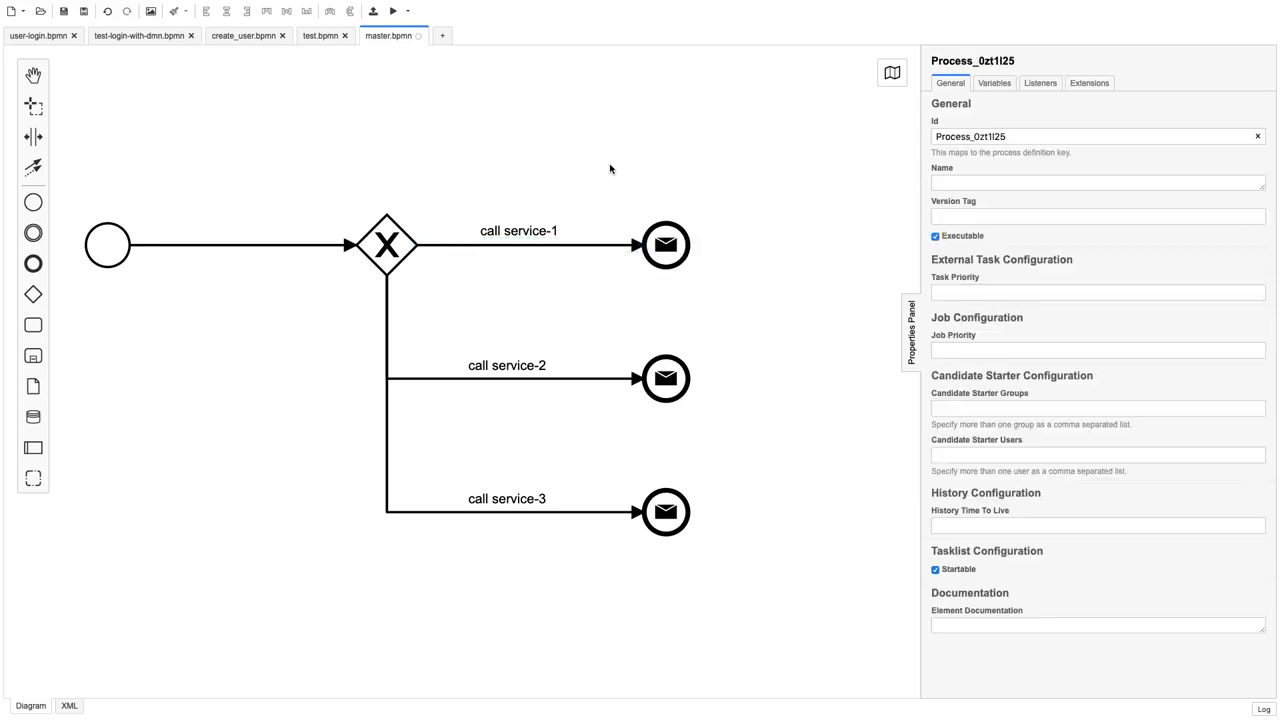
Change the upper message end event's expression to ${execution.setVariable('serviceType','type1')} and copy it.
left_click(668, 238)
left_click(1078, 262)
type("Type")
double_click(1113, 261)
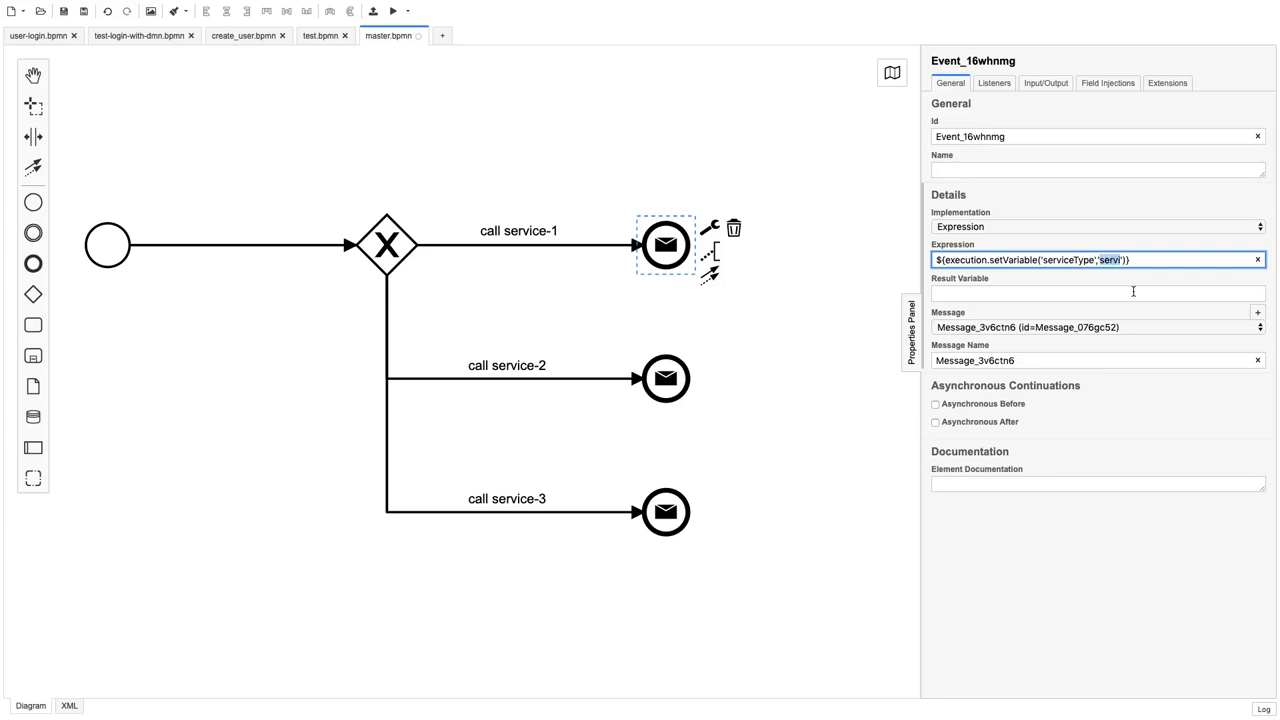
key("BackSpace")
type("type1")
key("super+a")
key("super+c")
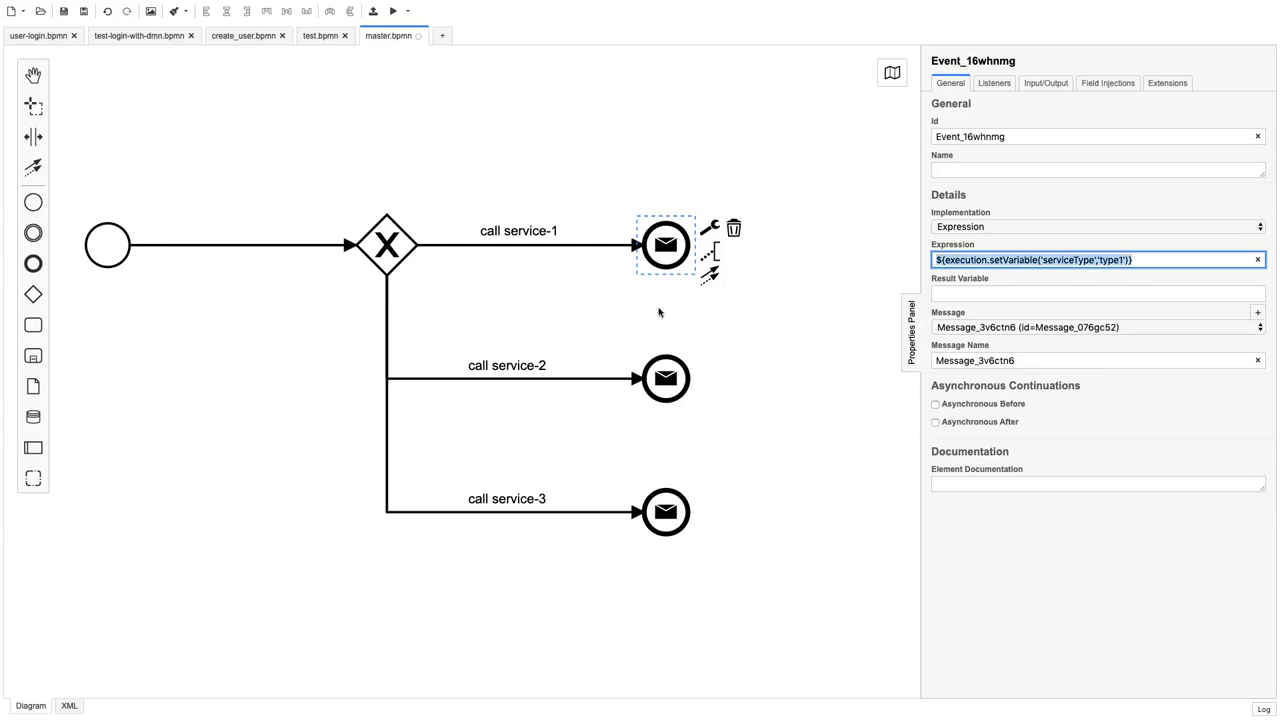
Set the middle message end event's implementation to Expression and reuse the copied expression with the value changed to 'type2'.
left_click(666, 368)
left_click(987, 228)
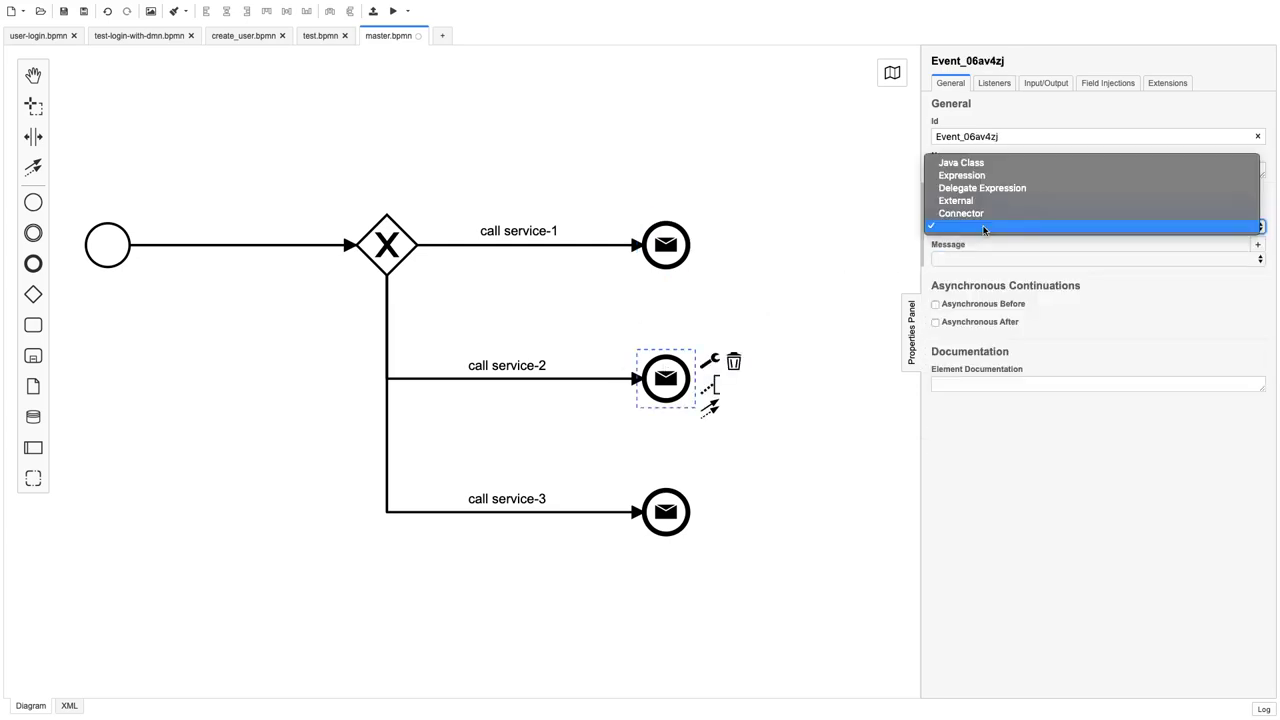
left_click(962, 175)
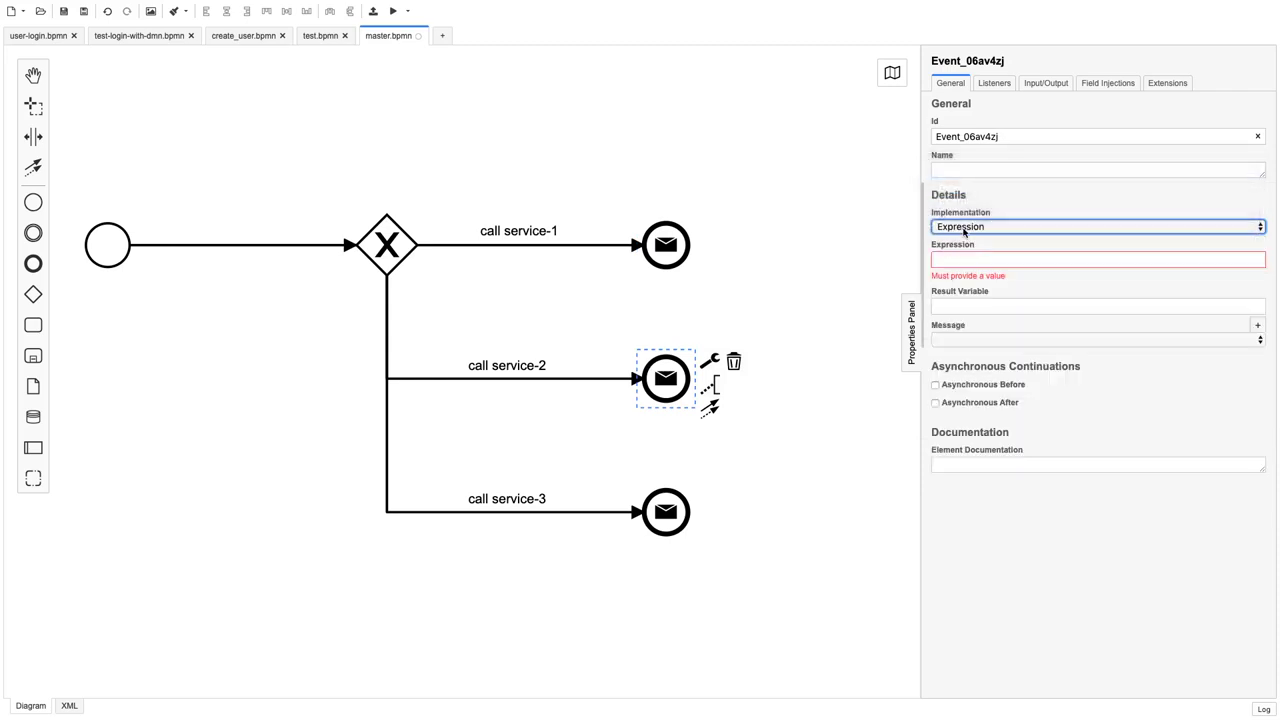
left_click(955, 260)
key("super+v")
key("Left")
key("Left")
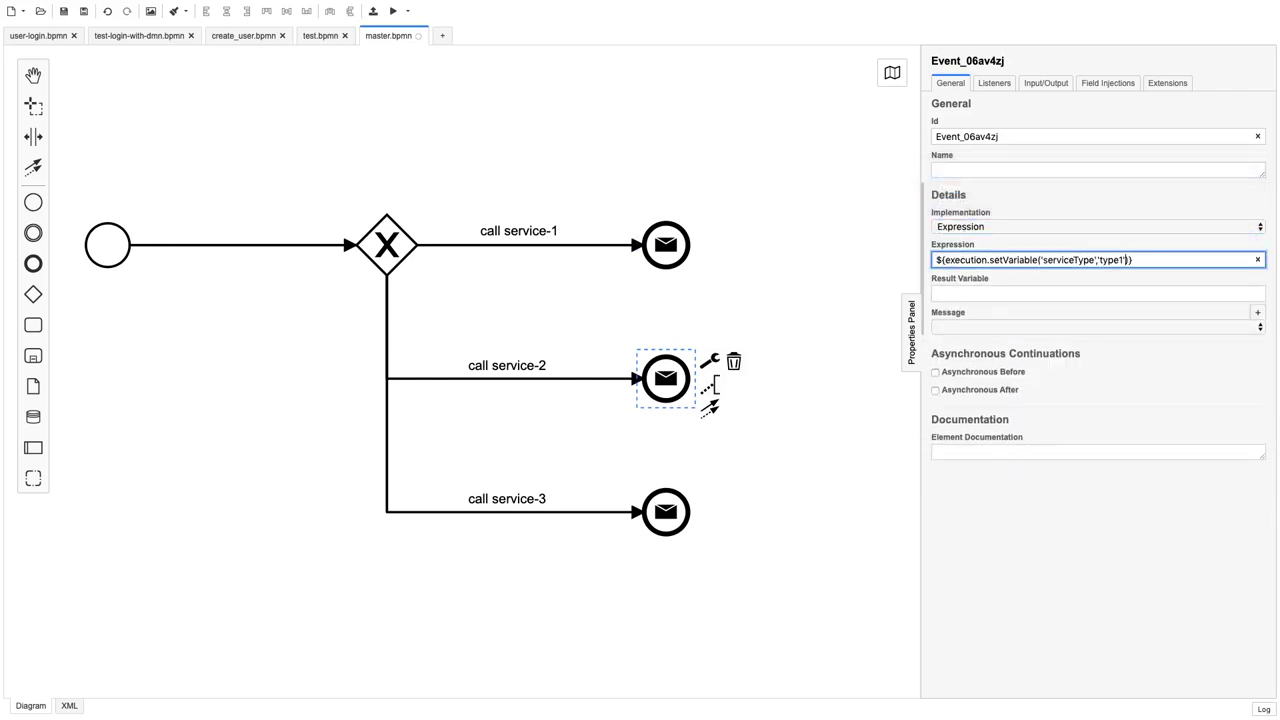
type("2")
left_click(632, 451)
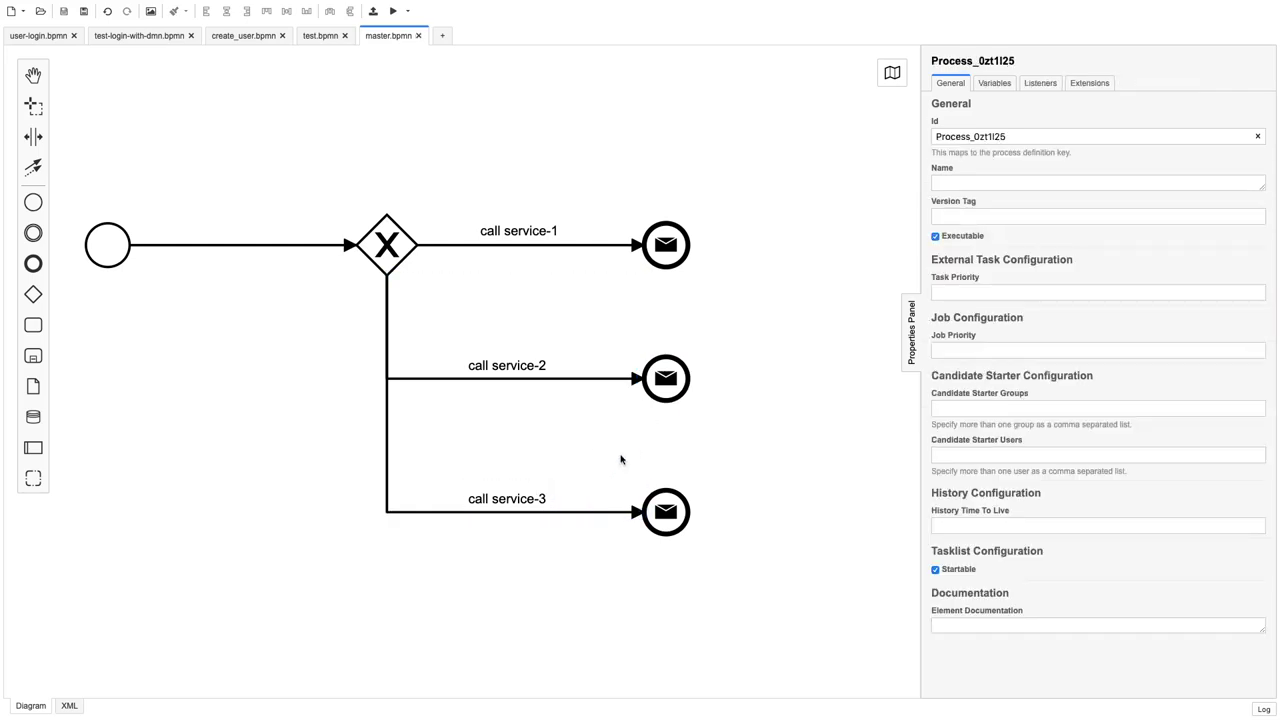
Give the lowest message end event an Expression implementation of ${execution.setVariable('serviceType','type3')} and add a new message to it.
left_click(585, 511)
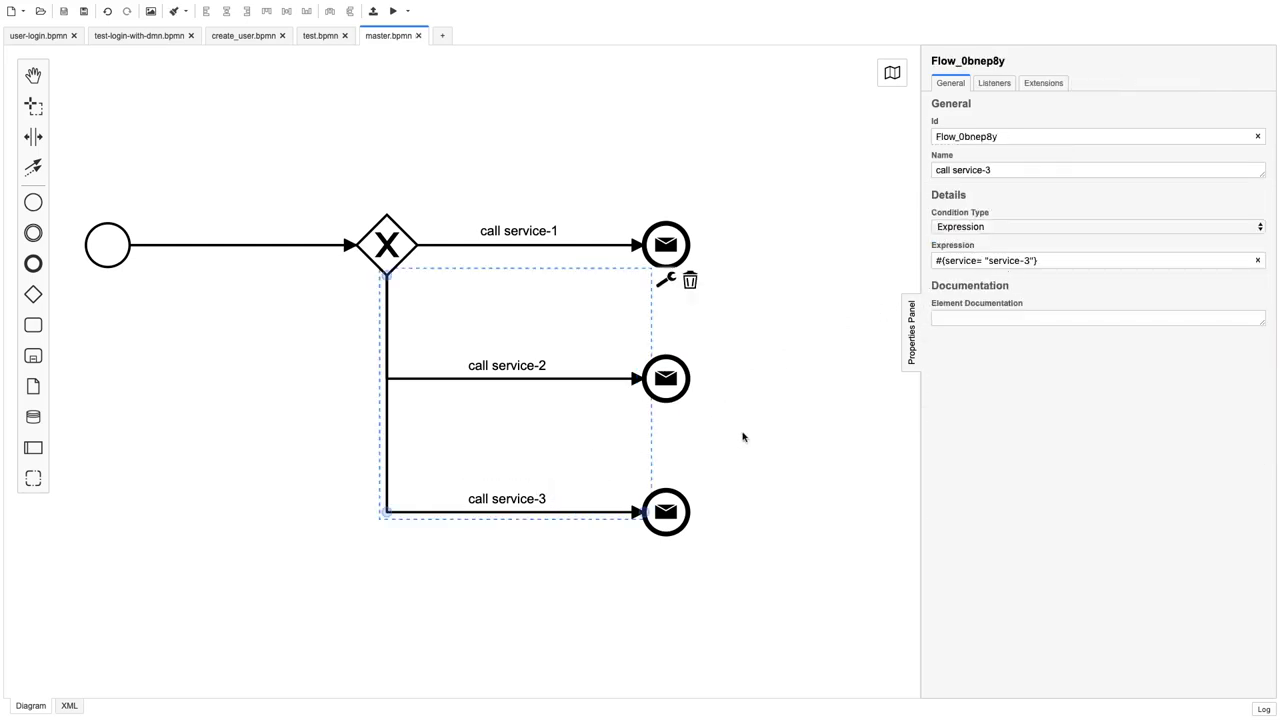
left_click(684, 511)
left_click(982, 228)
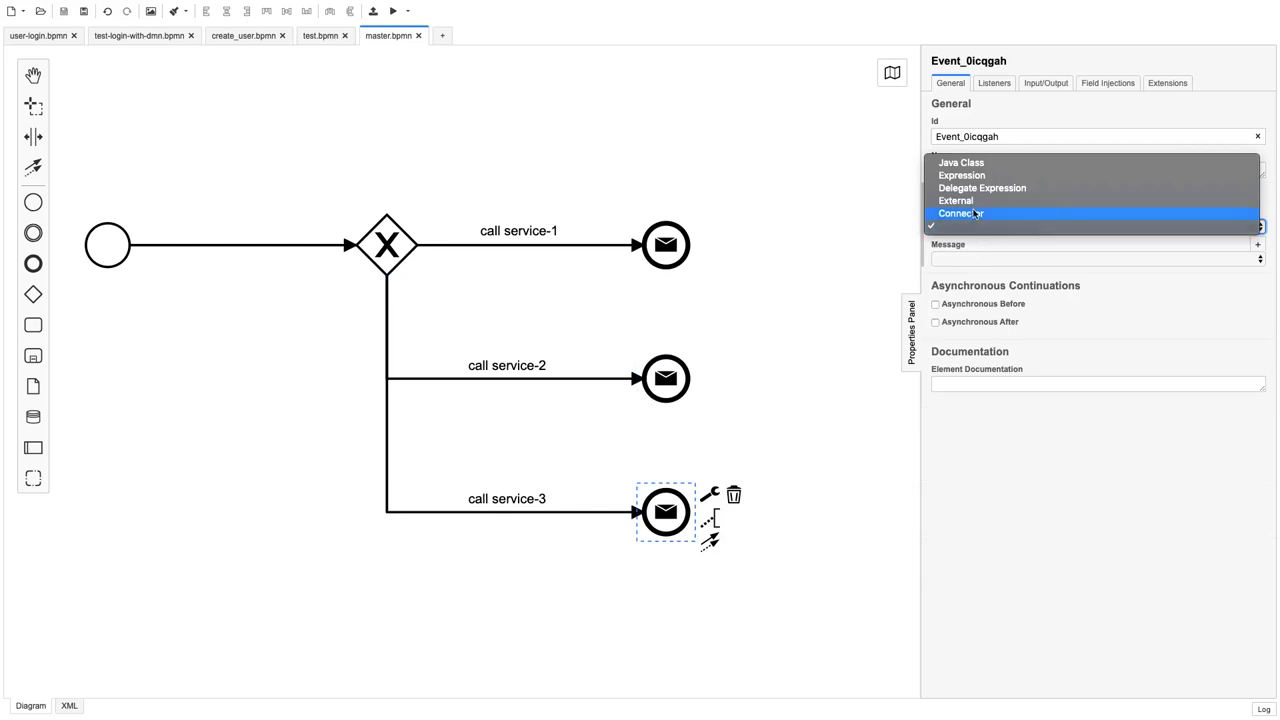
left_click(962, 175)
left_click(966, 260)
key("ctrl+v")
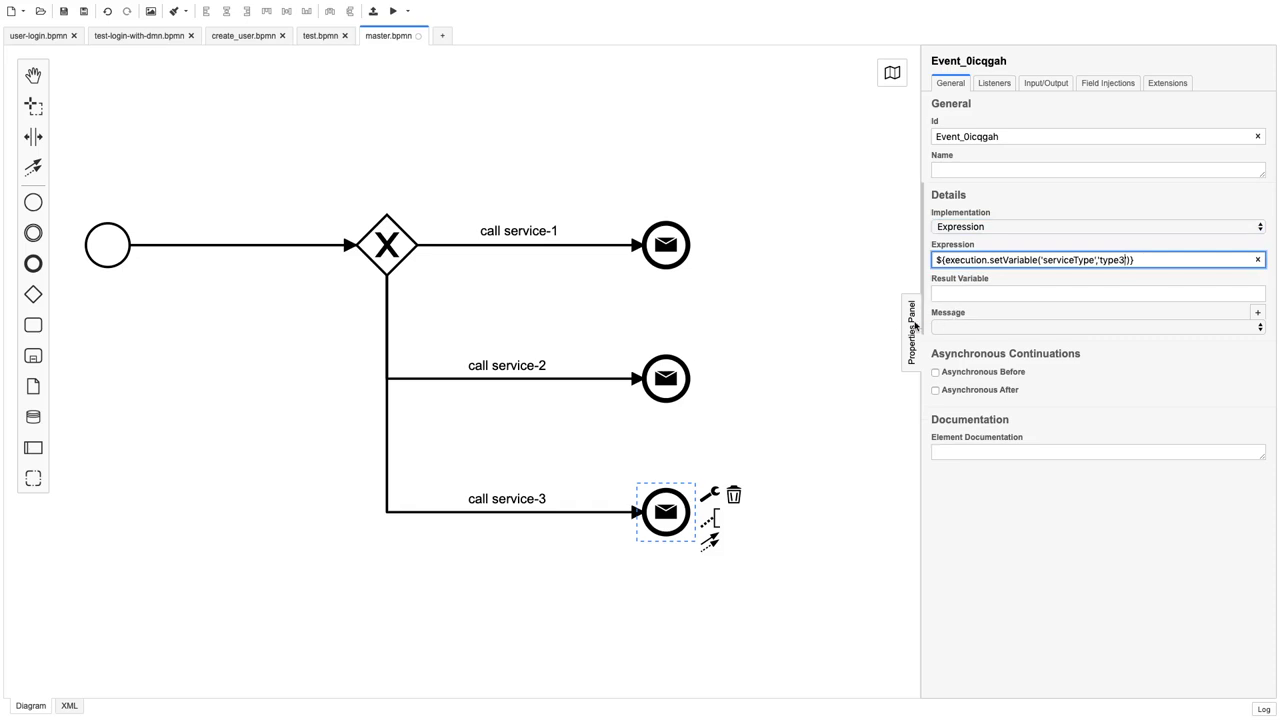
left_click(1257, 313)
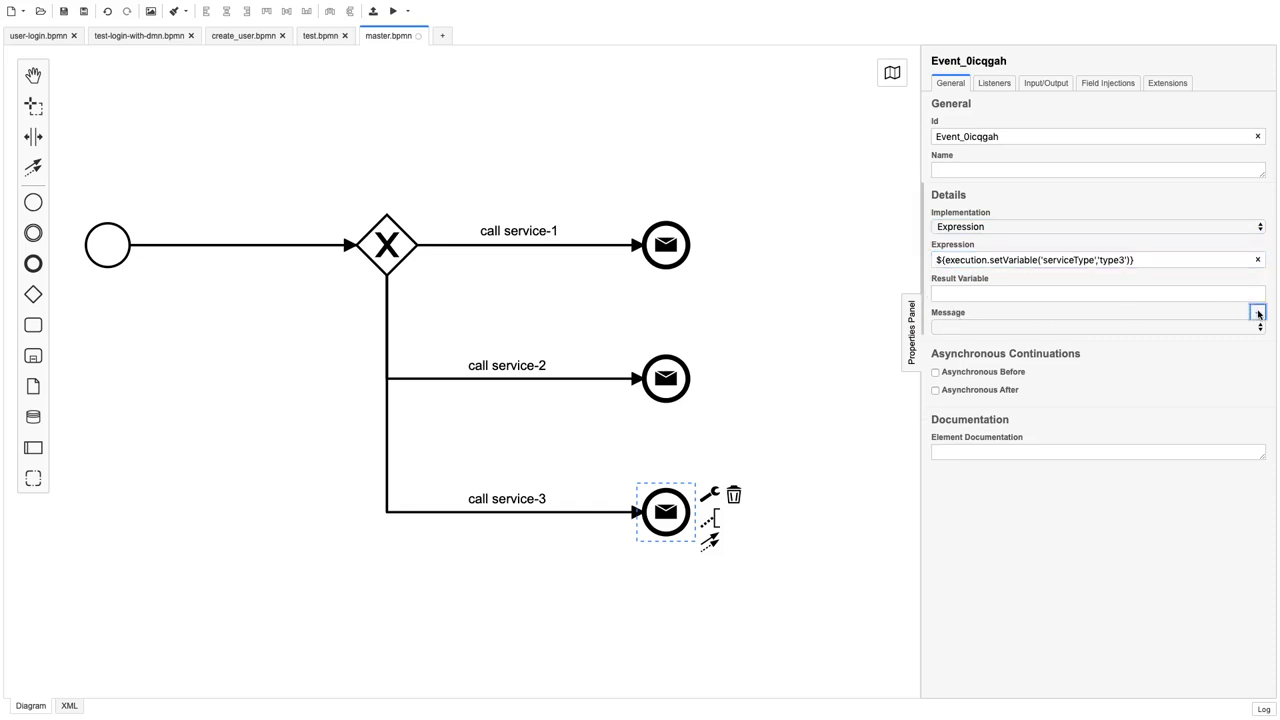
Add a new message to the middle message end event and another to the upper one.
left_click(681, 396)
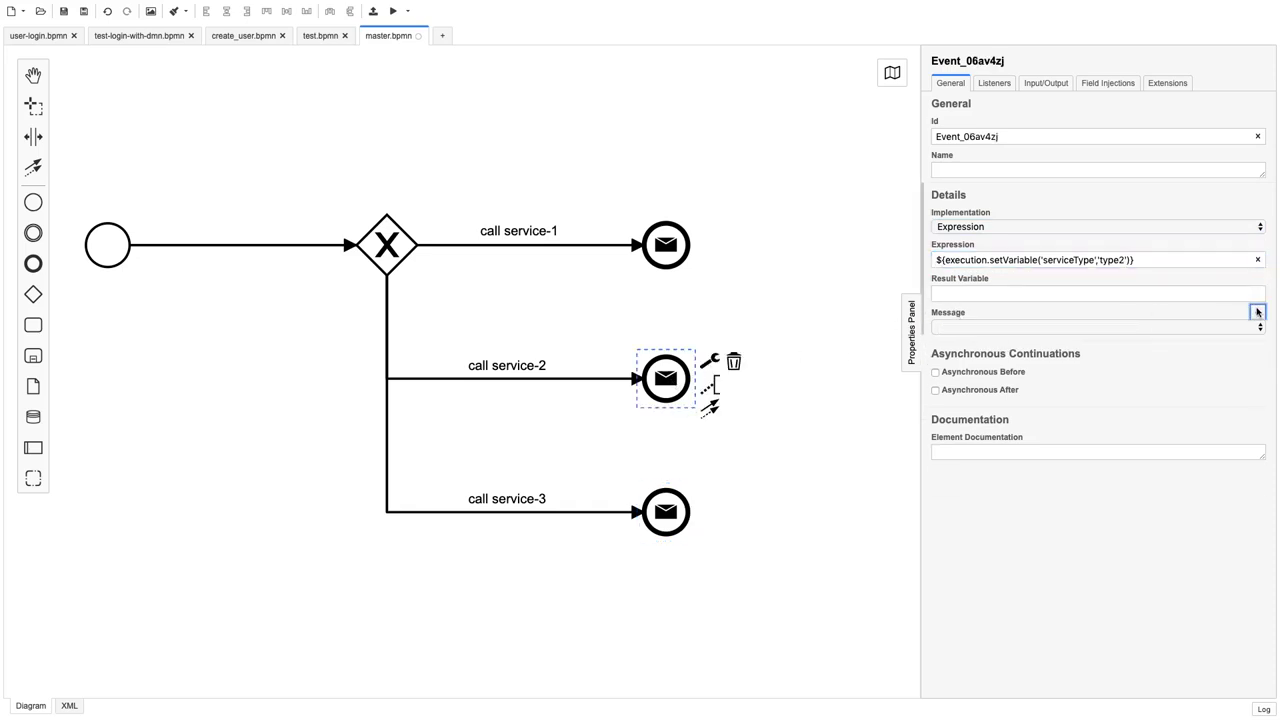
left_click(1257, 313)
left_click(662, 243)
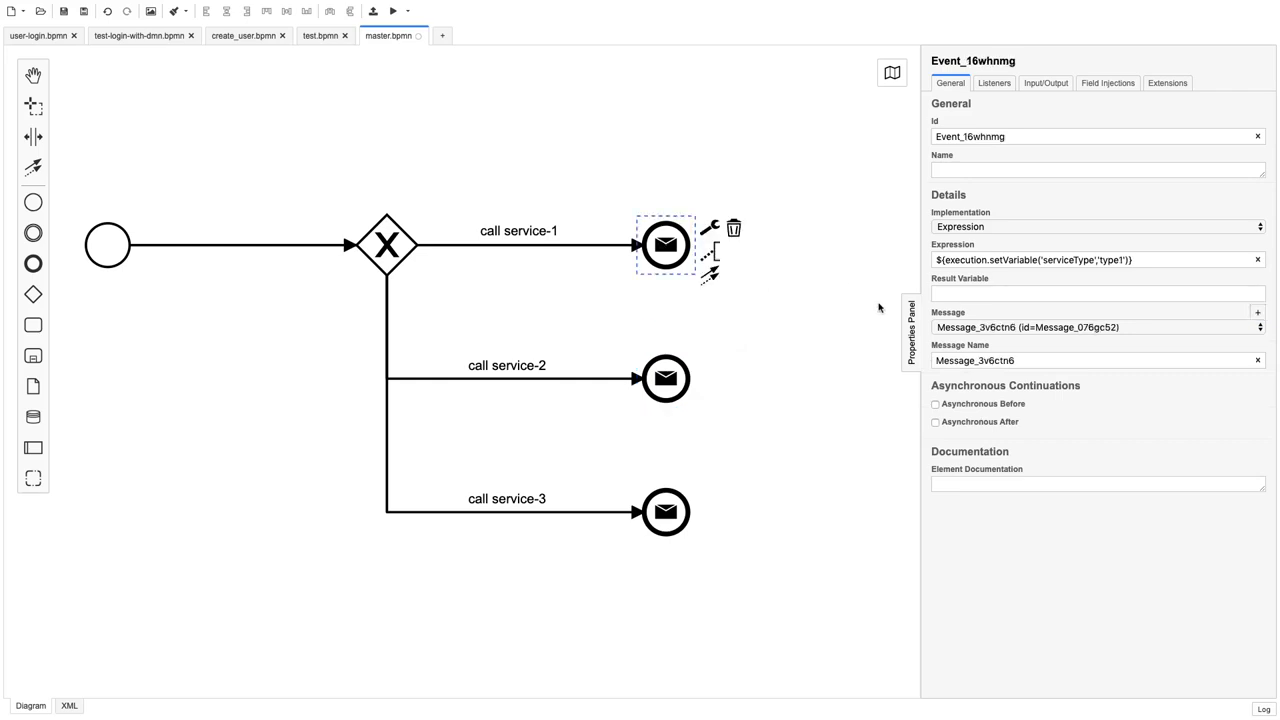
Name the upper end event's message ActionService1 and save the diagram.
left_click_drag(1022, 362, 938, 357)
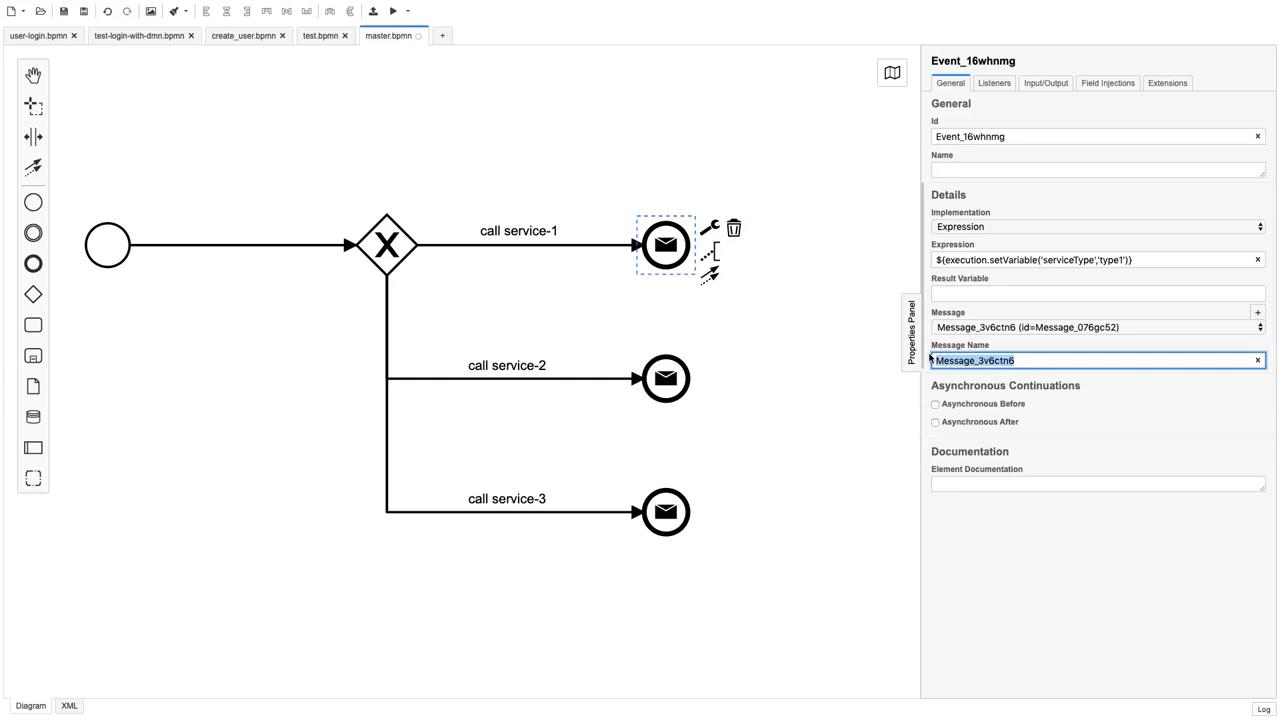
type("Actio")
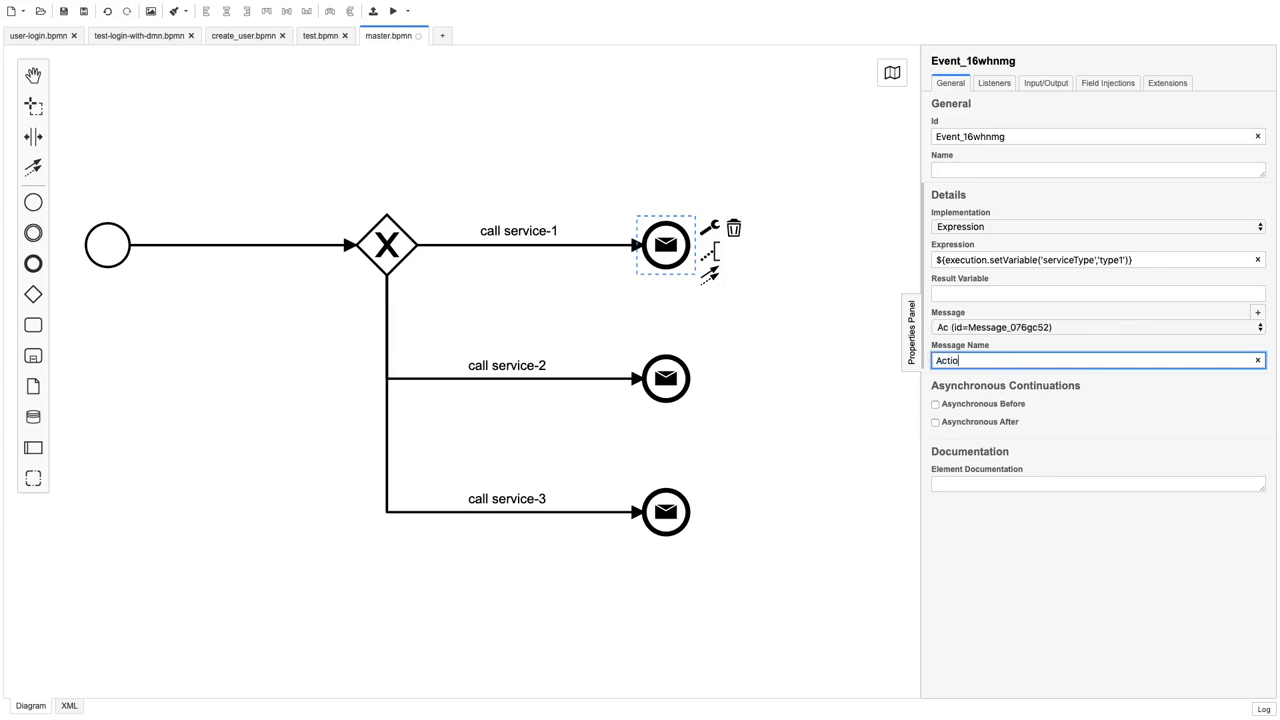
type("nService1")
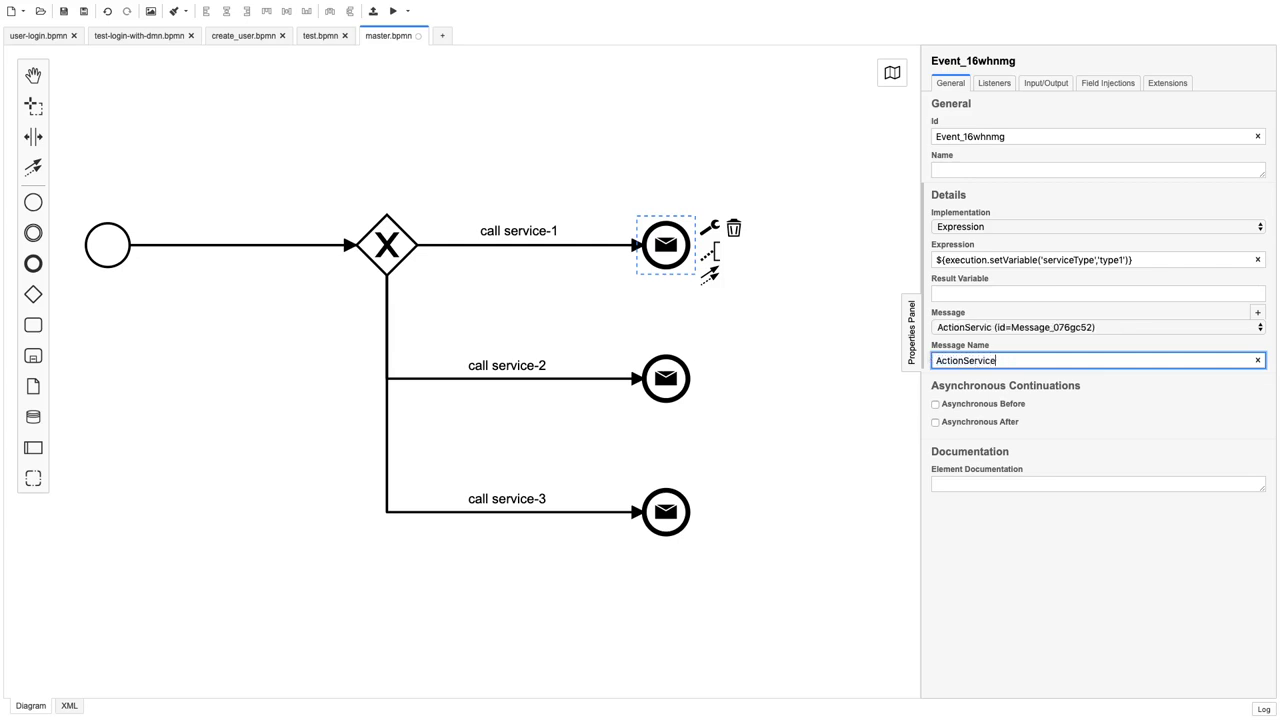
key("ctrl+s")
key("ctrl+a")
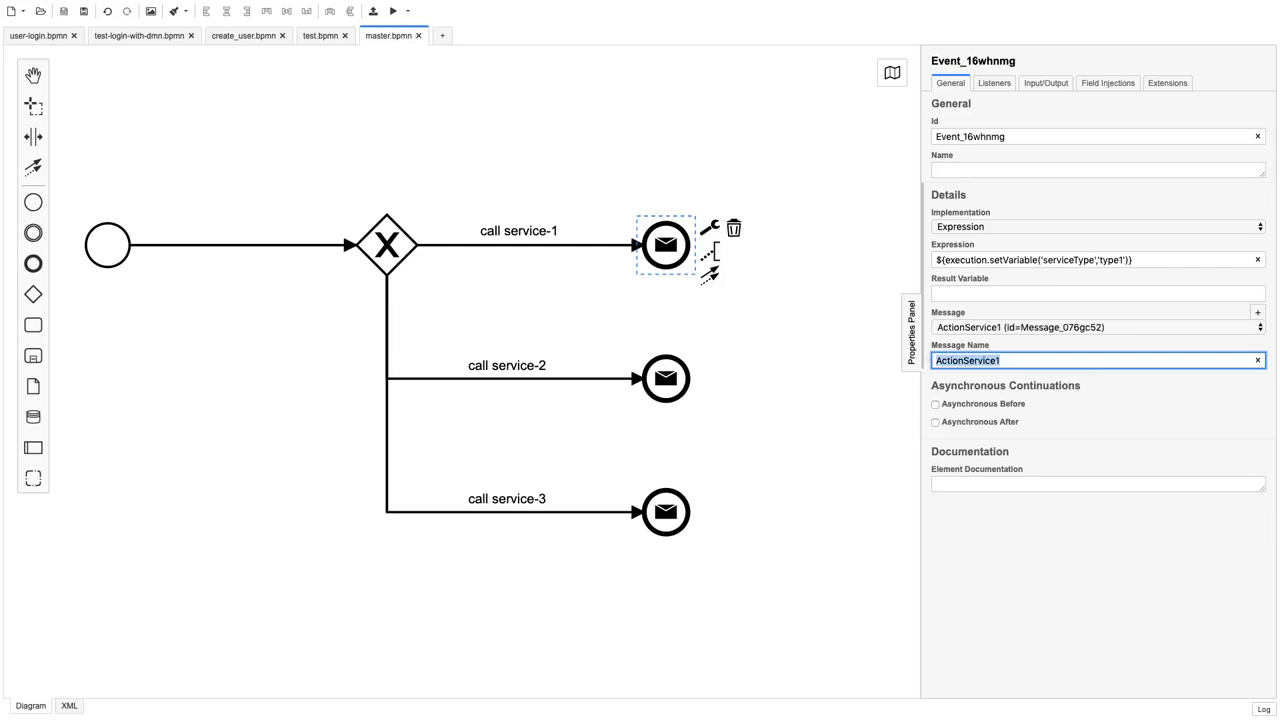
Copy the upper end event's message name and reuse it for the middle end event's message as ActionService2.
left_click(1015, 361)
left_click_drag(1020, 361, 916, 362)
left_click(789, 358)
left_click(673, 264)
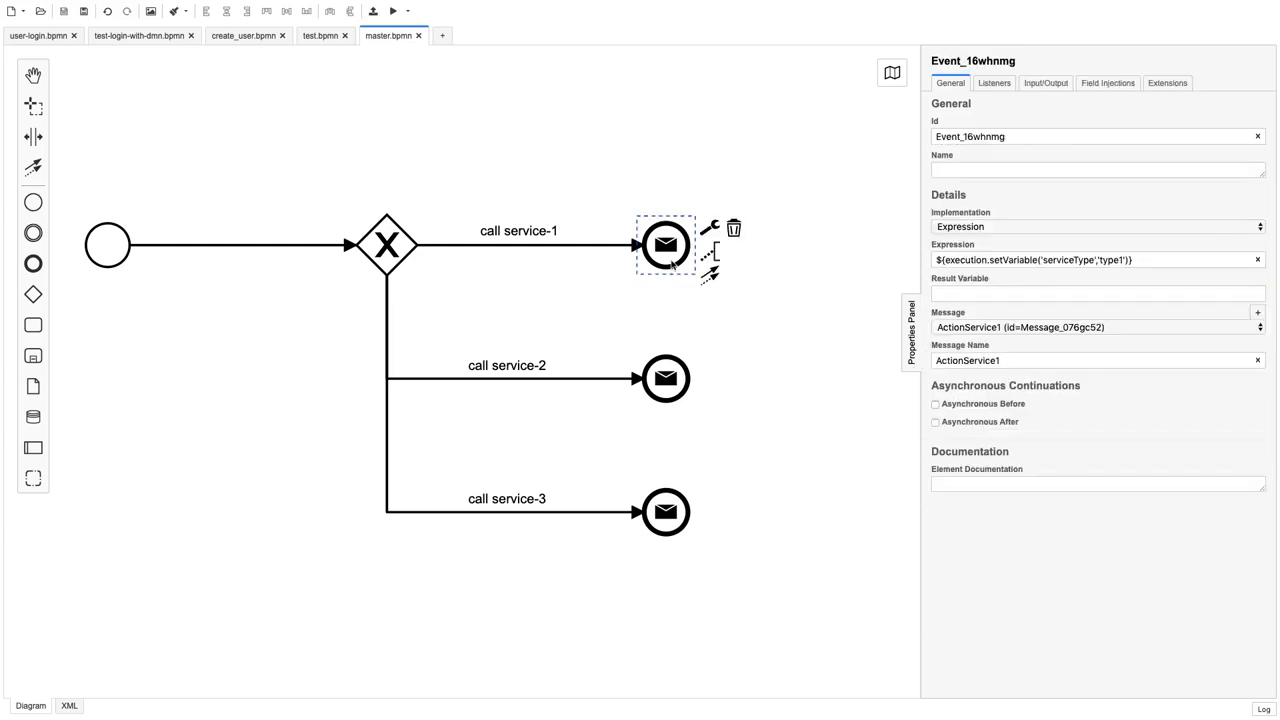
left_click_drag(1020, 361, 916, 361)
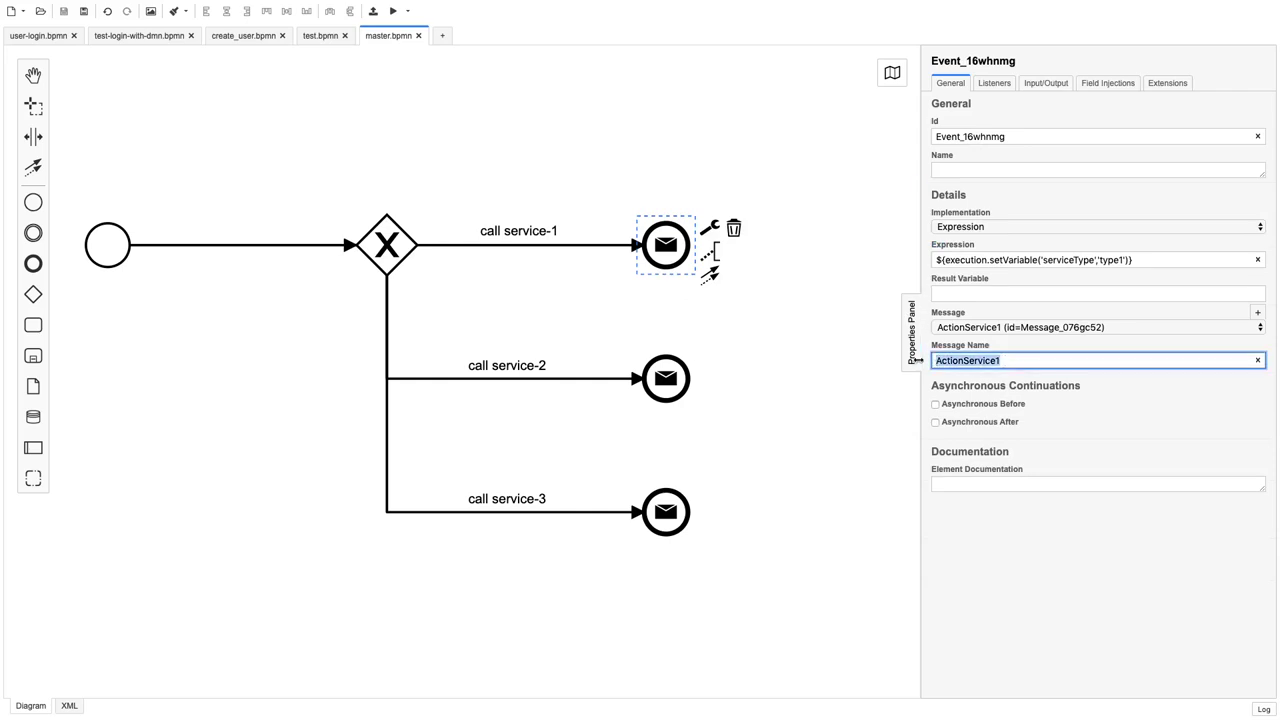
double_click(1019, 360)
double_click(984, 358)
key("ctrl+c")
left_click(668, 380)
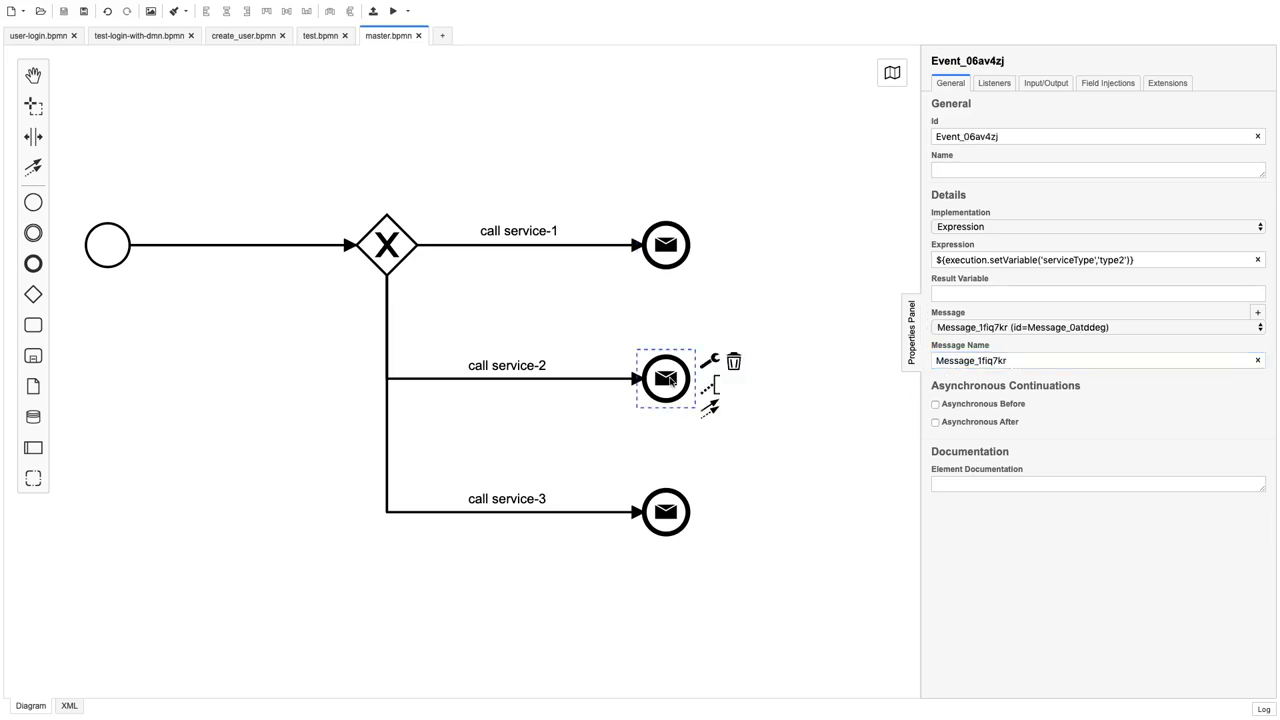
double_click(1000, 360)
key("ctrl+v")
key("BackSpace")
type("2")
Name the lowest end event's message ActionService3 by reusing the copied message name, and check the middle and lowest events' message settings.
left_click(678, 518)
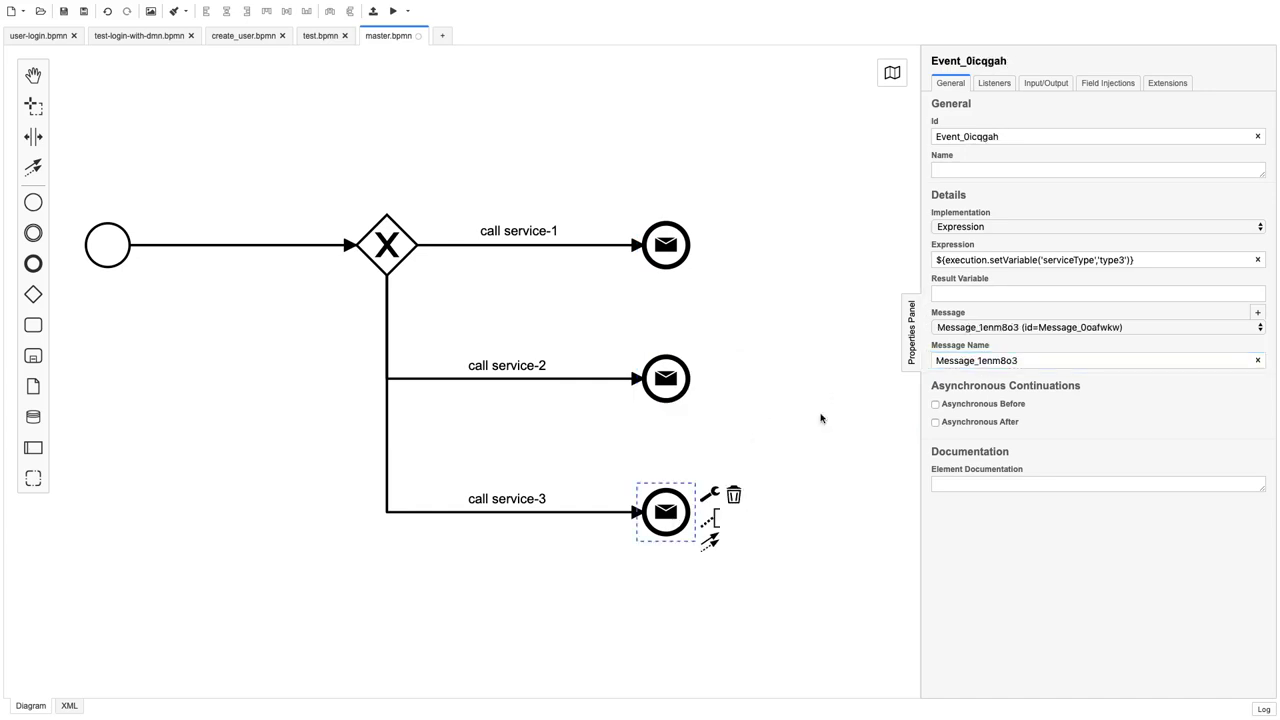
double_click(986, 362)
key("ctrl+v")
key("BackSpace")
type("2")
key("BackSpace")
type("3")
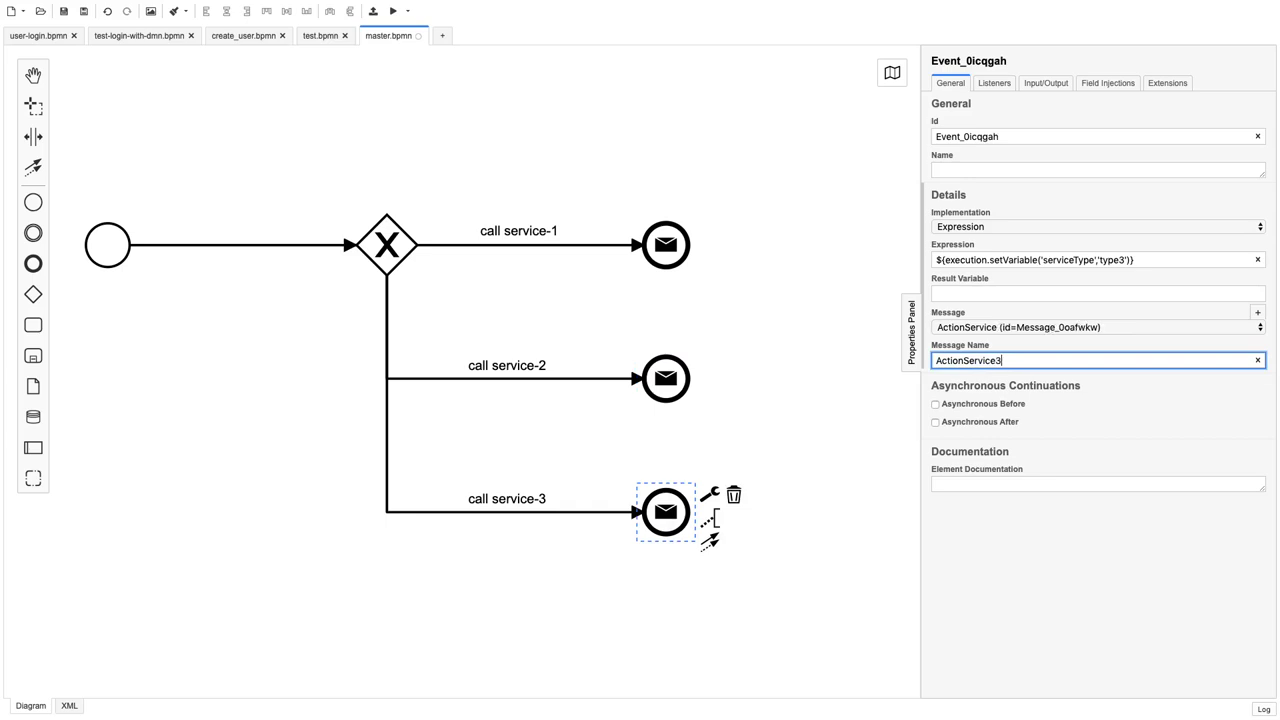
left_click(722, 457)
left_click(680, 391)
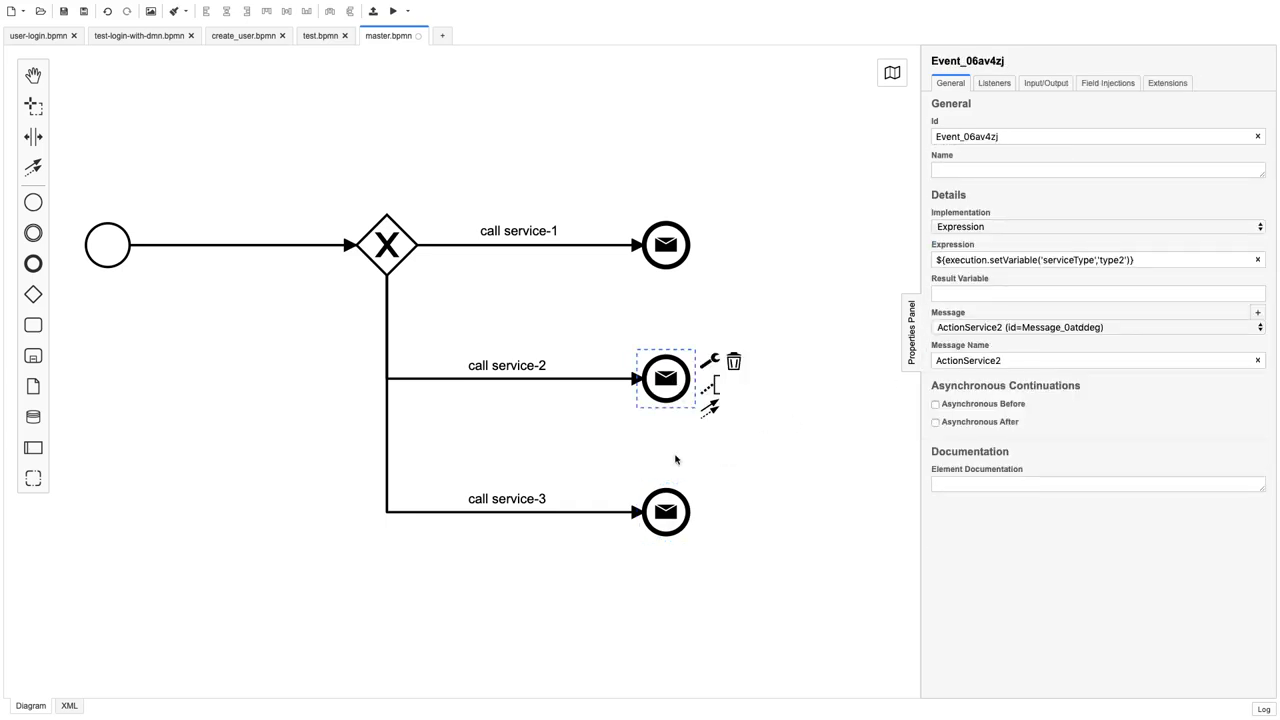
left_click(670, 512)
left_click(675, 394)
Name the upper message end event "calling action Service-1" and copy that name.
left_click(668, 252)
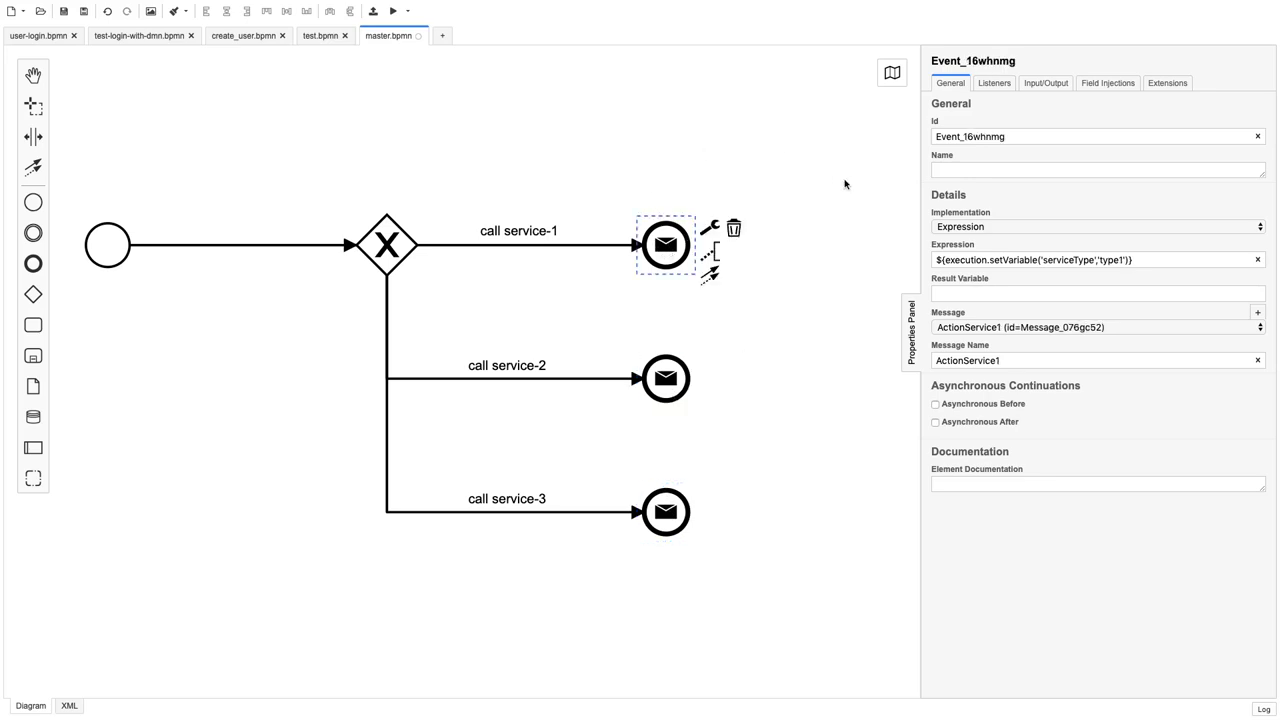
left_click(962, 167)
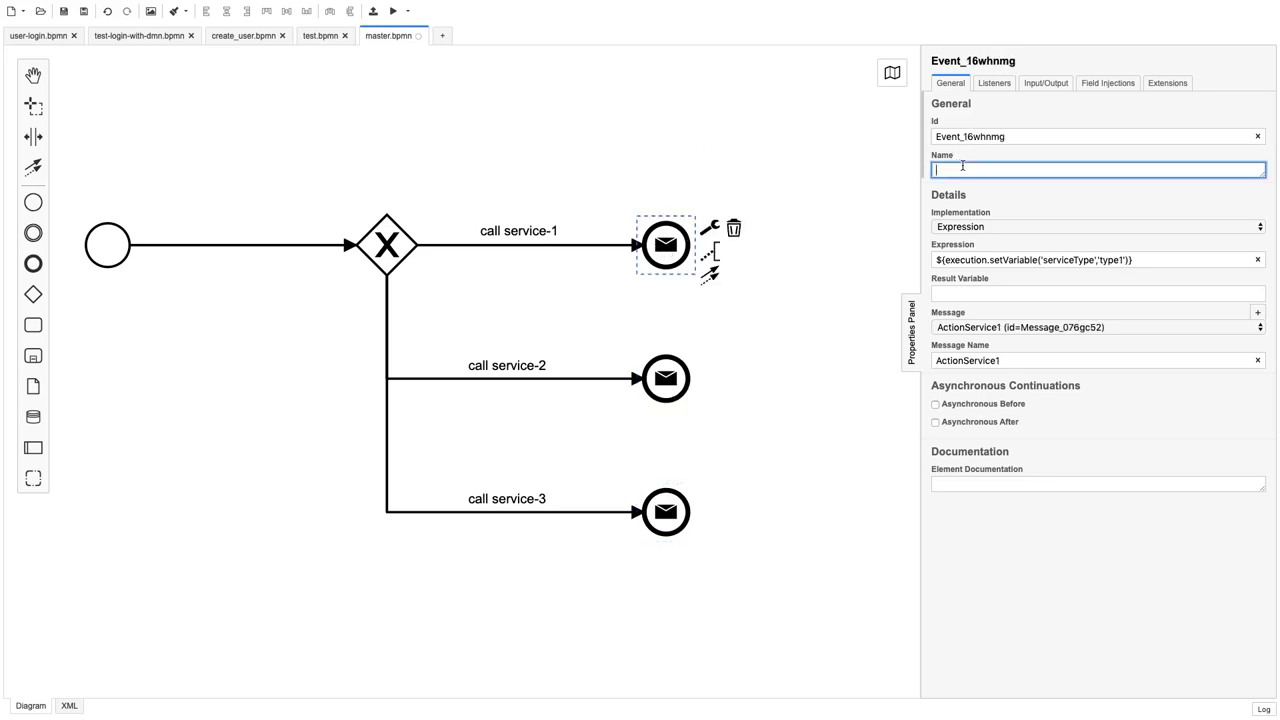
type("call ing action Service-1")
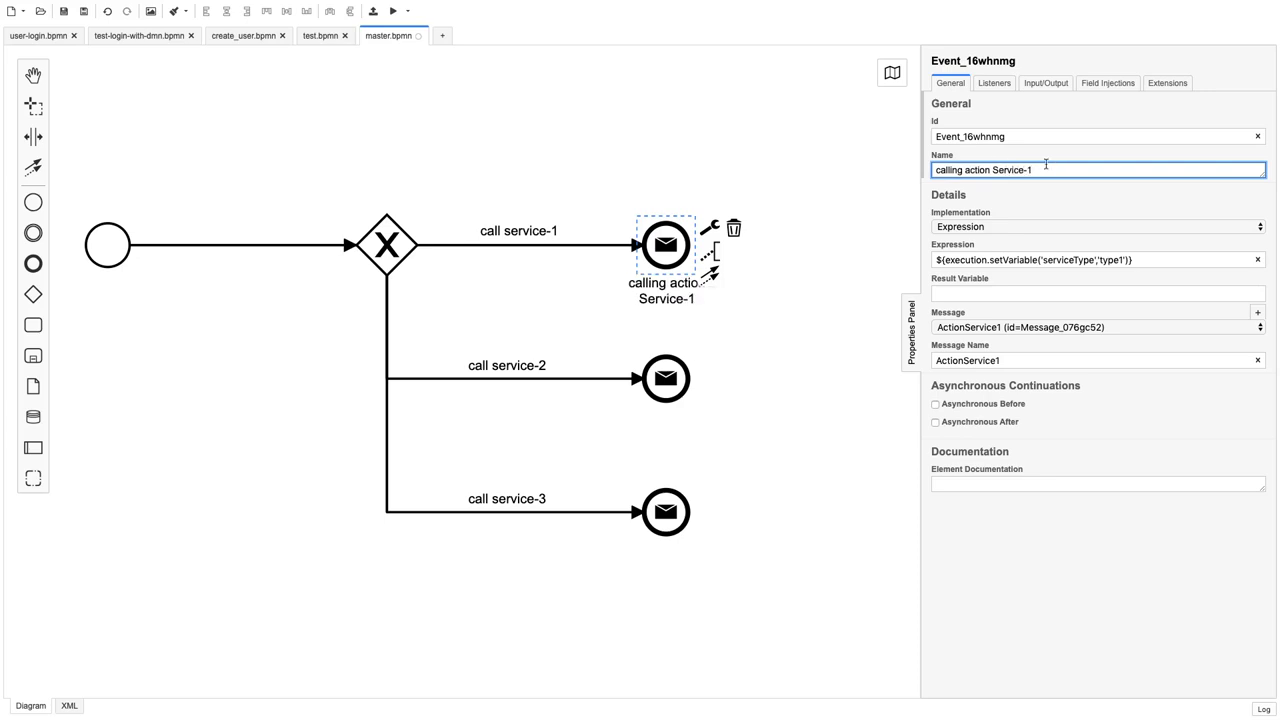
left_click_drag(1046, 164, 940, 165)
key("ctrl+c")
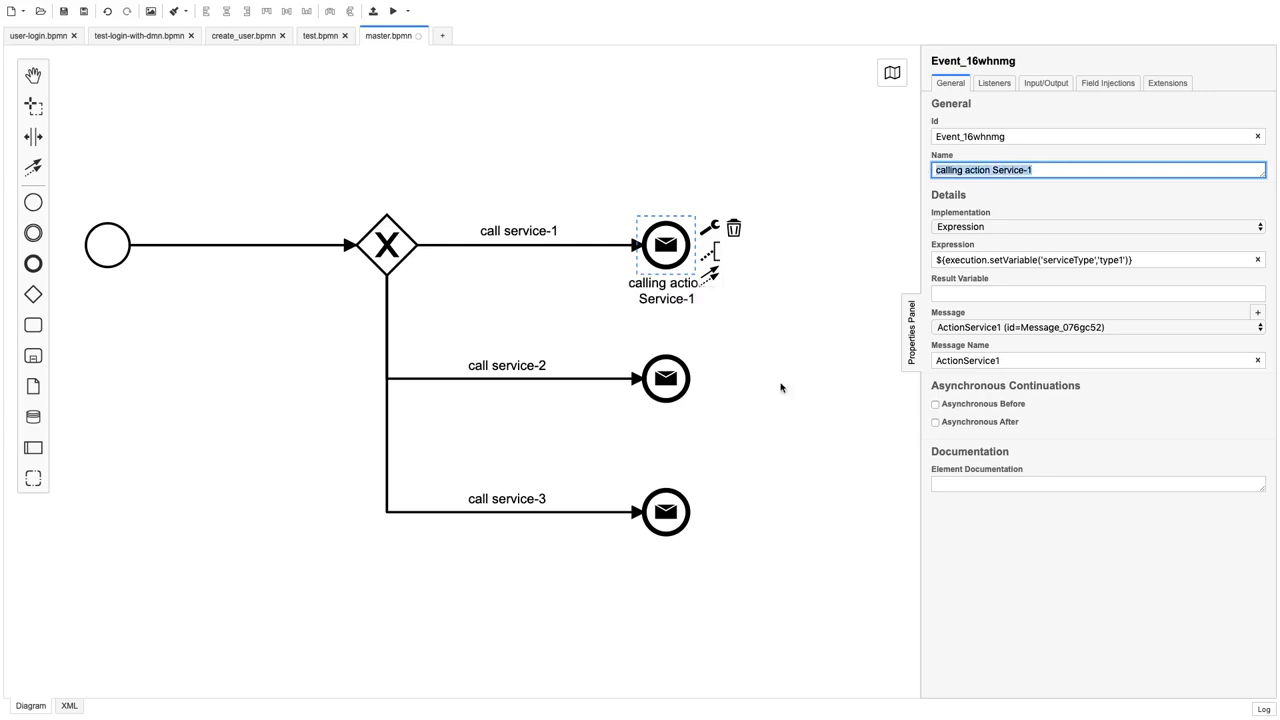
Name the middle message end event "calling action Service-2" by reusing the copied name.
left_click(666, 395)
left_click(963, 169)
key("ctrl+v")
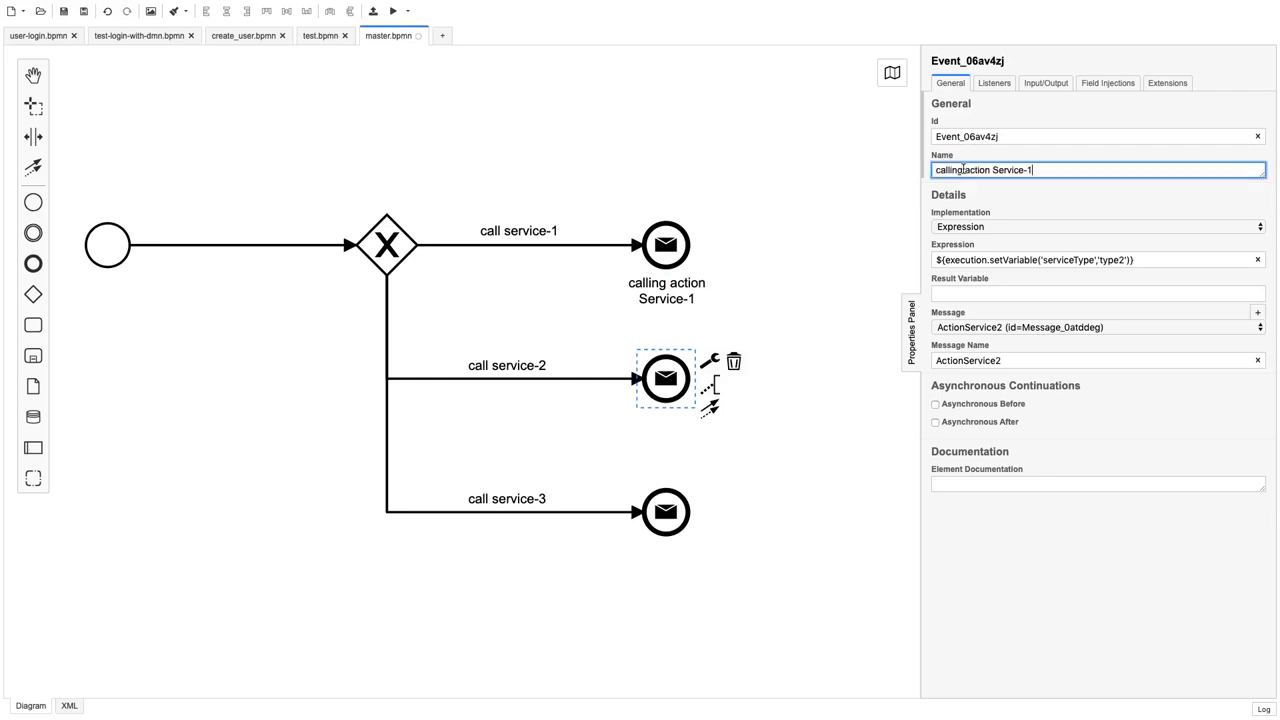
key("BackSpace")
type("2")
Name the lowest message end event "calling action Service-3" by reusing the copied name.
left_click(660, 517)
left_click(963, 169)
key("ctrl+v")
key("BackSpace")
type("3")
left_click(757, 452)
Review the end events' expressions and message names and the condition of the call service-1 flow.
left_click(667, 507)
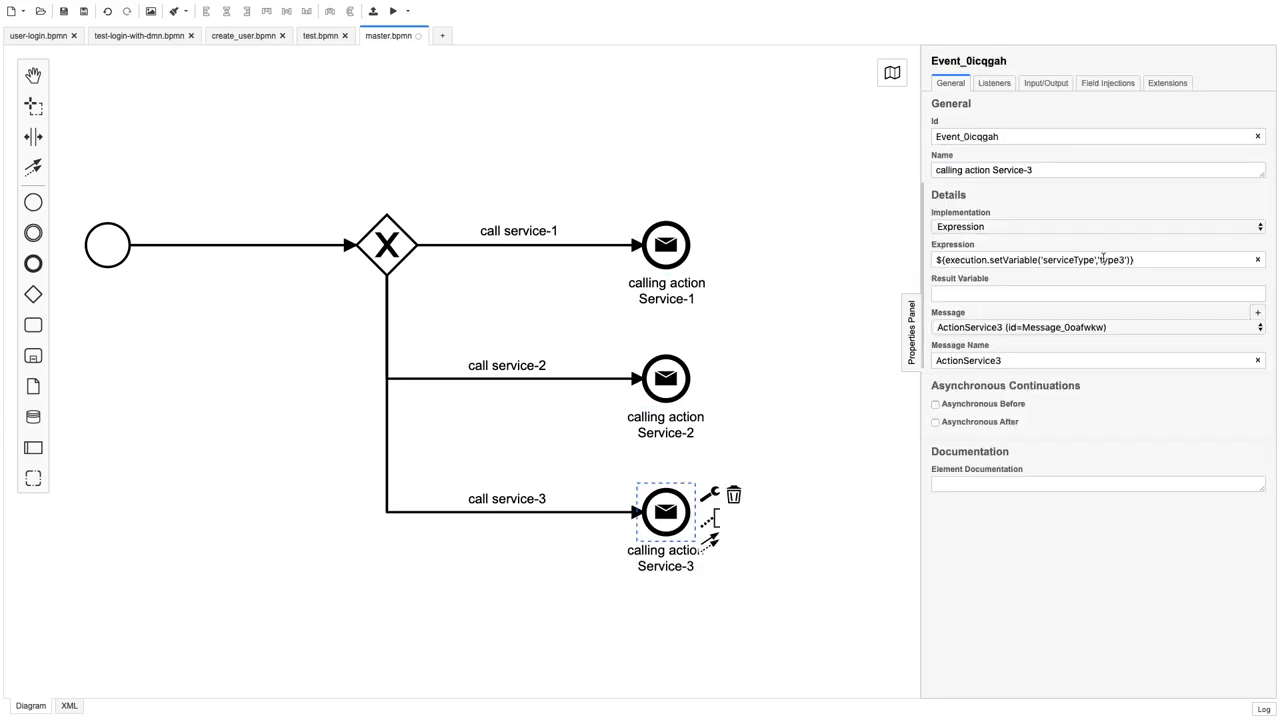
left_click(828, 336)
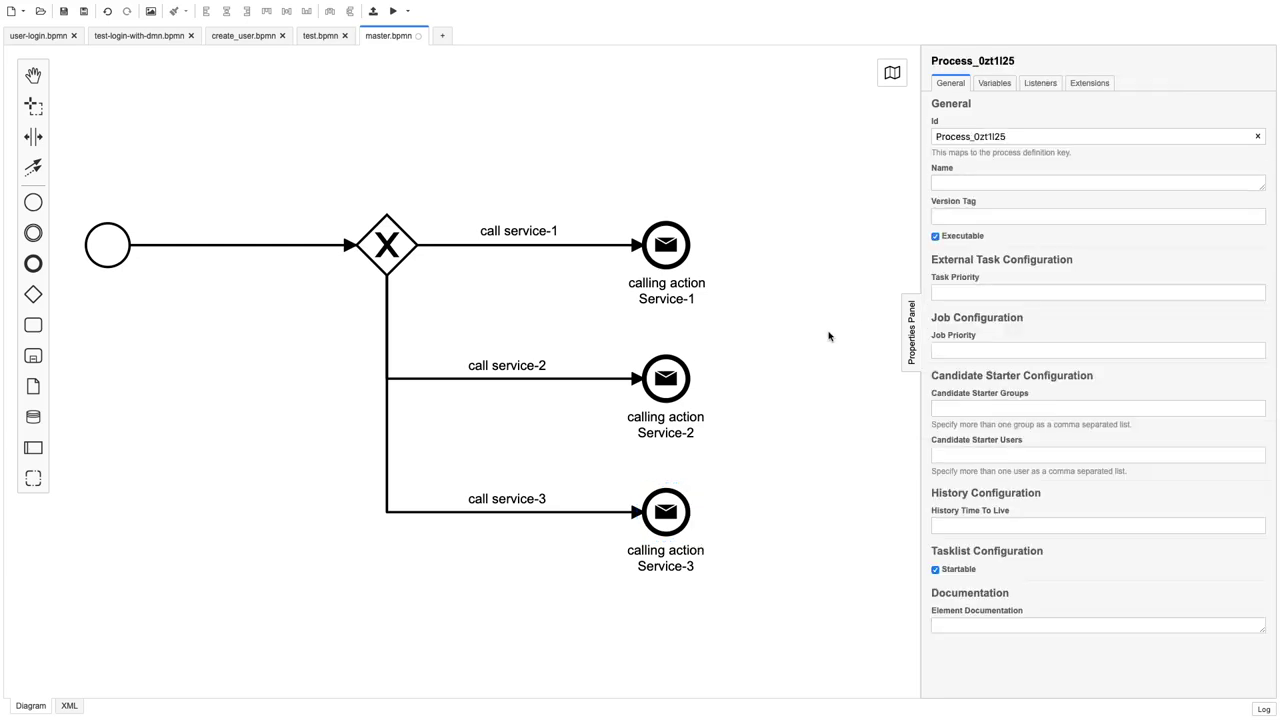
left_click(678, 258)
left_click(475, 253)
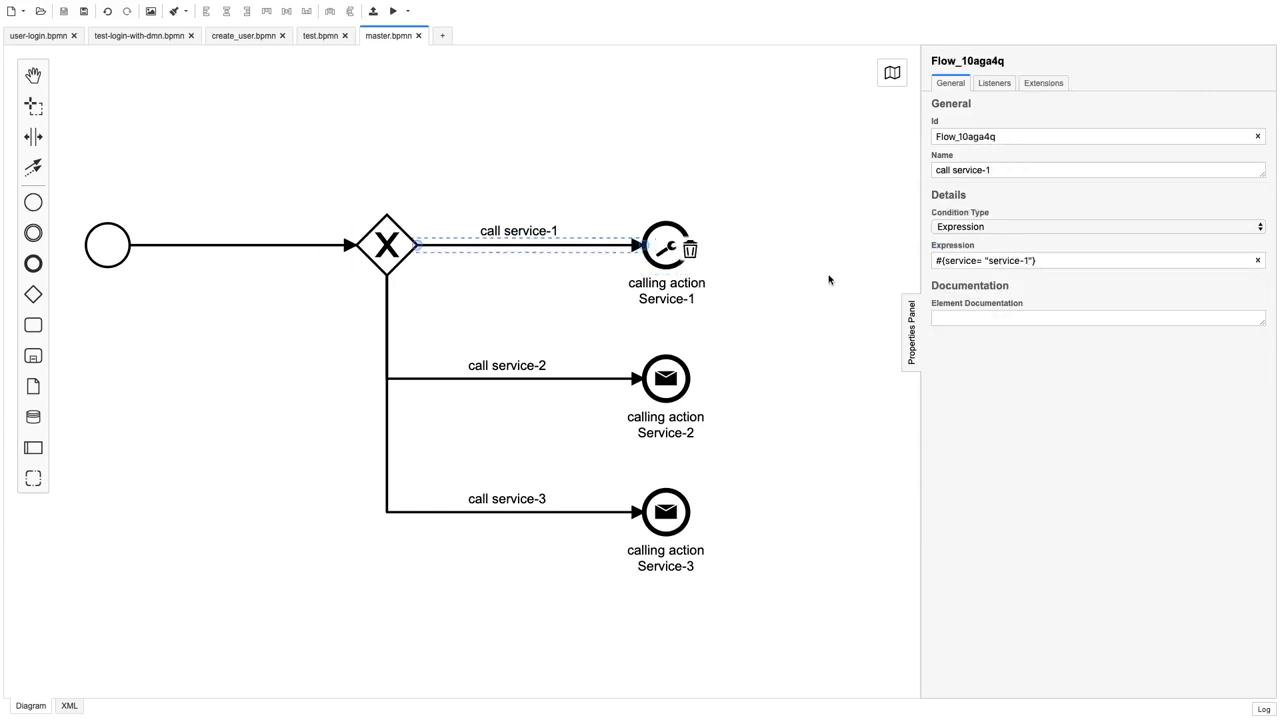
left_click(665, 240)
left_click(1013, 361)
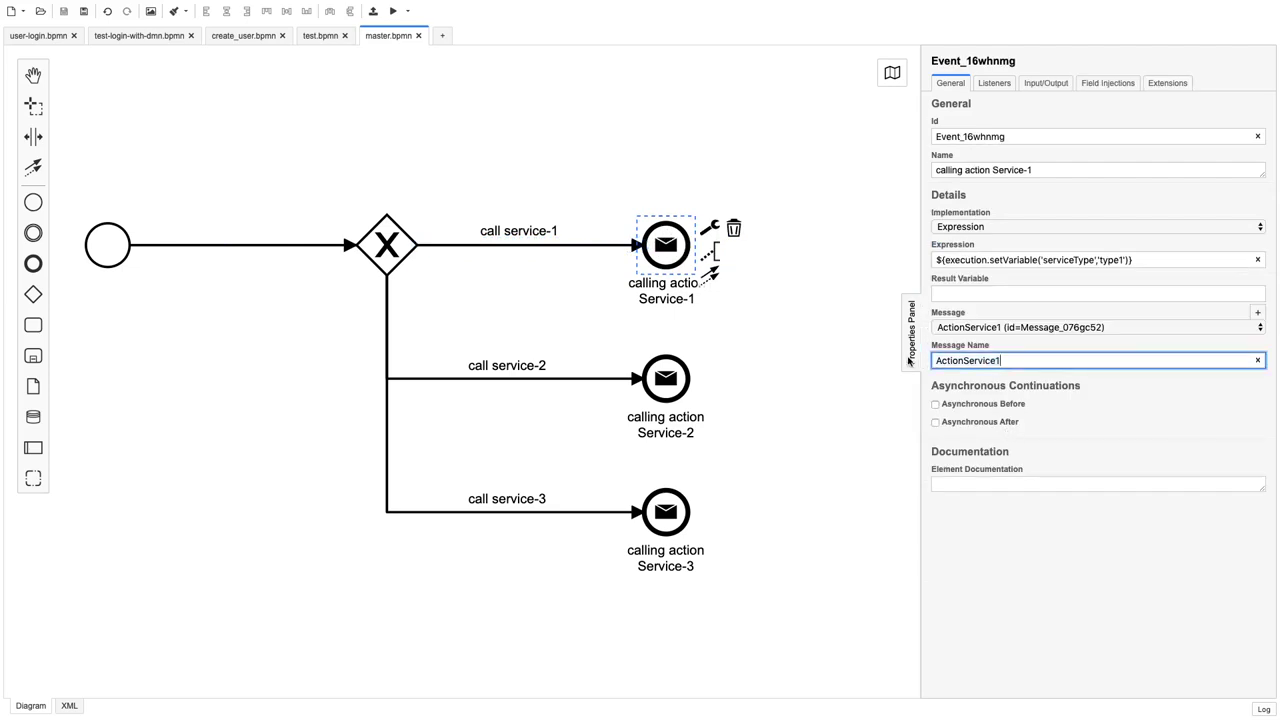
double_click(974, 358)
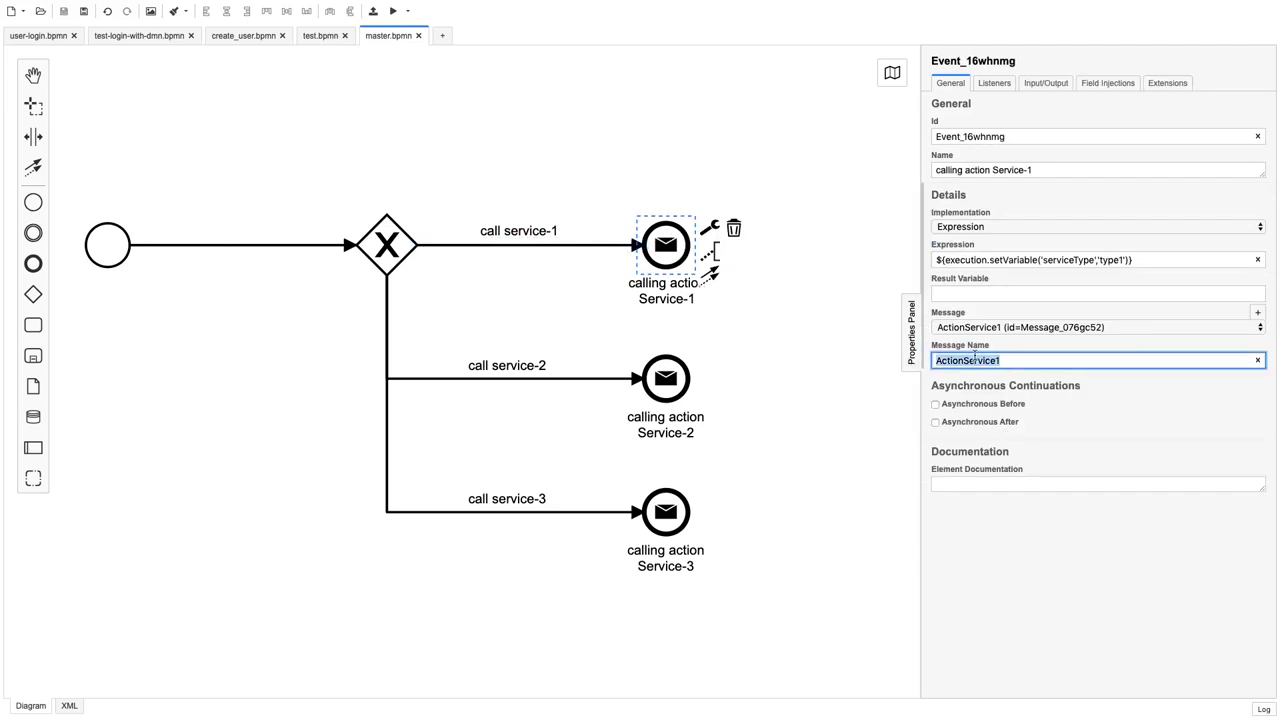
left_click(812, 336)
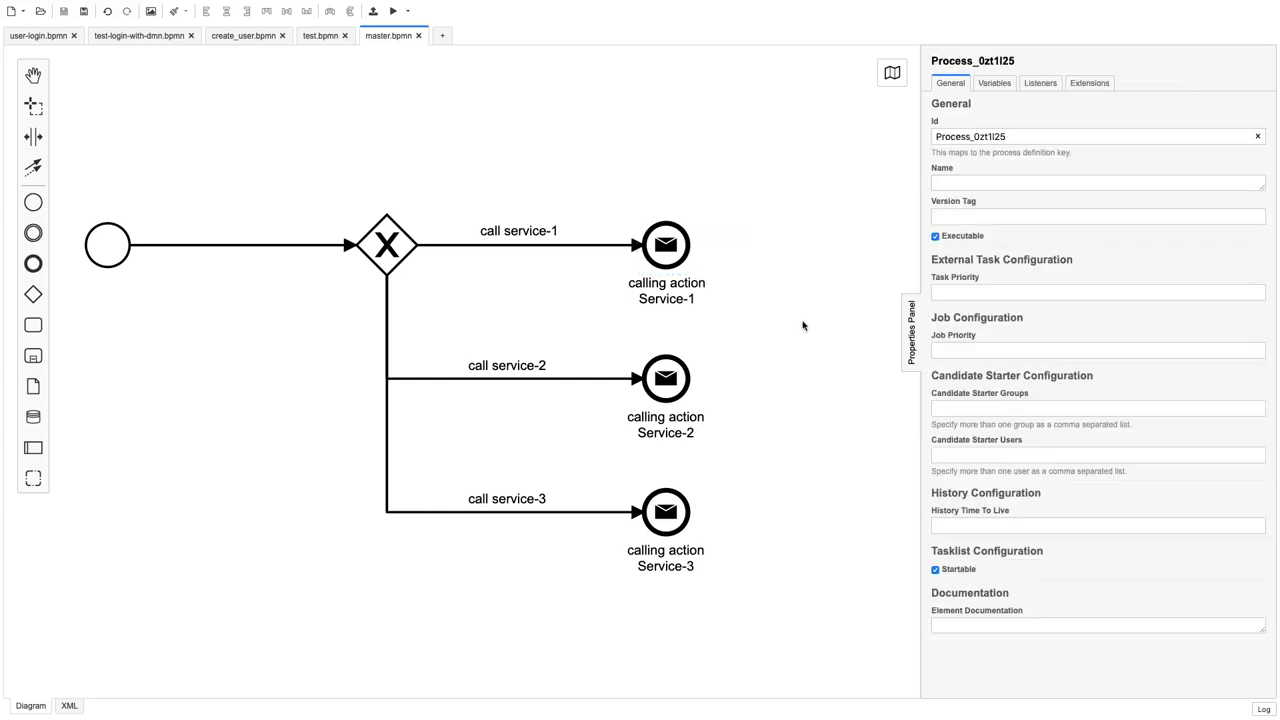
Create a new BPMN diagram, reposition its start event and change it to a Message Start Event.
left_click(29, 30)
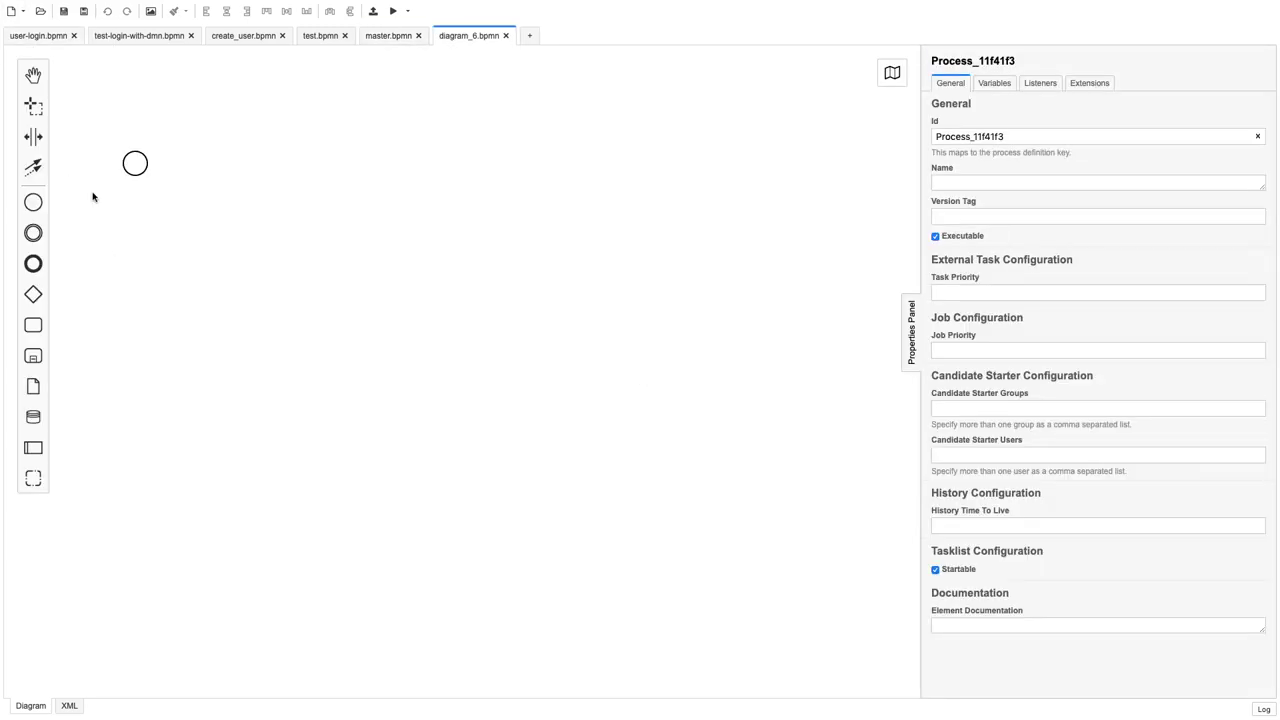
left_click_drag(136, 178, 164, 233)
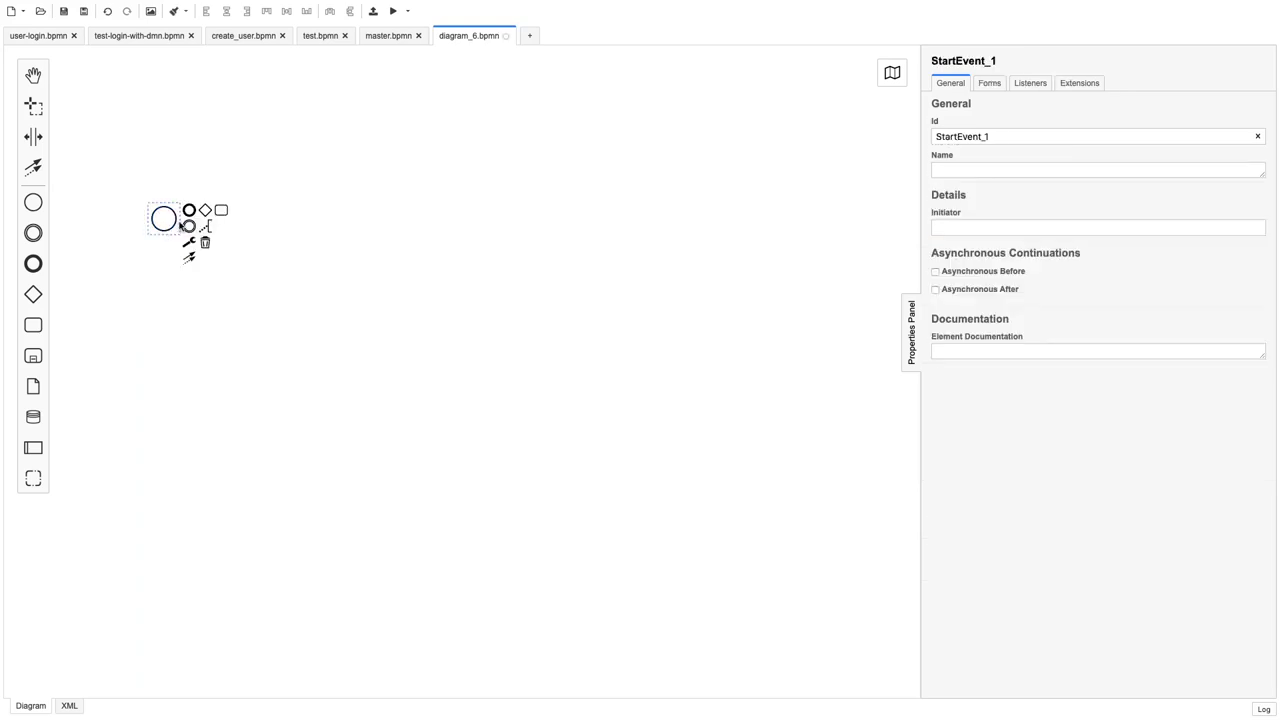
left_click(189, 243)
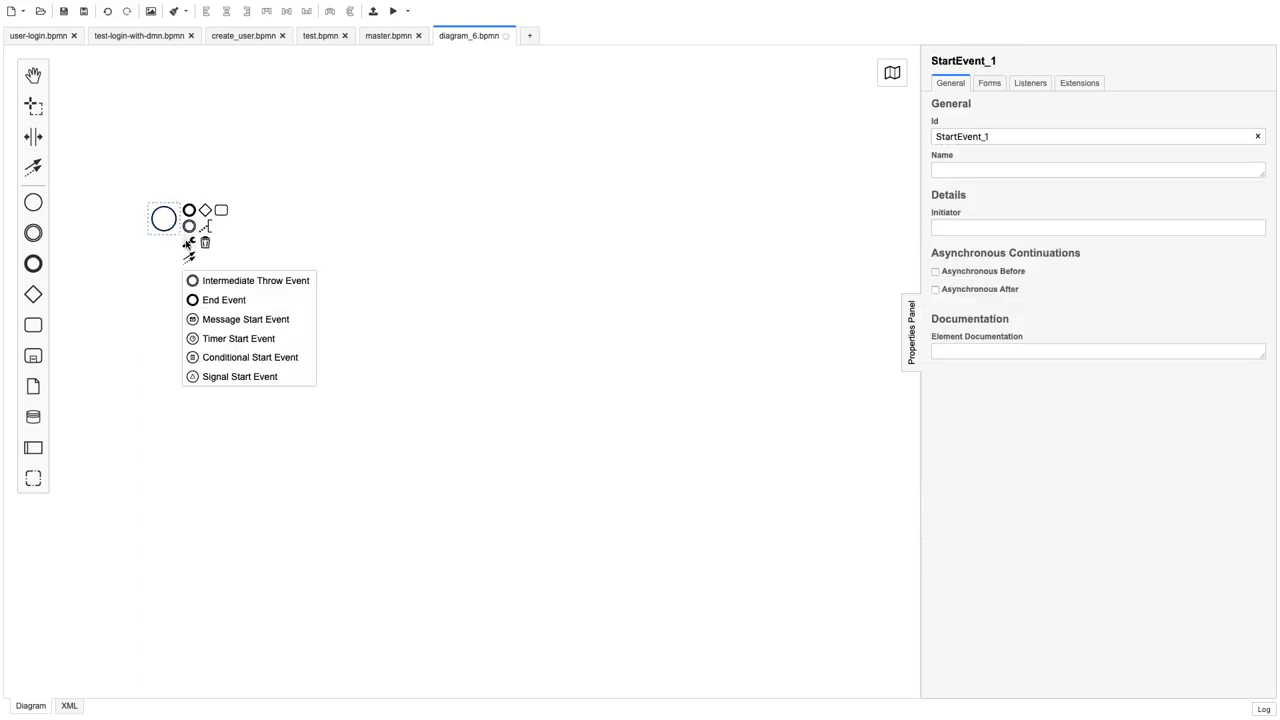
left_click(245, 319)
left_click(276, 238)
left_click(164, 226)
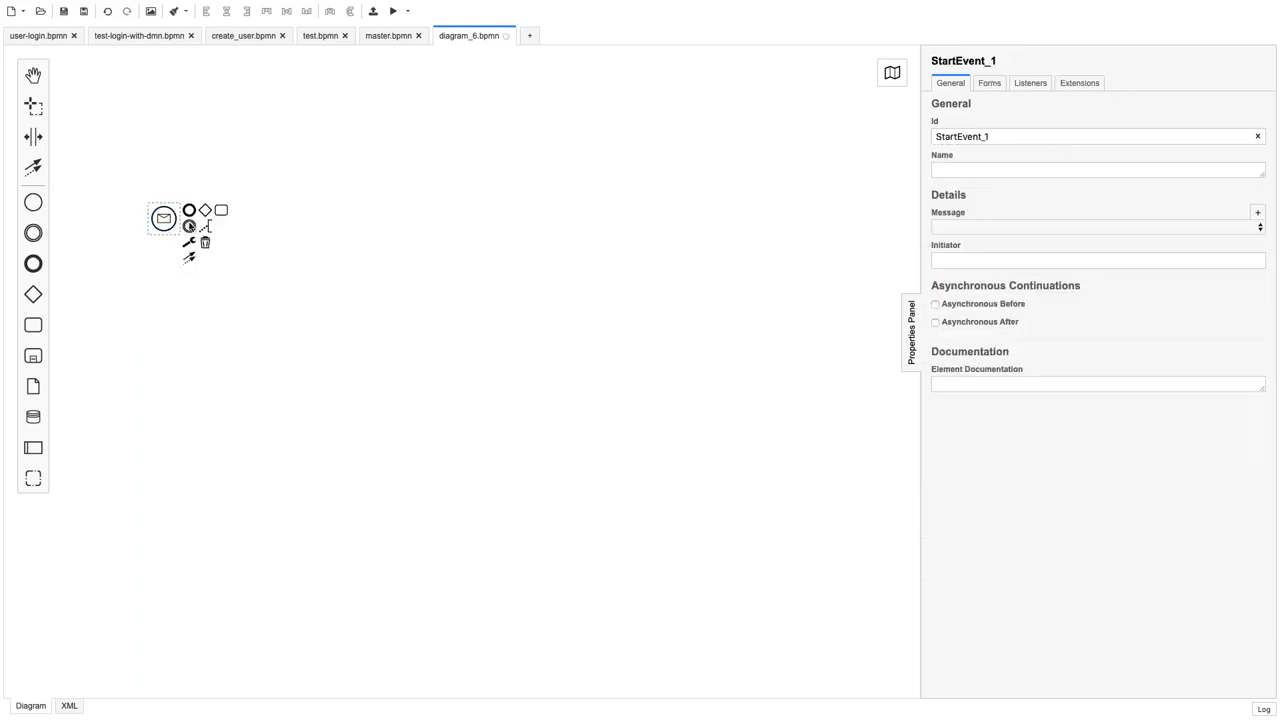
Append an exclusive gateway after the message start event, followed by a User Task named "User Task".
left_click(206, 212)
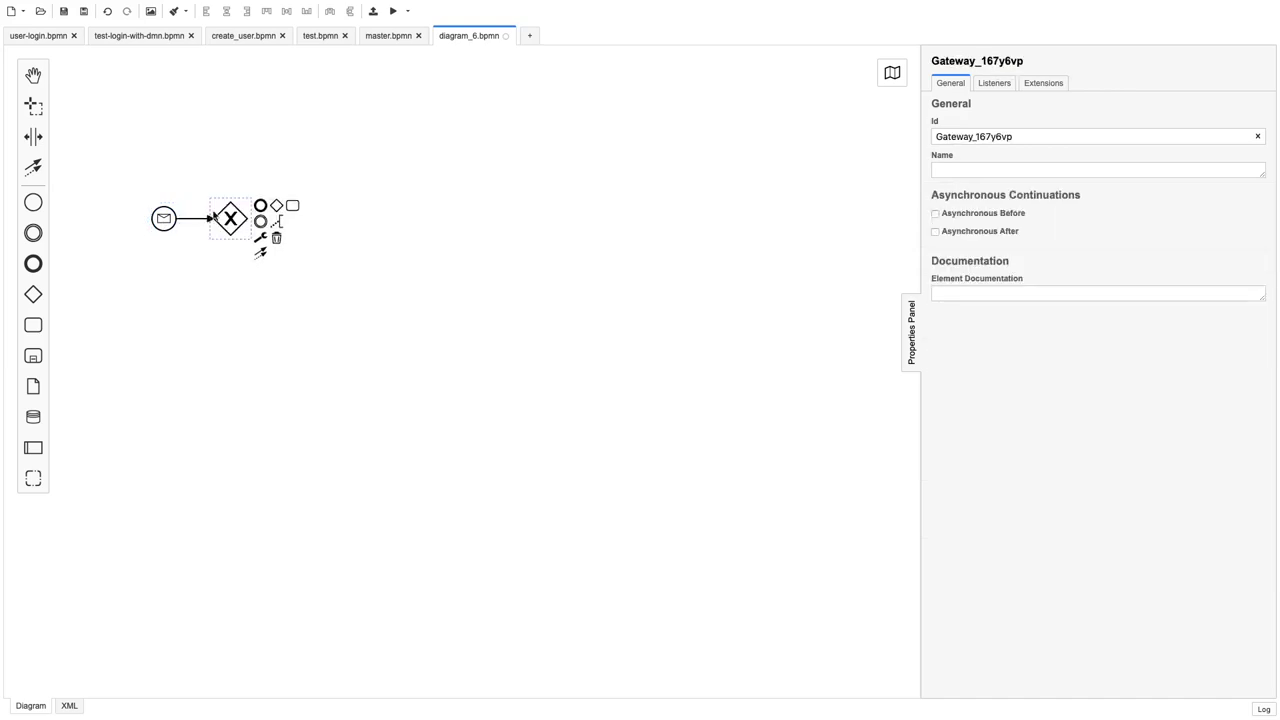
left_click(293, 206)
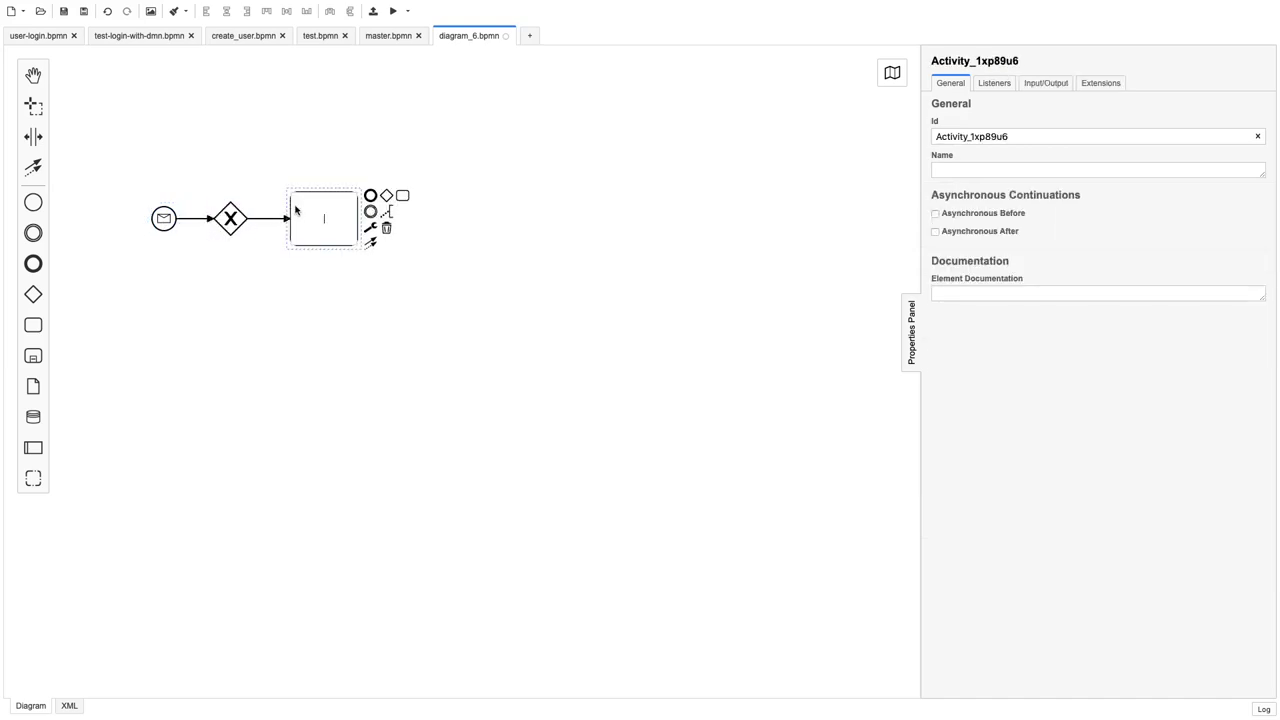
left_click(371, 228)
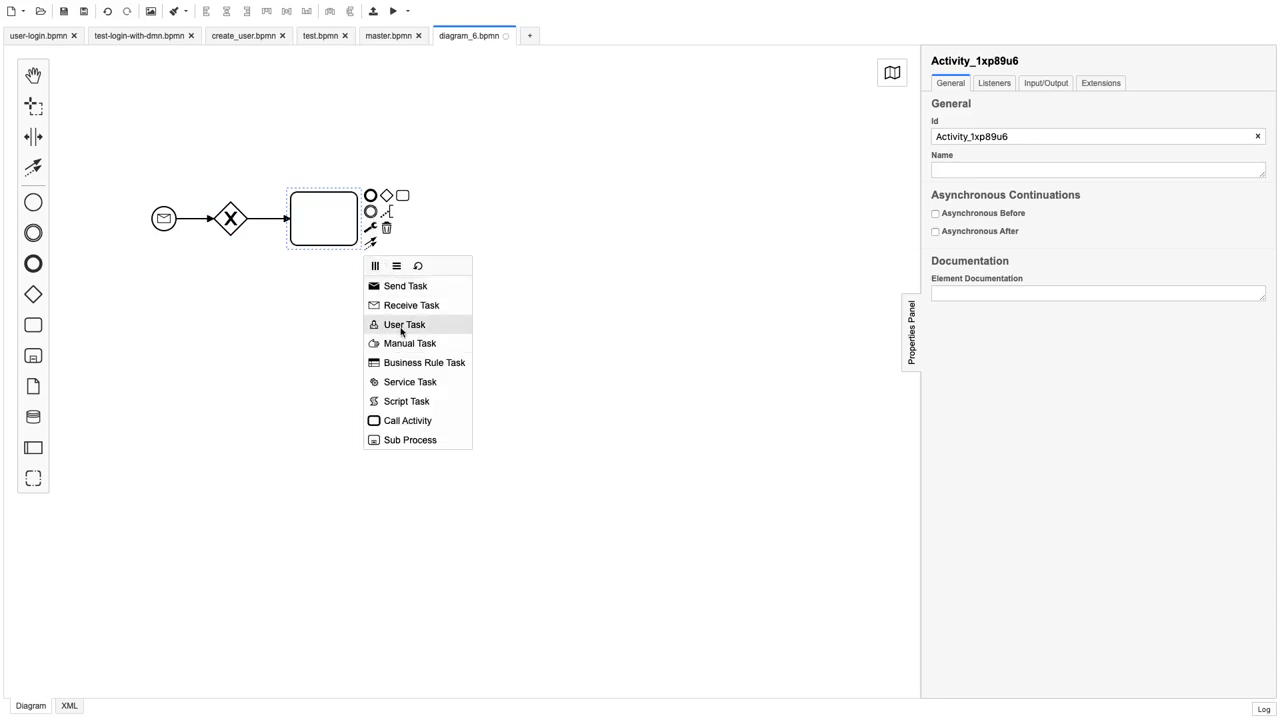
left_click(400, 325)
double_click(332, 231)
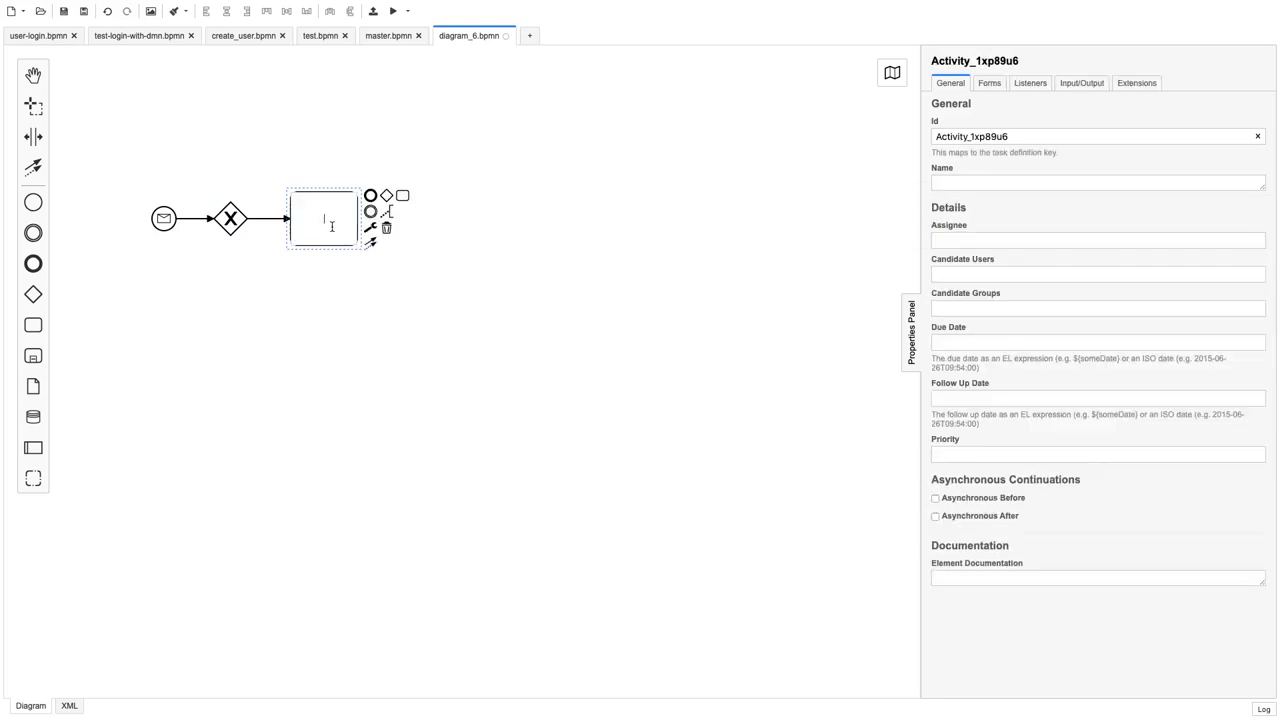
type("User Task")
left_click(477, 268)
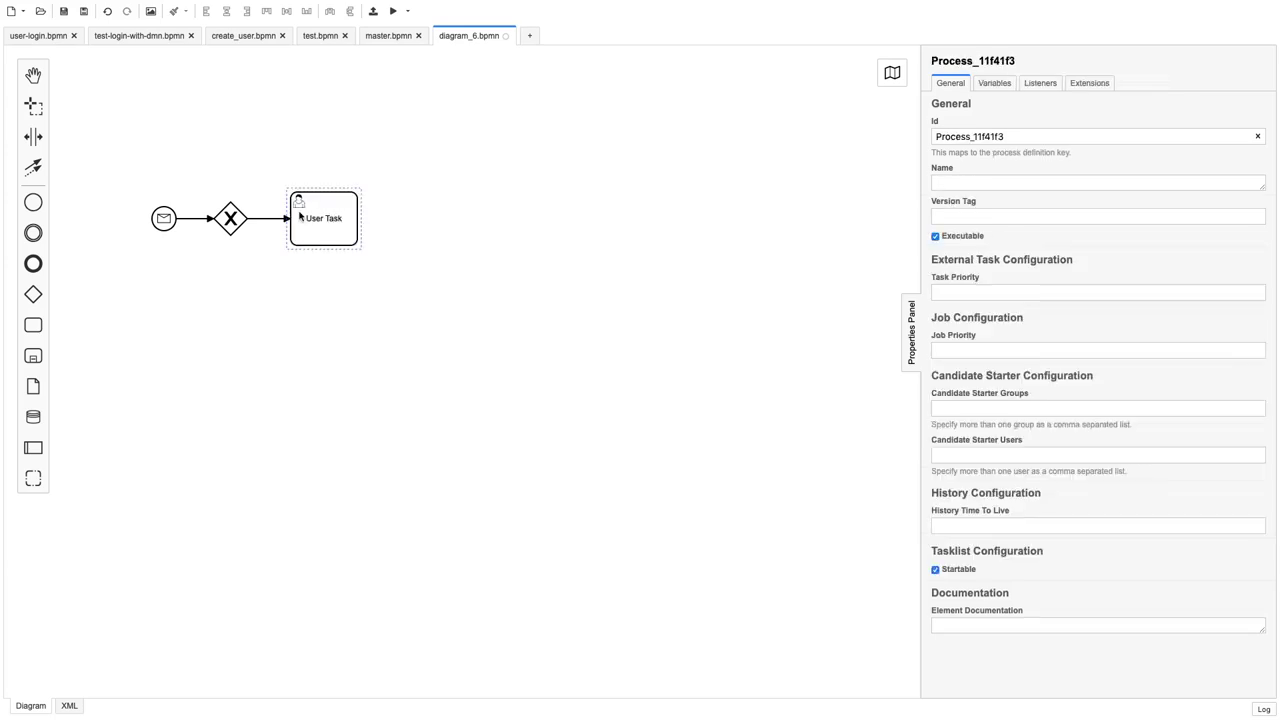
Append an end event after the user task and space the gateway, task and end event farther apart along the flow.
left_click(340, 222)
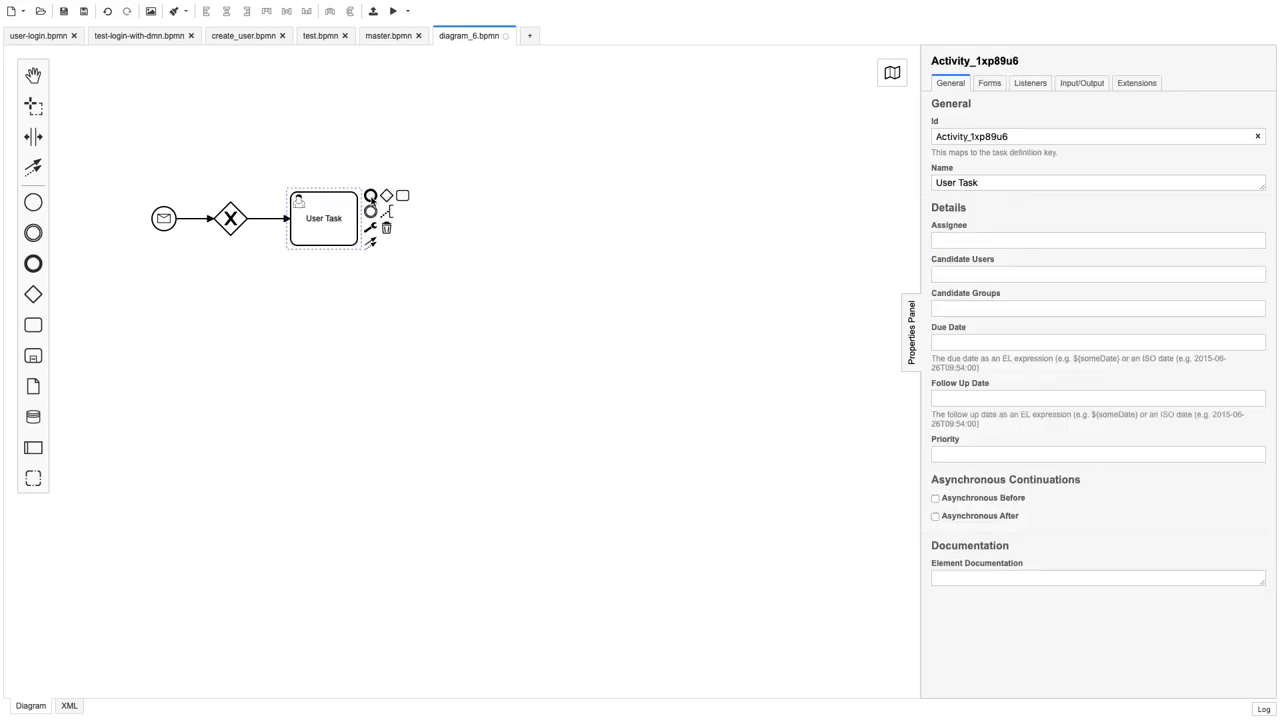
left_click(371, 196)
left_click_drag(420, 222, 672, 220)
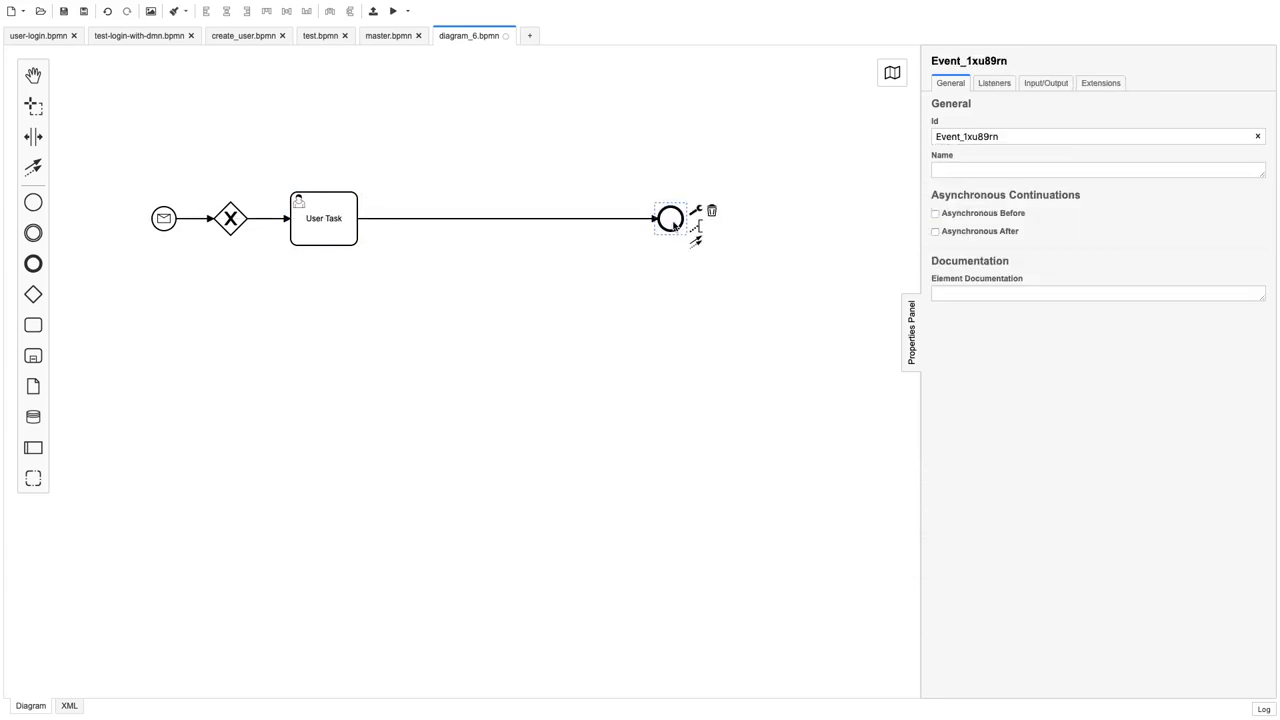
left_click_drag(323, 220, 478, 220)
left_click_drag(230, 218, 317, 218)
left_click(320, 283)
left_click(319, 222)
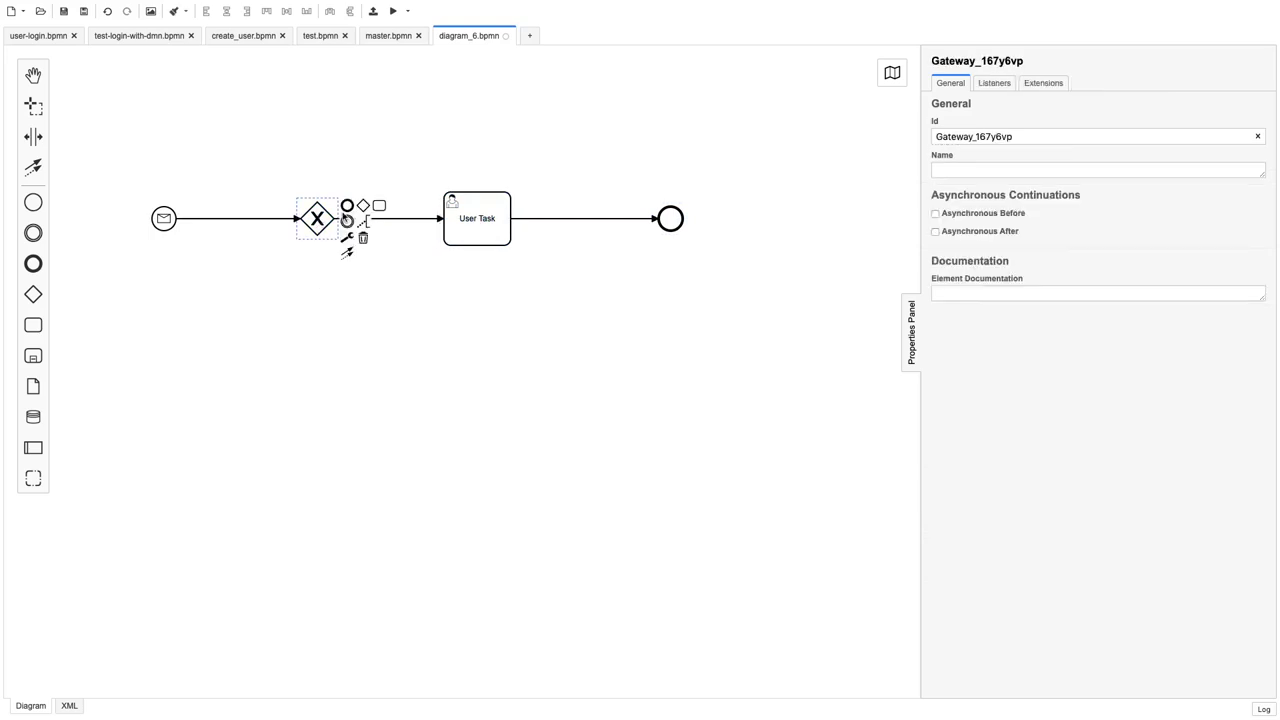
Append a second task named "User Task-2" from the exclusive gateway, followed by its own end event.
left_click(380, 206)
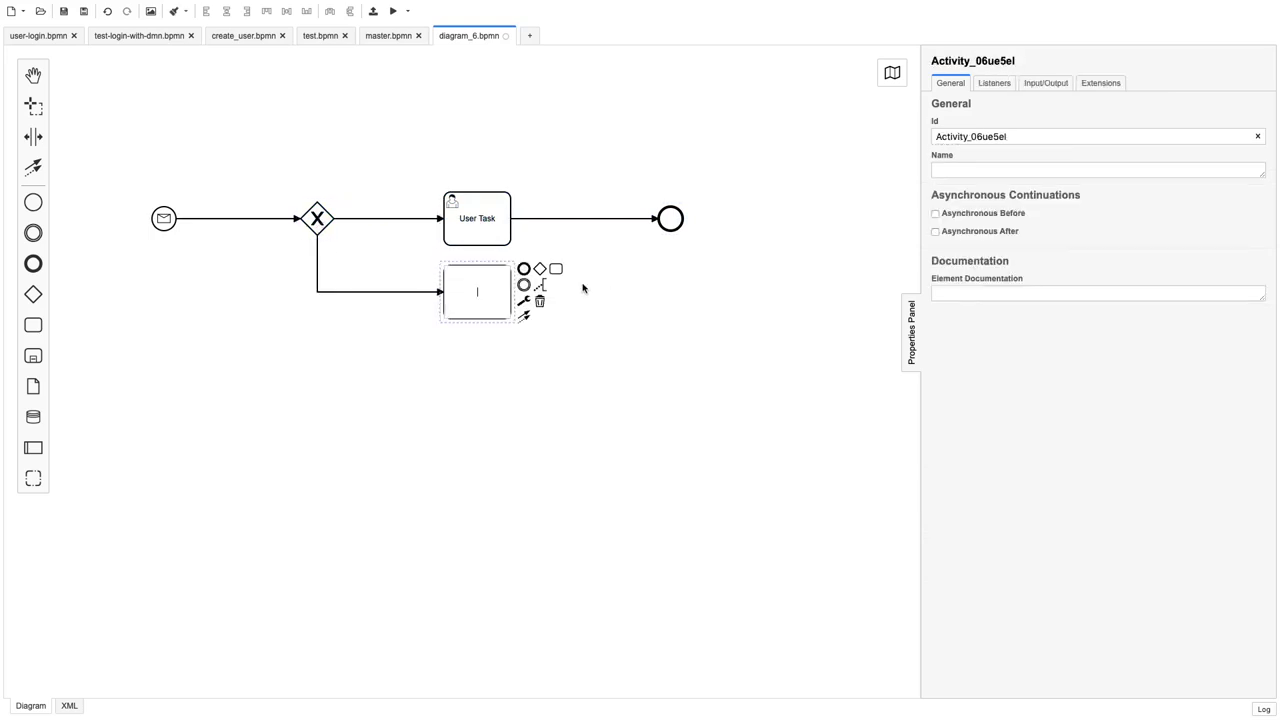
left_click(523, 269)
left_click(453, 303)
double_click(476, 291)
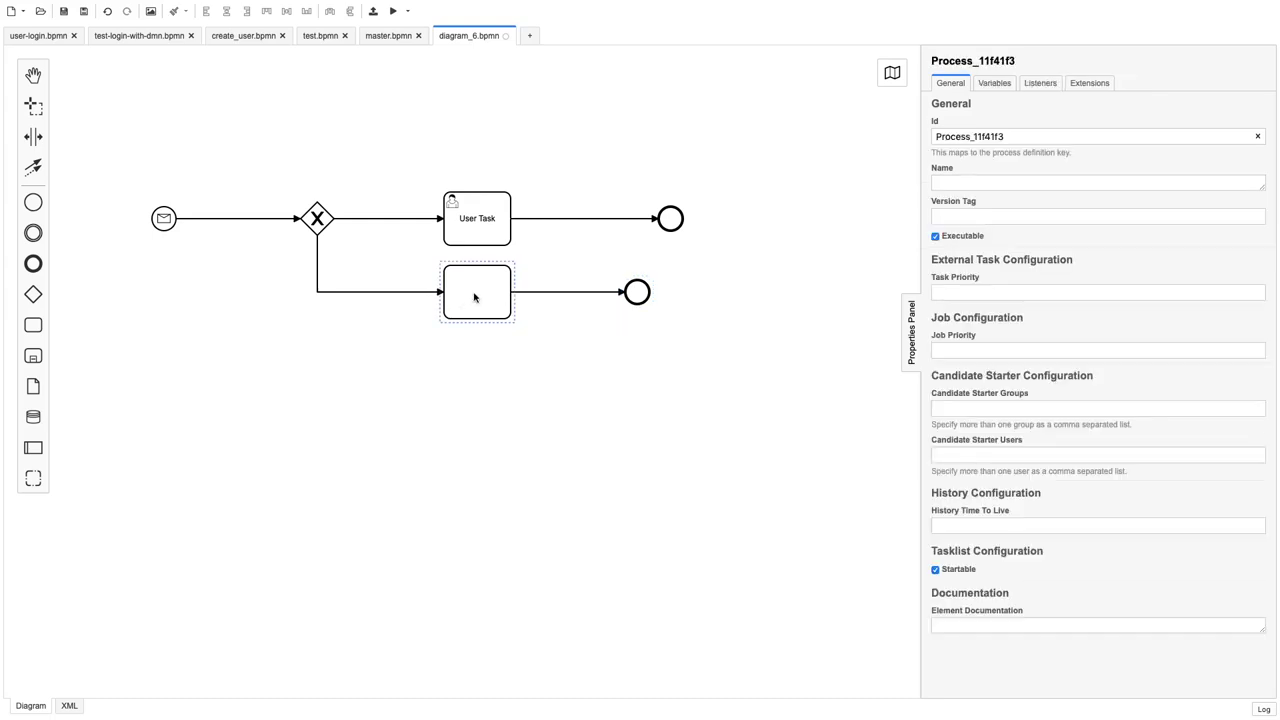
type("User Task-2")
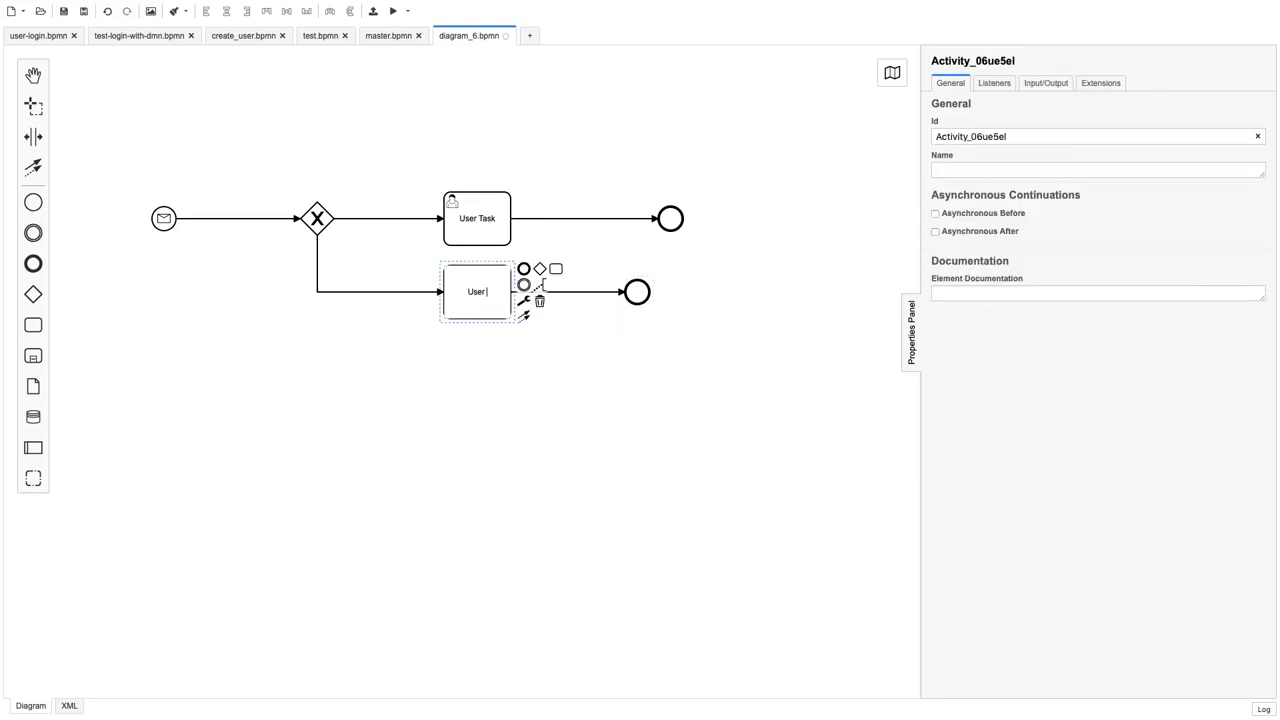
left_click(363, 218)
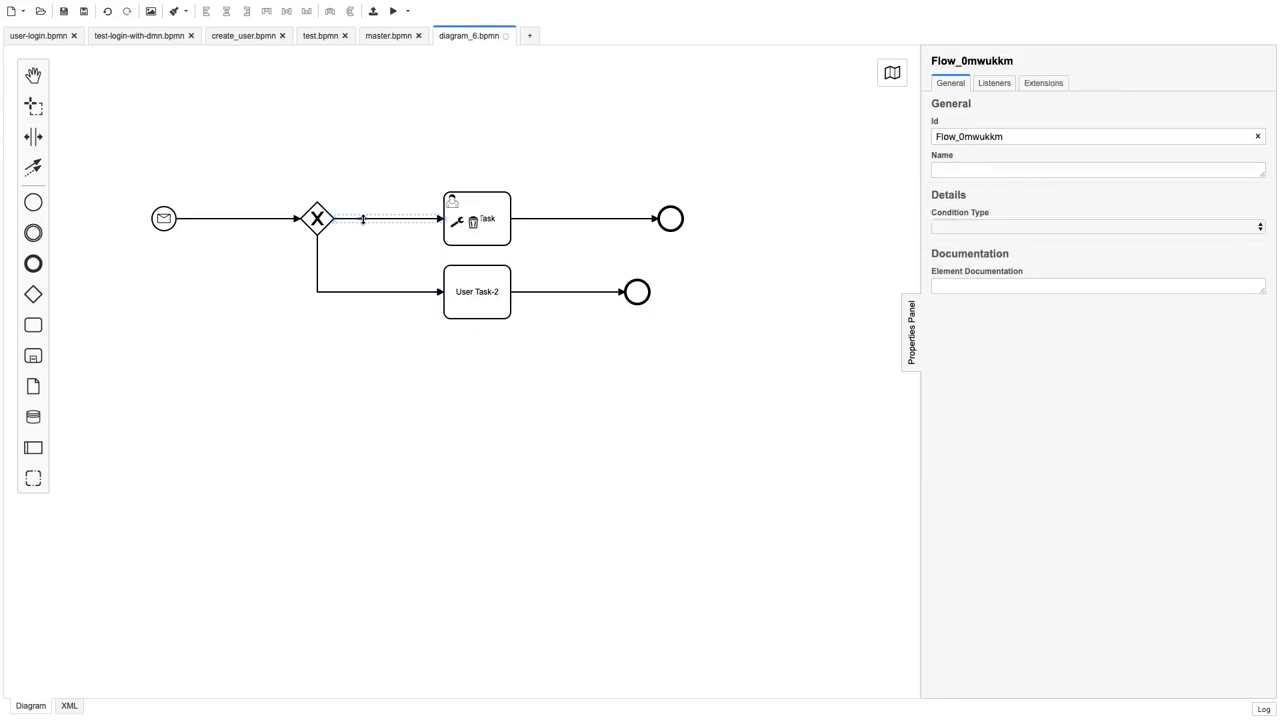
left_click(361, 292)
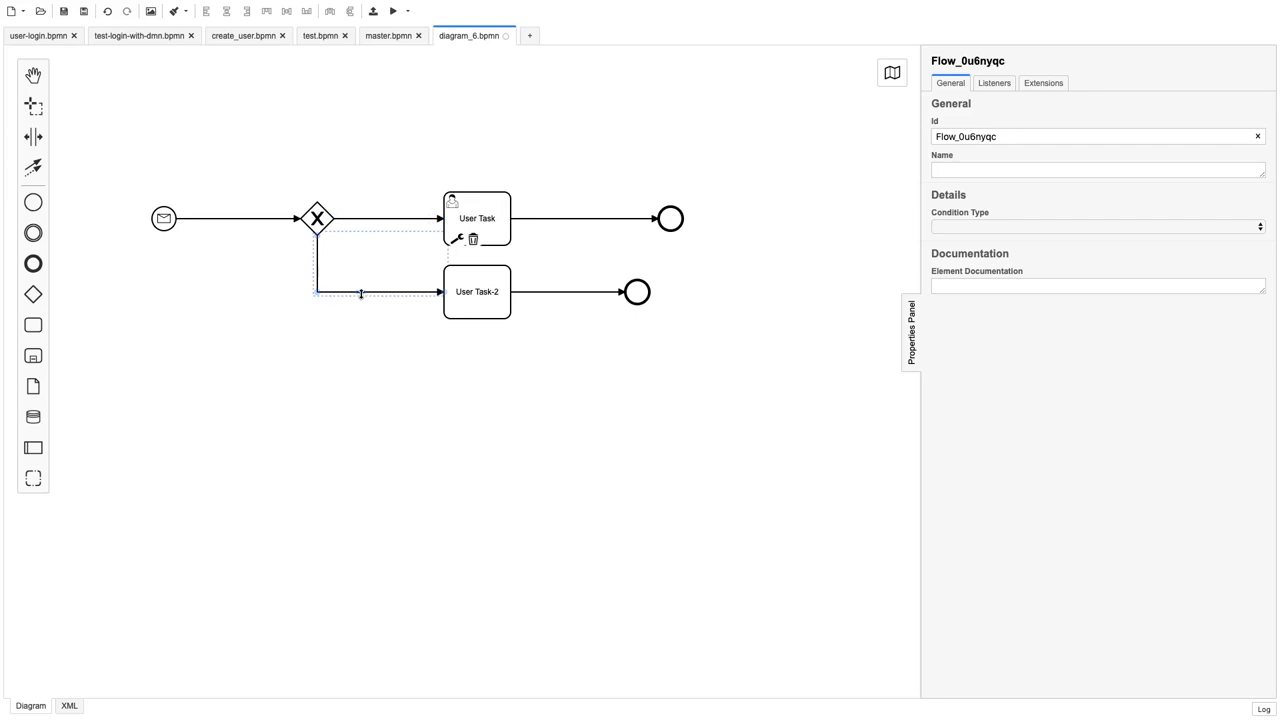
left_click(375, 178)
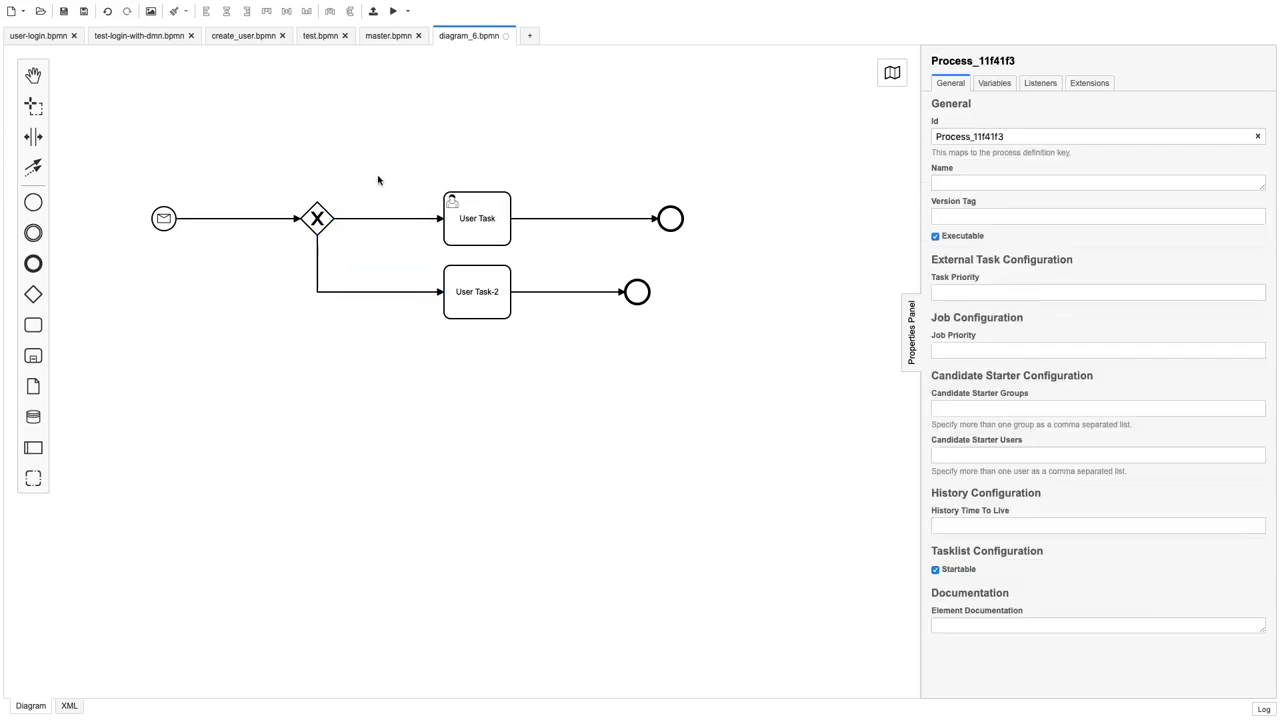
left_click(166, 224)
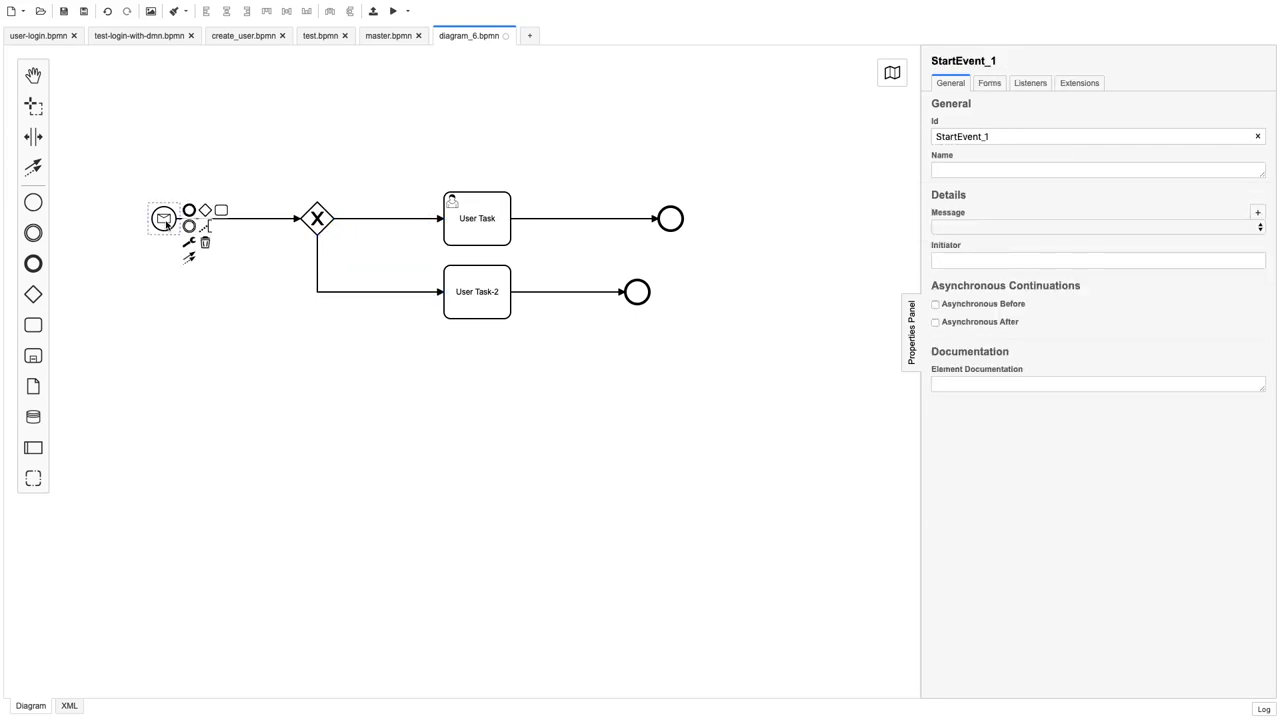
left_click(957, 227)
left_click(957, 227)
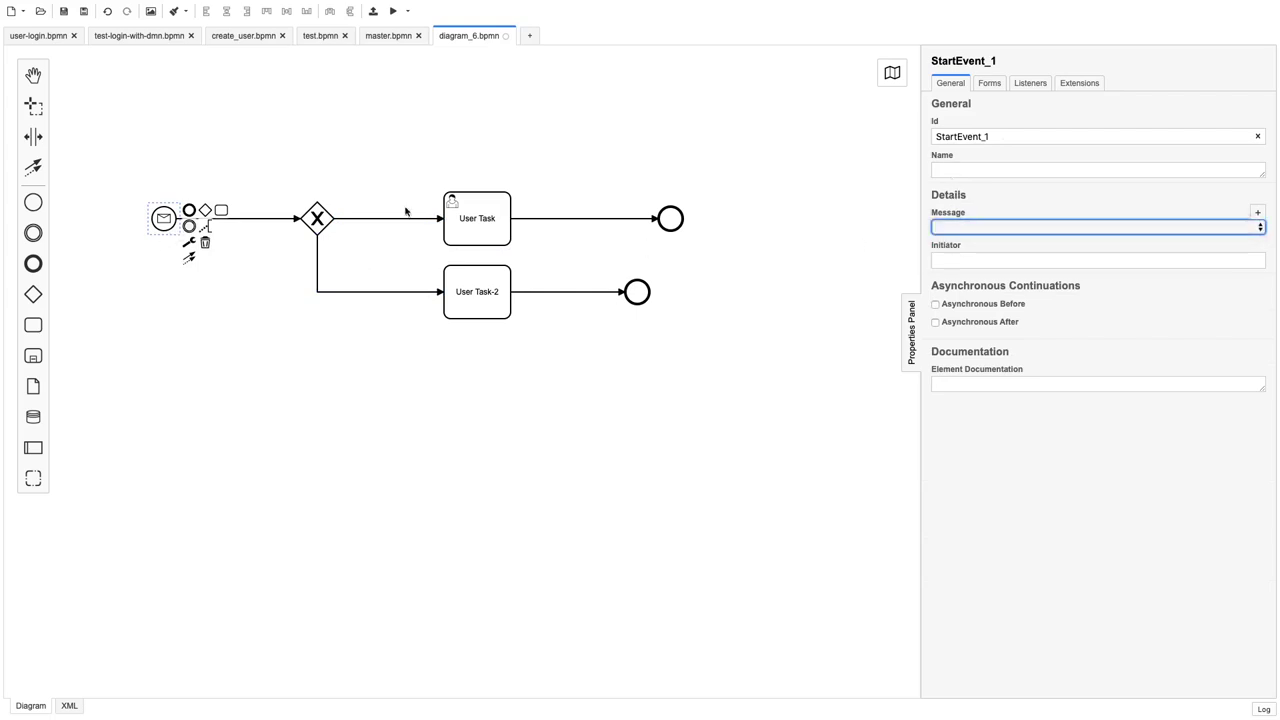
left_click(951, 226)
left_click(971, 196)
left_click(240, 194)
Set the message start event's initiator to ActionService1.
left_click(165, 220)
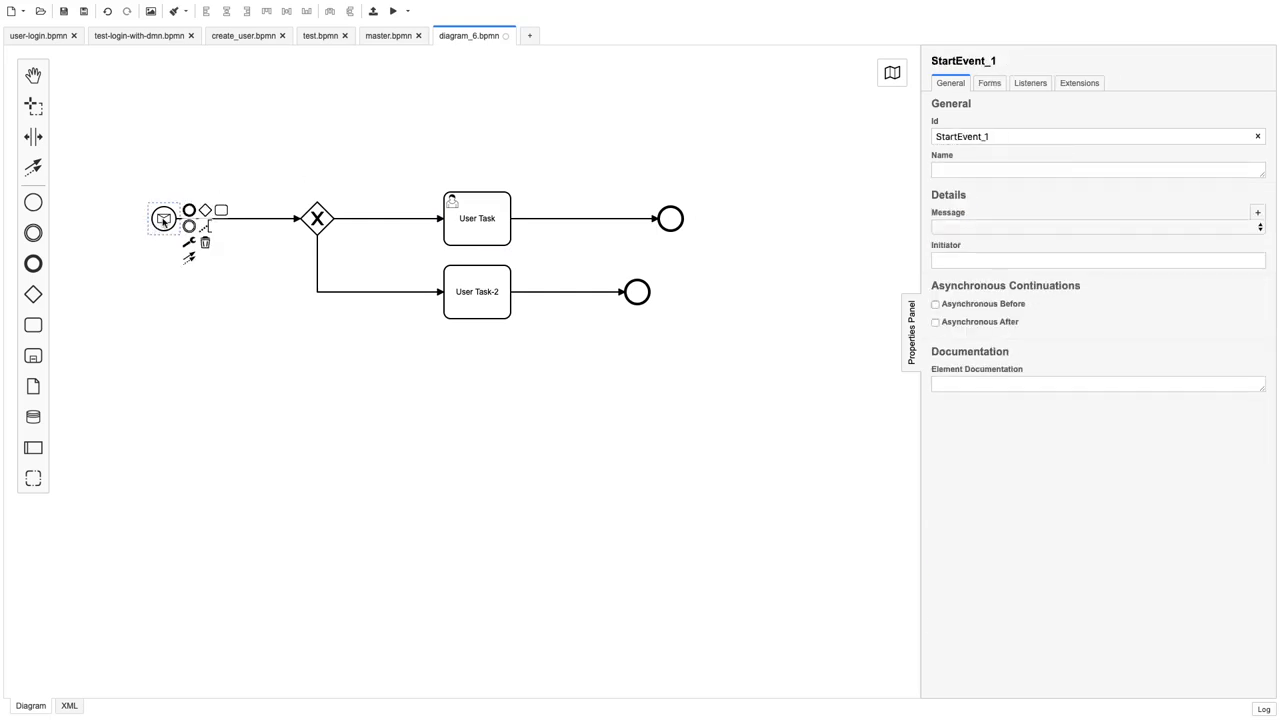
left_click(957, 256)
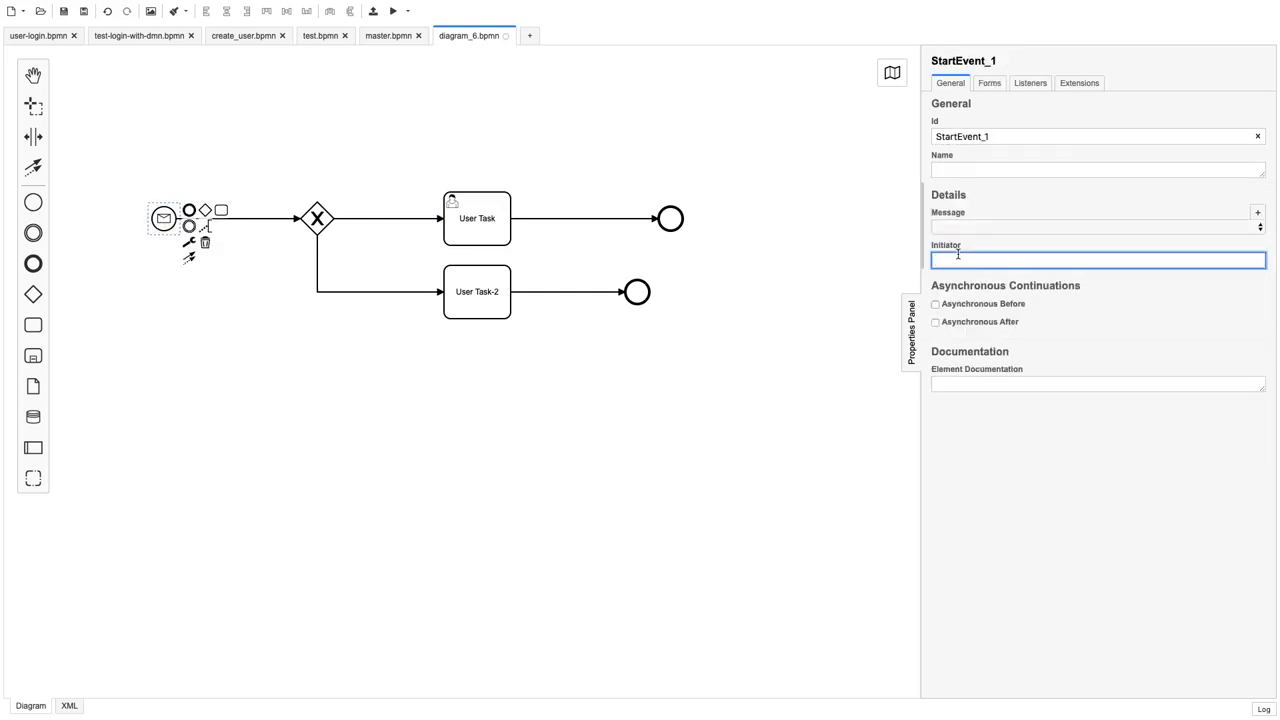
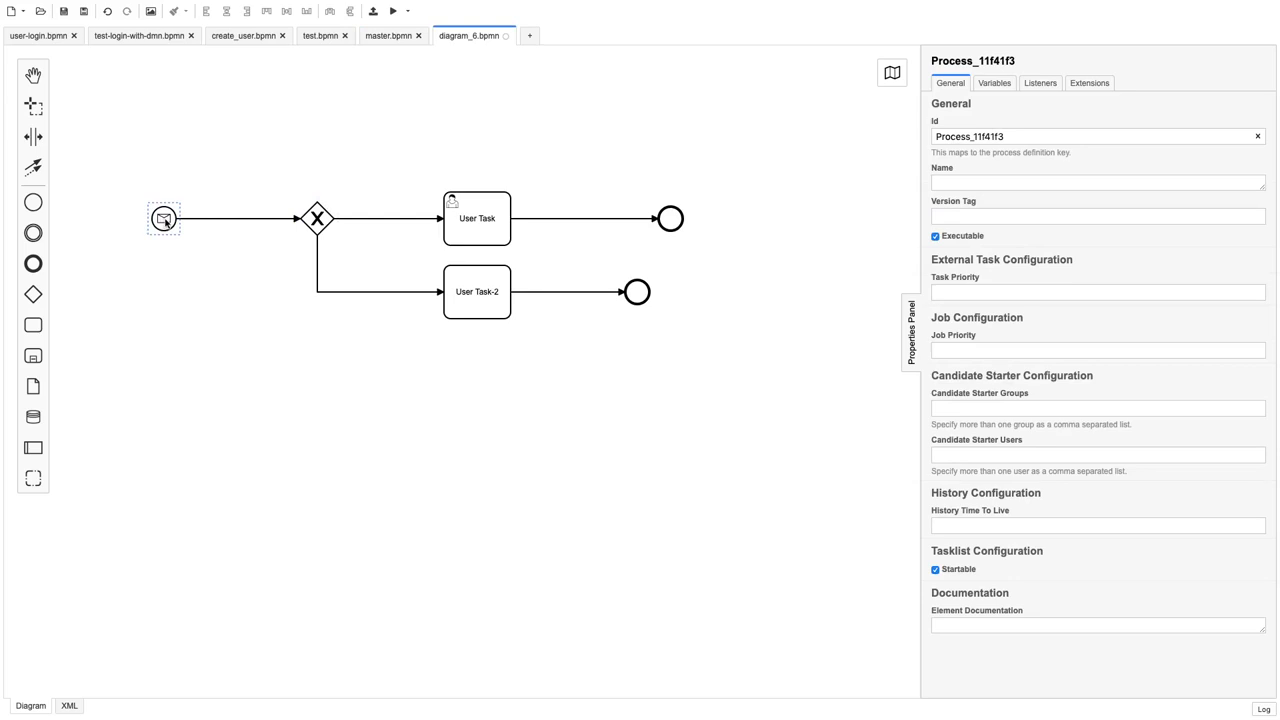
left_click(165, 219)
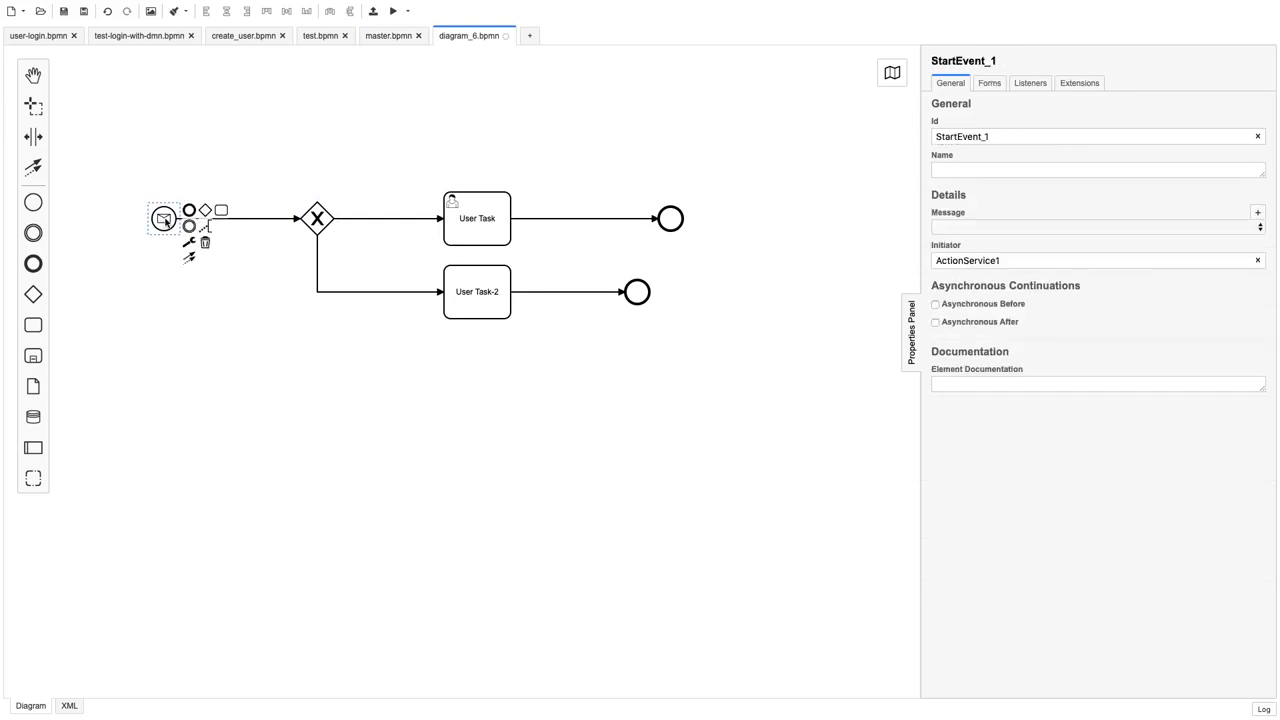
double_click(1006, 259)
left_click(1006, 259)
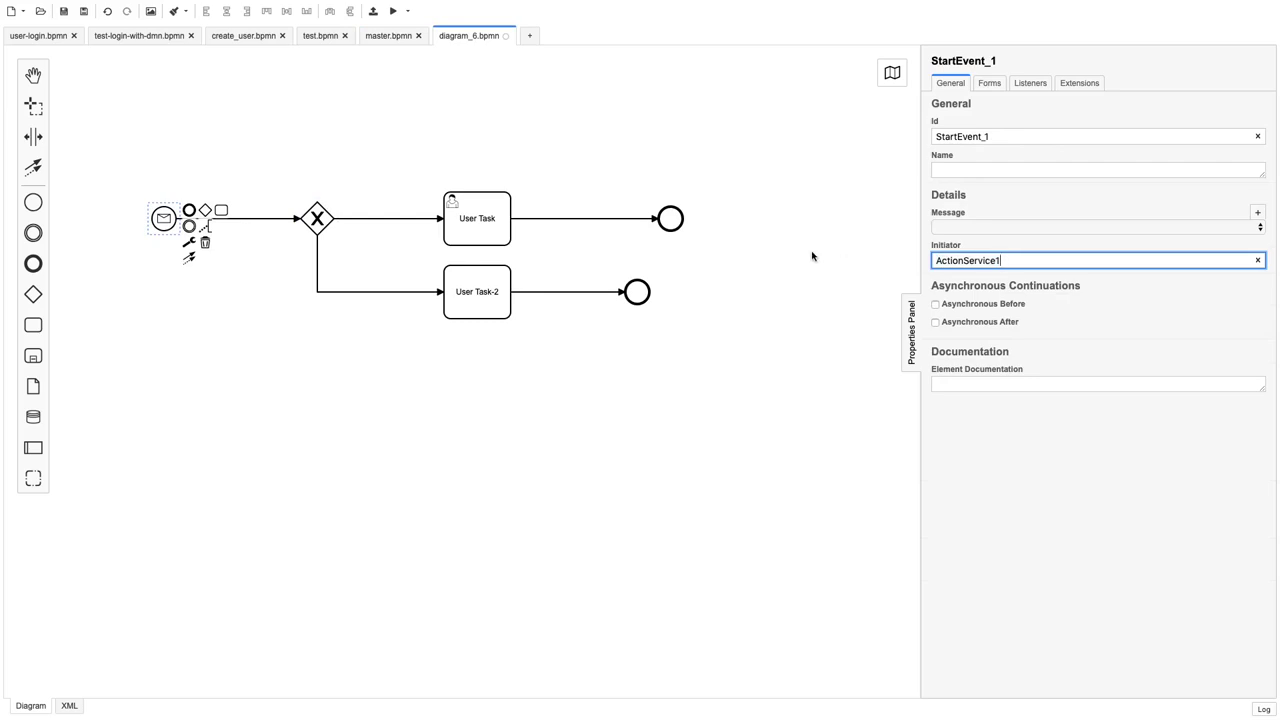
left_click(728, 246)
Check the variable set by the calling action Service-1 end event in master.bpmn and copy the call service-1 flow's condition expression.
left_click(393, 220)
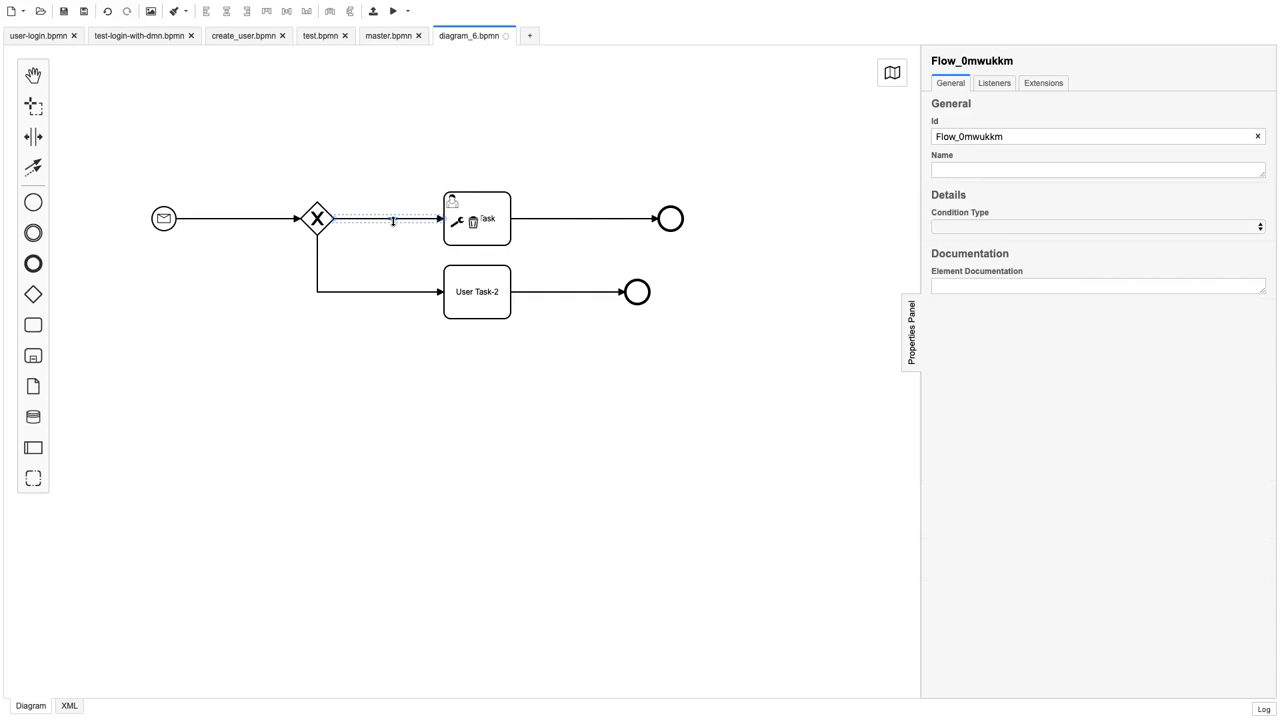
left_click(398, 38)
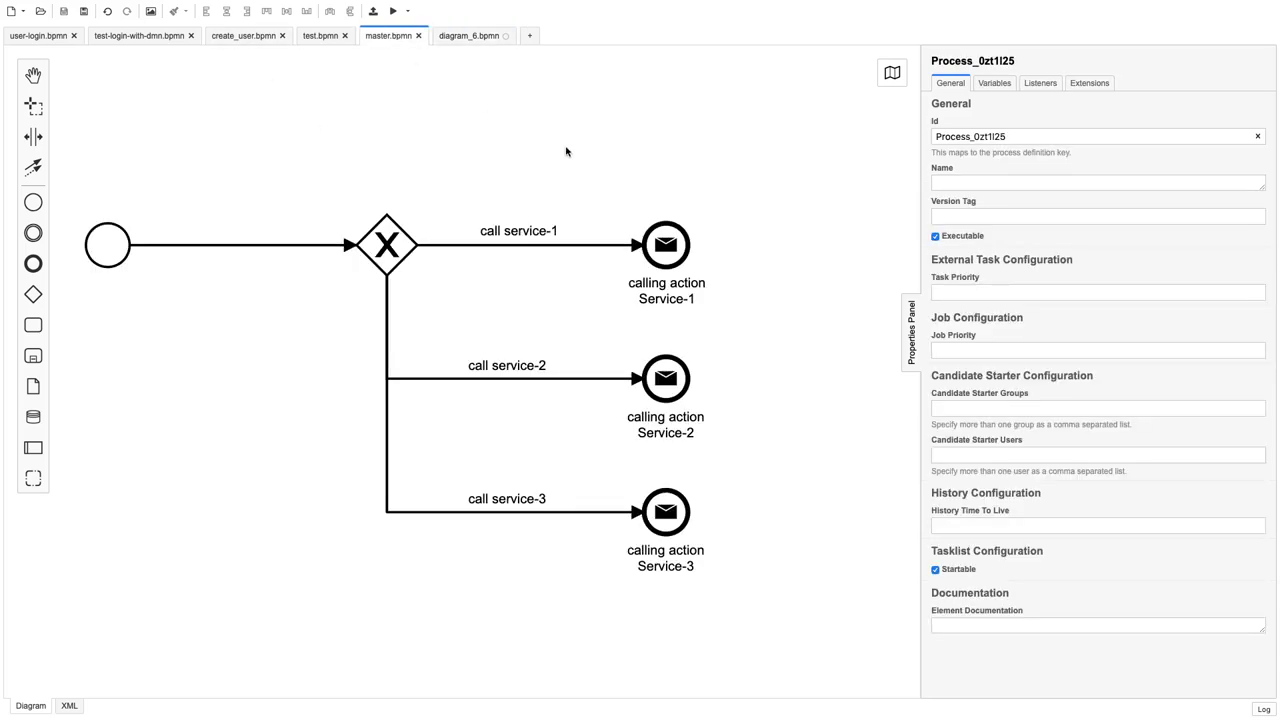
left_click(670, 244)
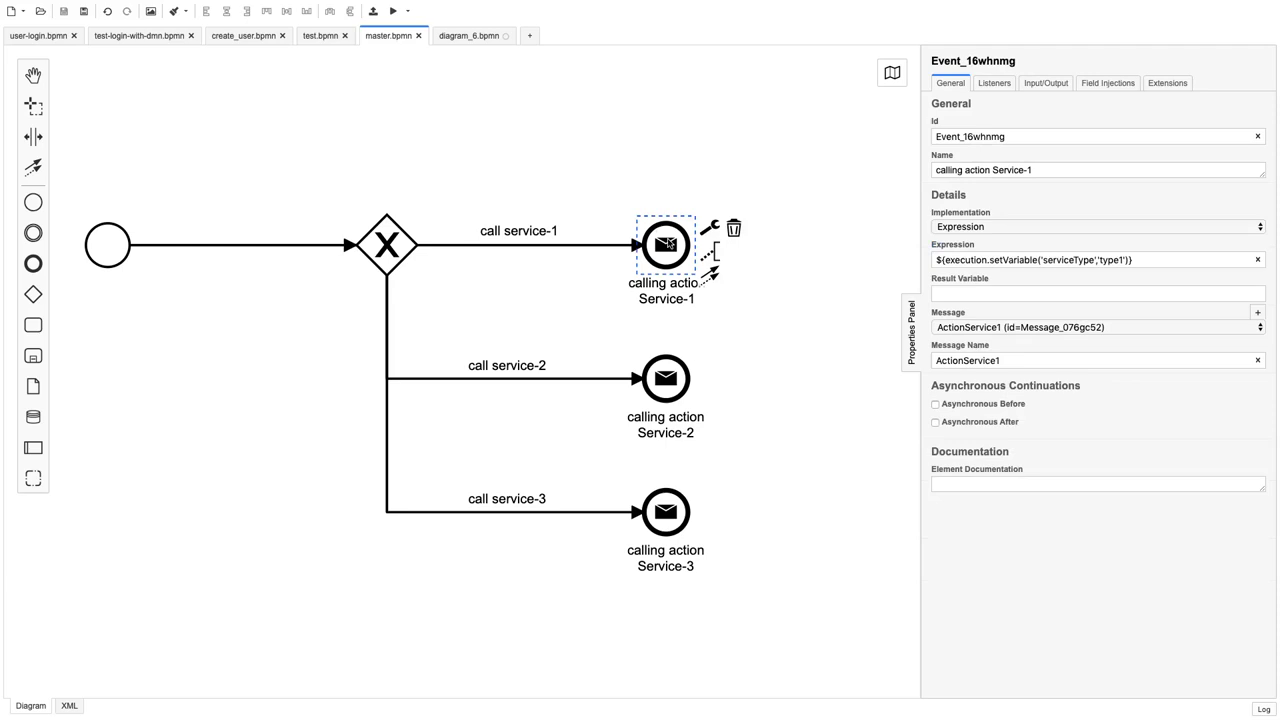
double_click(1069, 261)
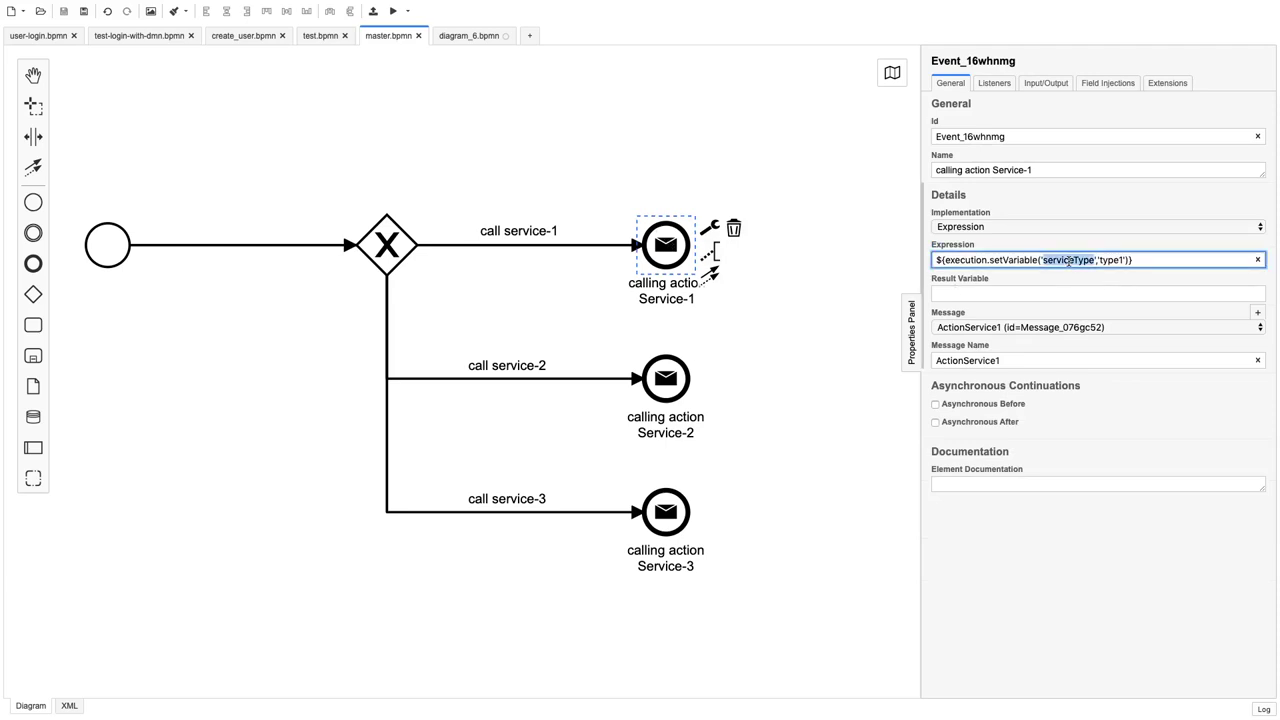
left_click(582, 244)
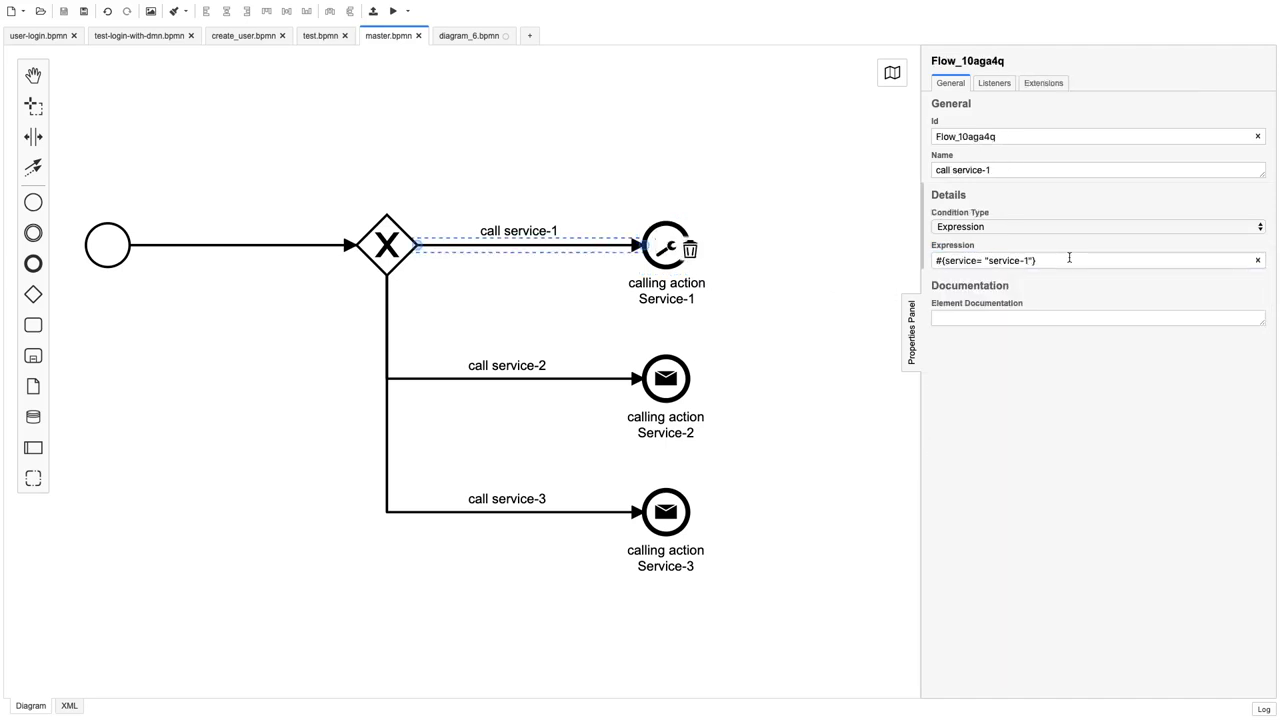
left_click_drag(1069, 258, 910, 265)
key("super+c")
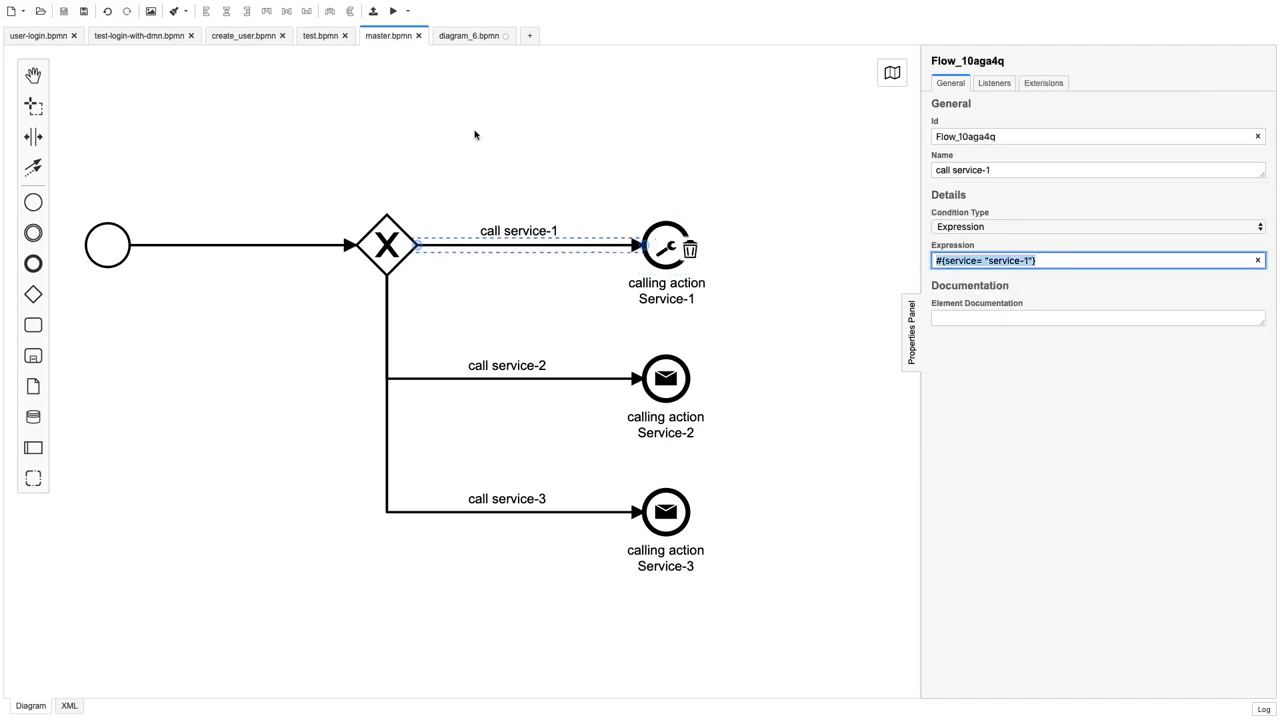
Give the new diagram's gateway flow to User Task an Expression condition of #{serviceType= "service-1"}, based on the copied expression.
left_click(469, 36)
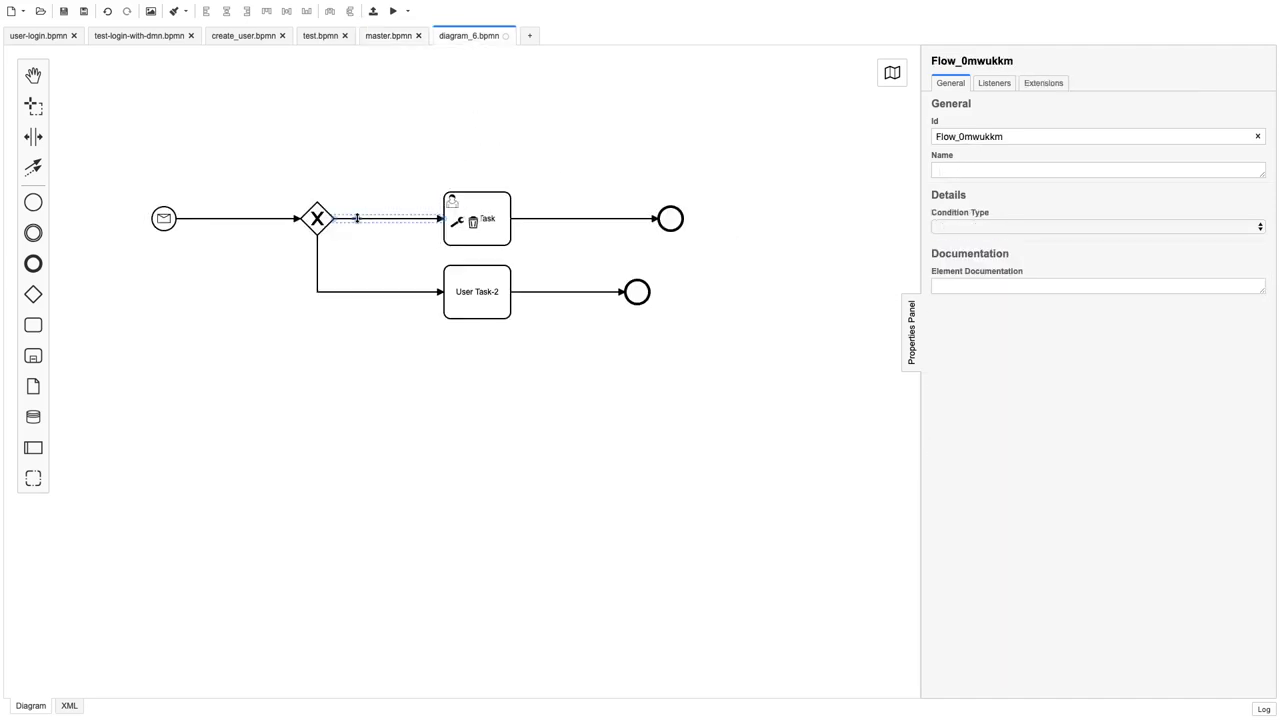
left_click(816, 221)
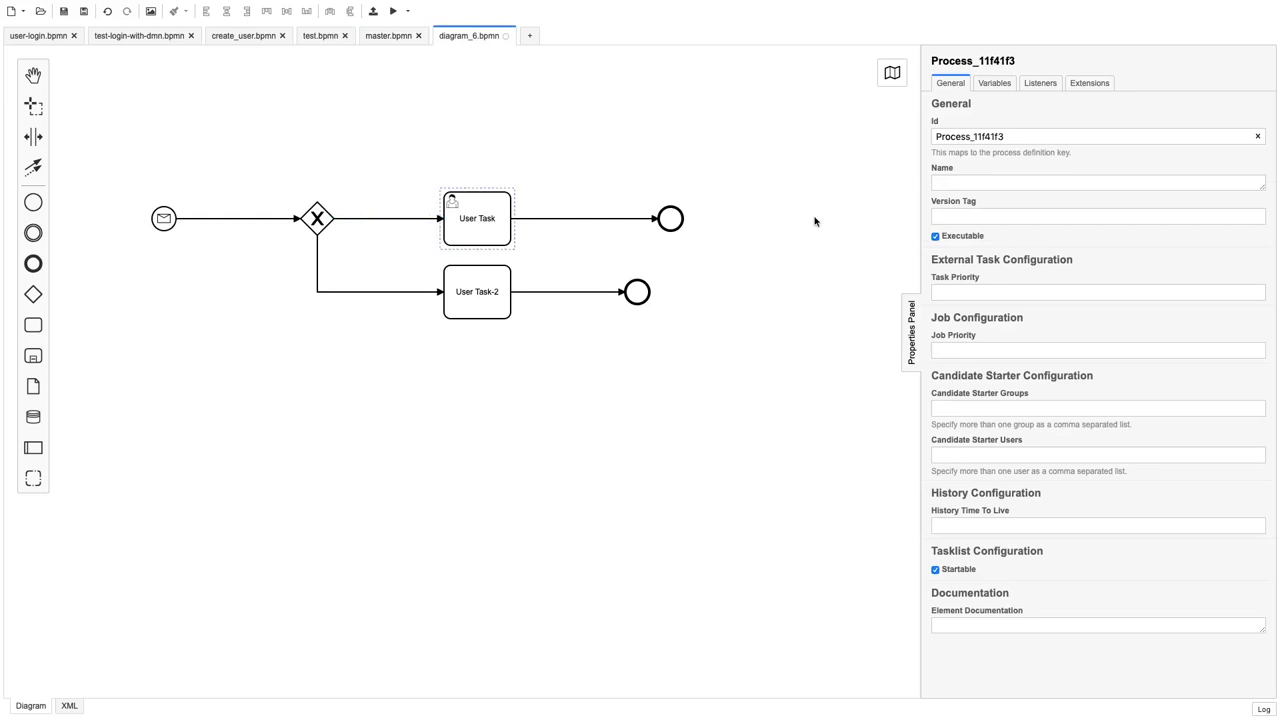
left_click(384, 219)
left_click(962, 224)
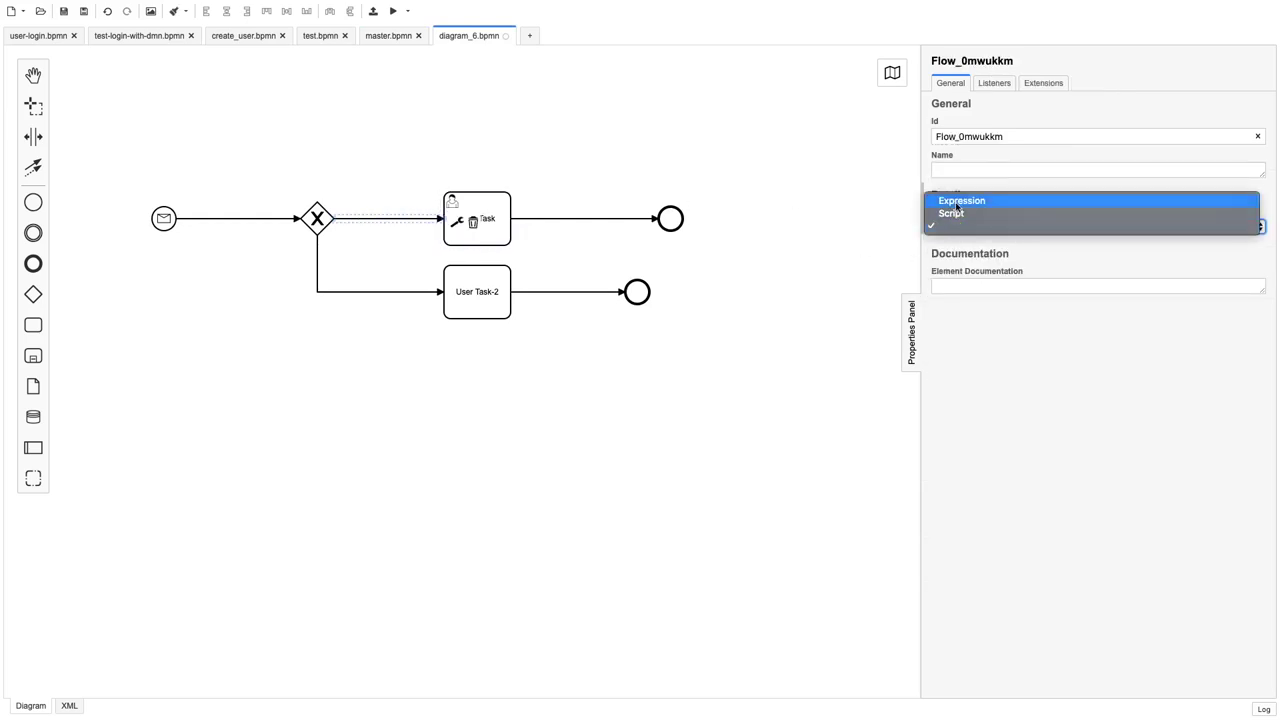
left_click(956, 202)
left_click(958, 260)
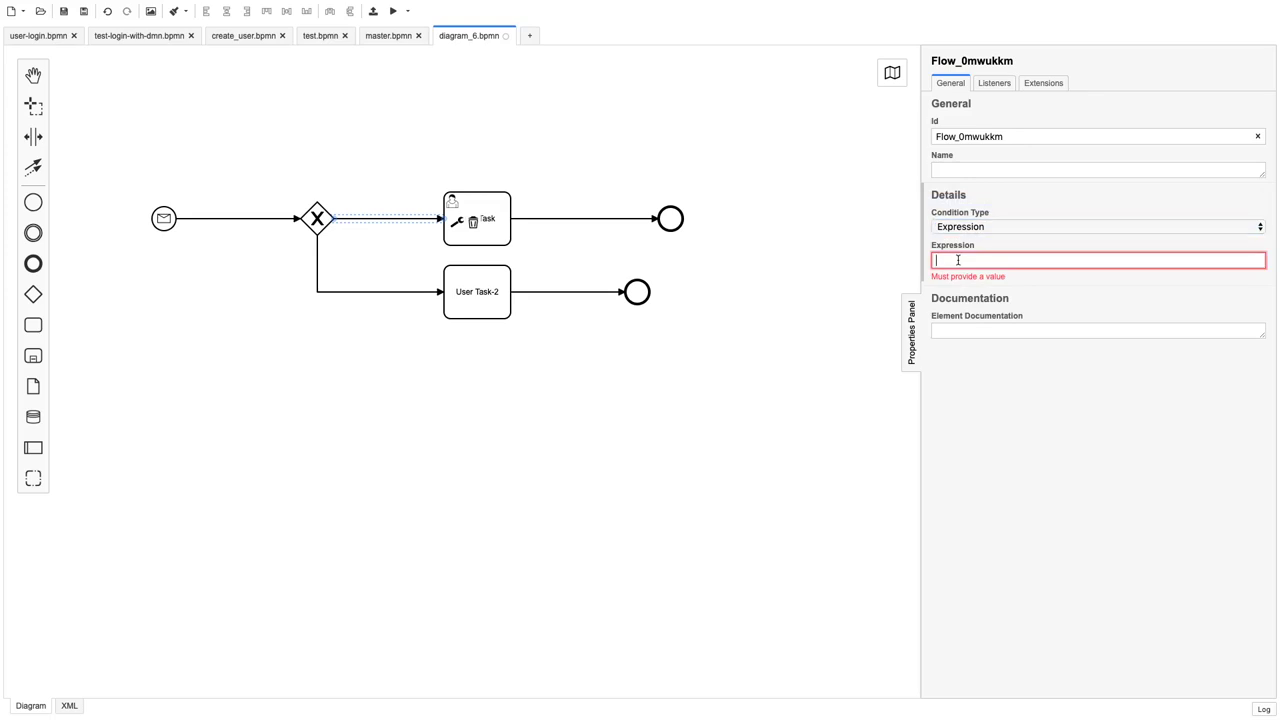
key("super+v")
double_click(958, 260)
type("service")
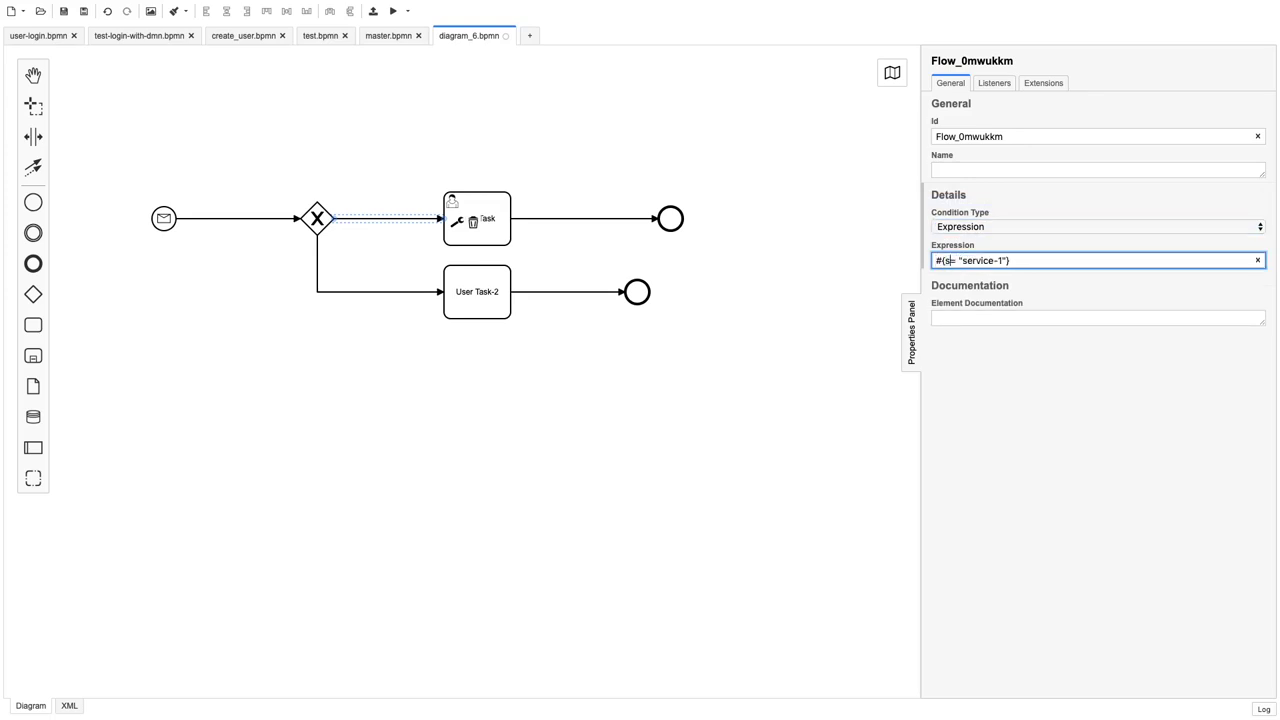
type("Type")
Look up the serviceType value in master.bpmn's Service-1 end event and change the User Task flow's compared value to "type1".
left_click(380, 36)
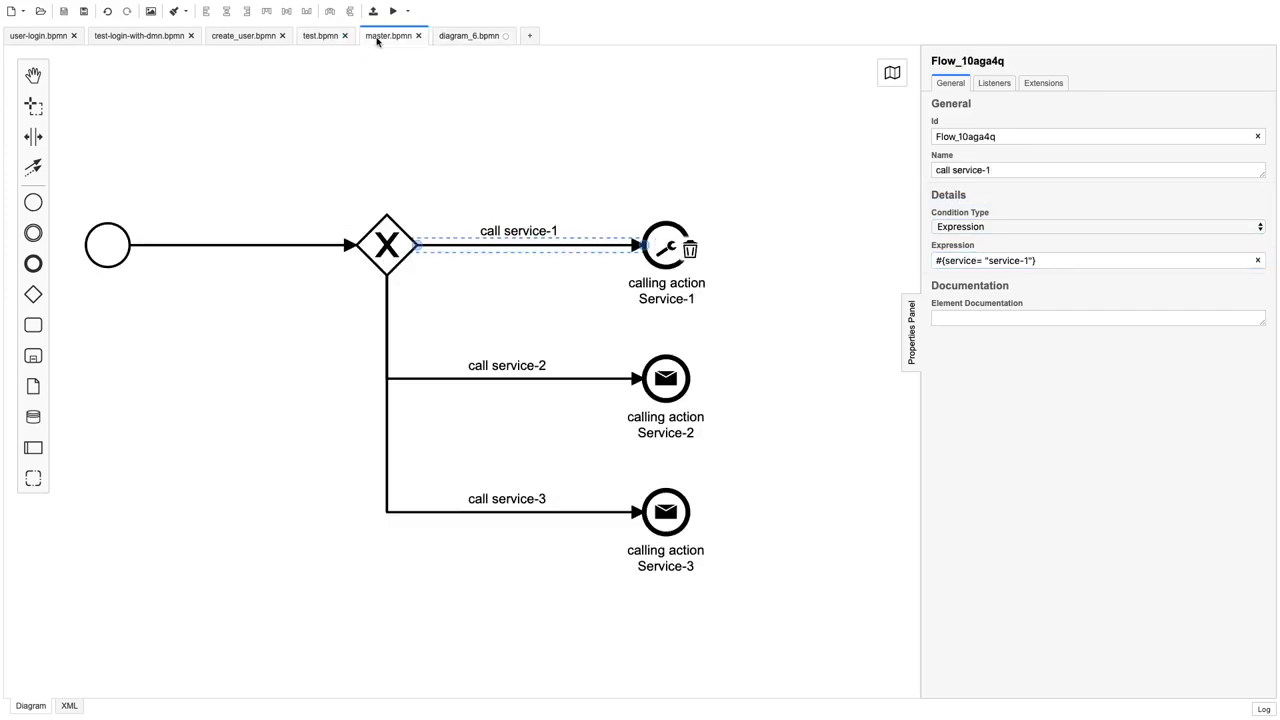
left_click(655, 165)
left_click(666, 242)
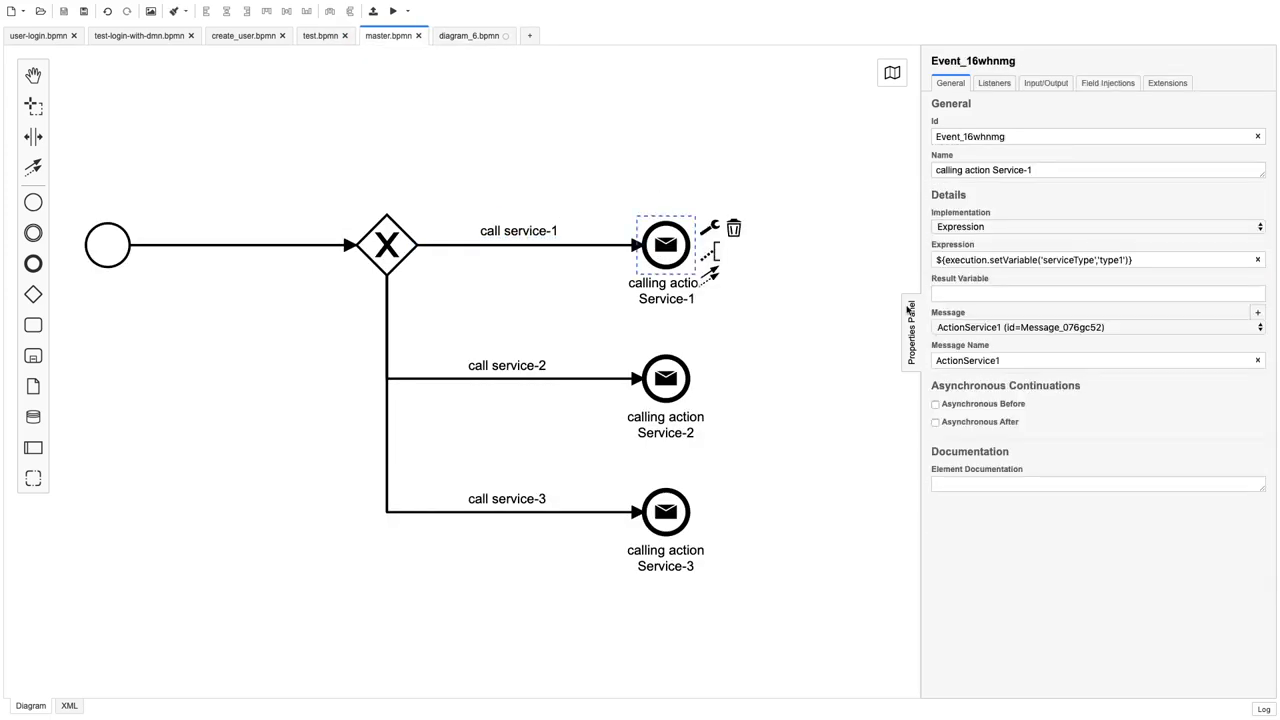
double_click(1118, 260)
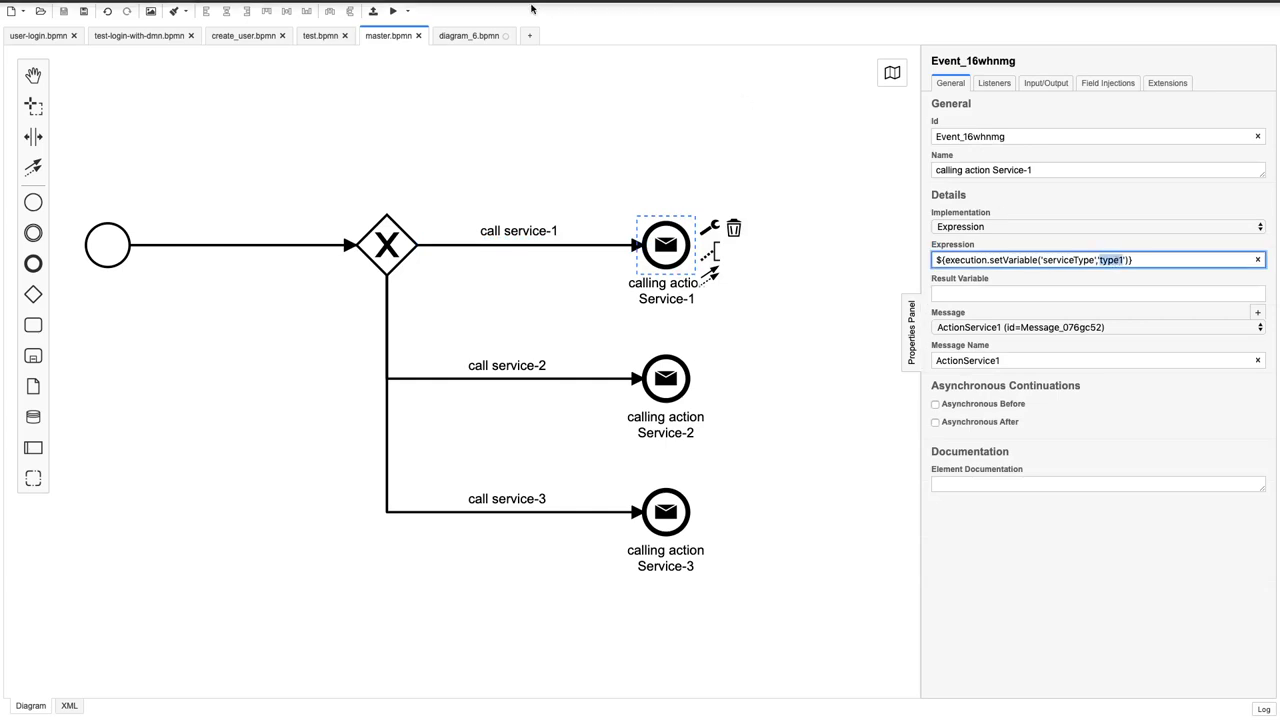
left_click(462, 36)
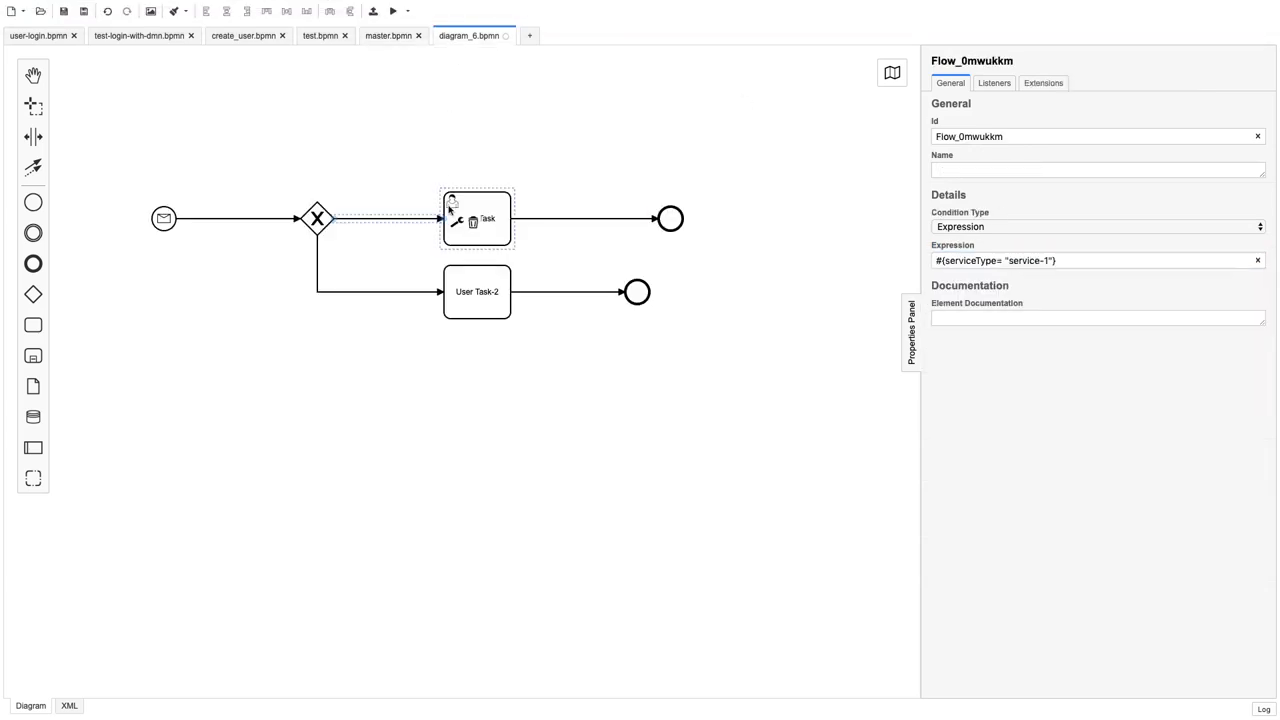
left_click(397, 217)
double_click(399, 220)
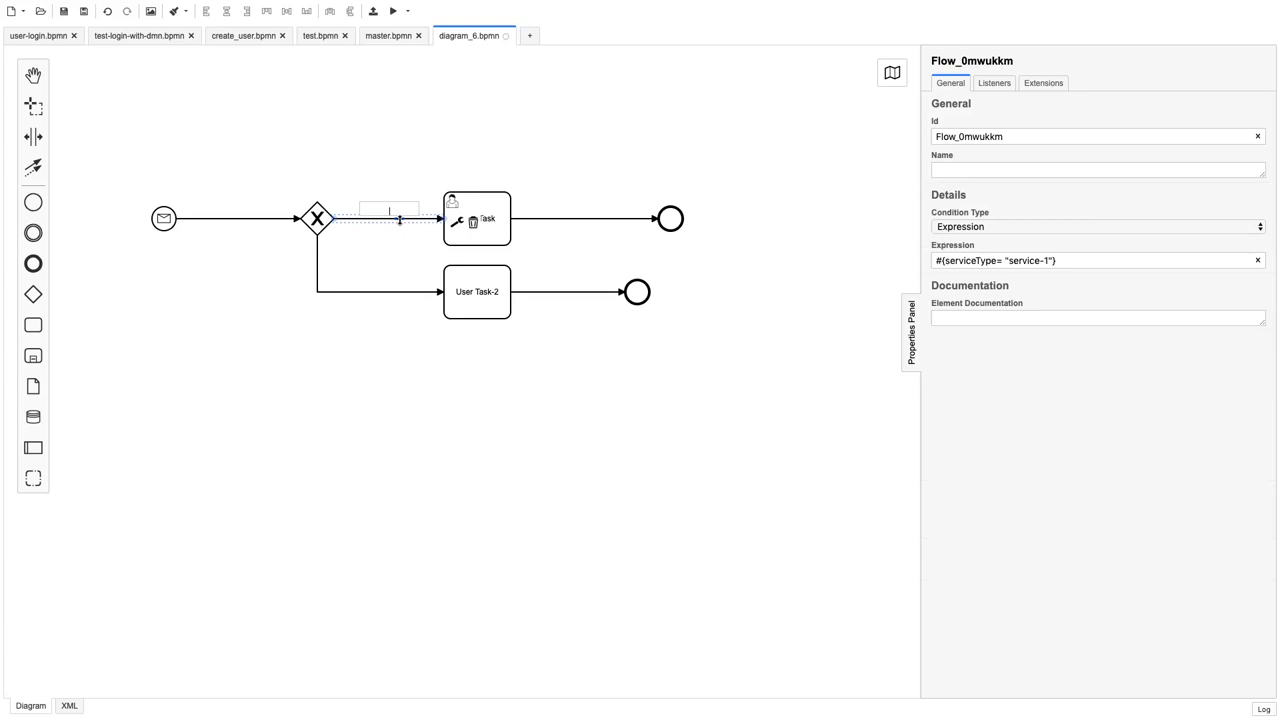
double_click(1022, 260)
key("BackSpace")
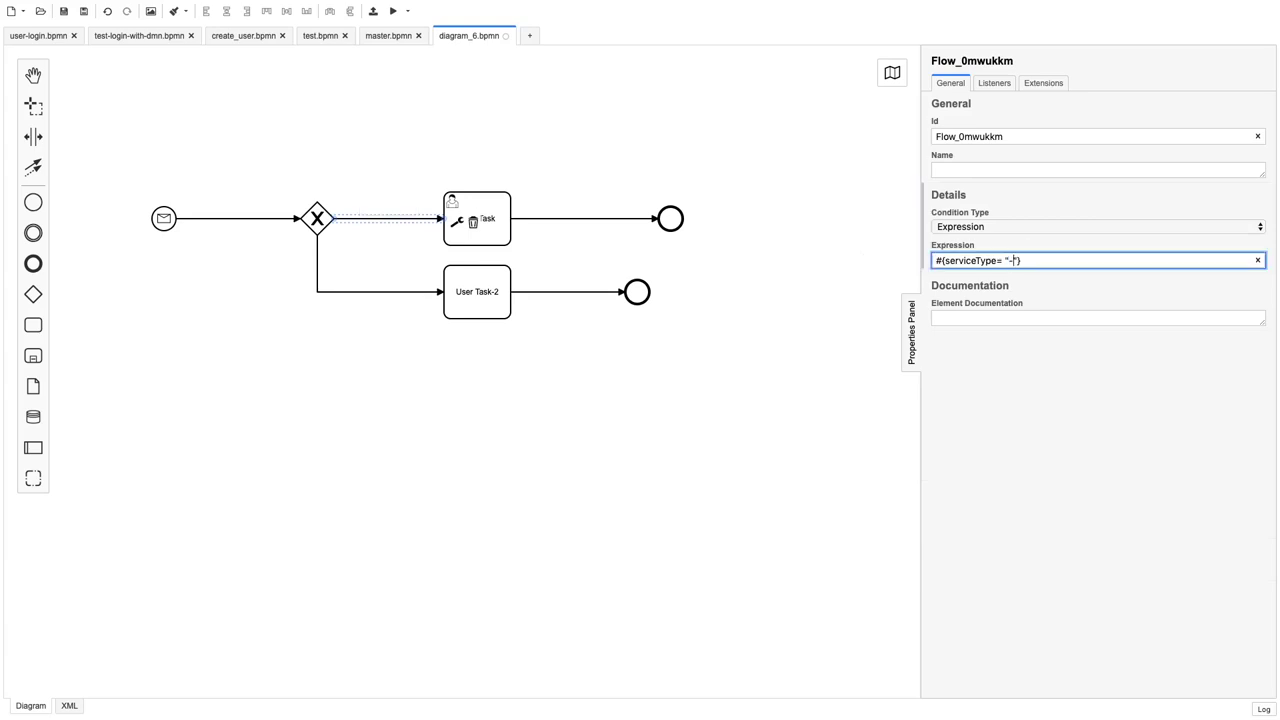
type("type1")
left_click(796, 286)
Save the diagram as child.bpmn on the Desktop and move User Task's end event closer to the task.
key("super+s")
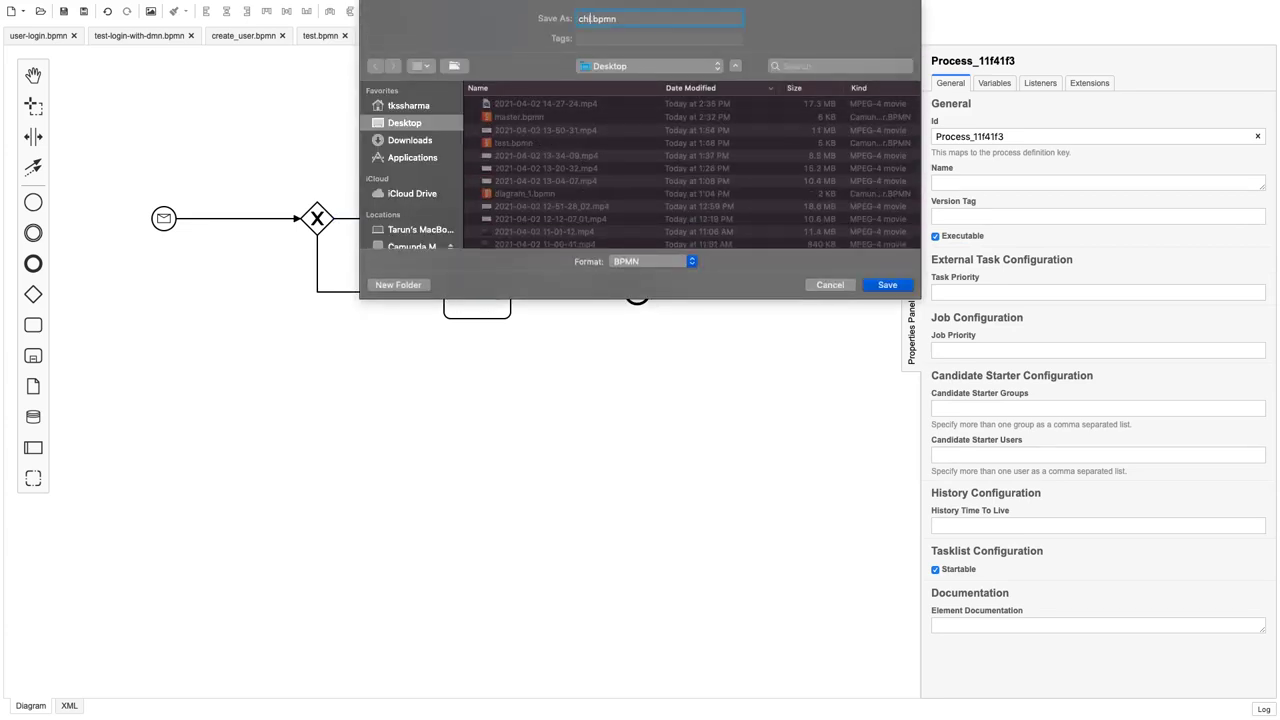
key("Return")
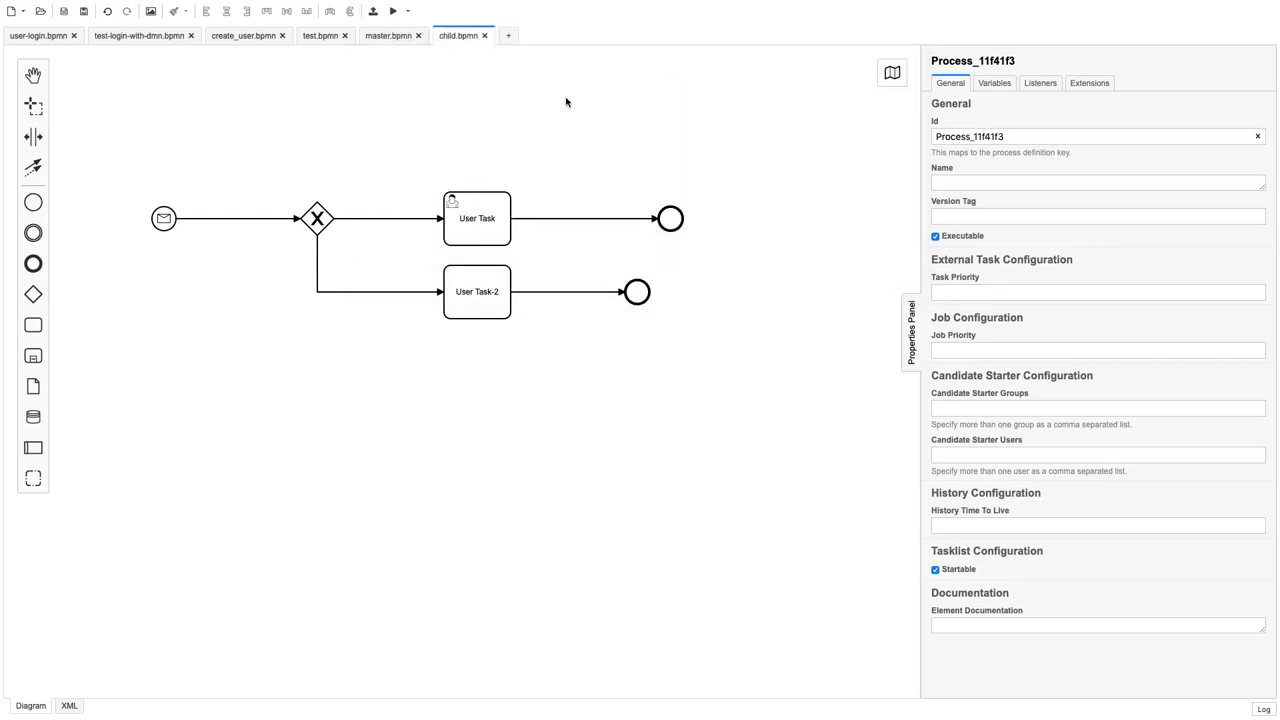
left_click_drag(668, 218, 644, 218)
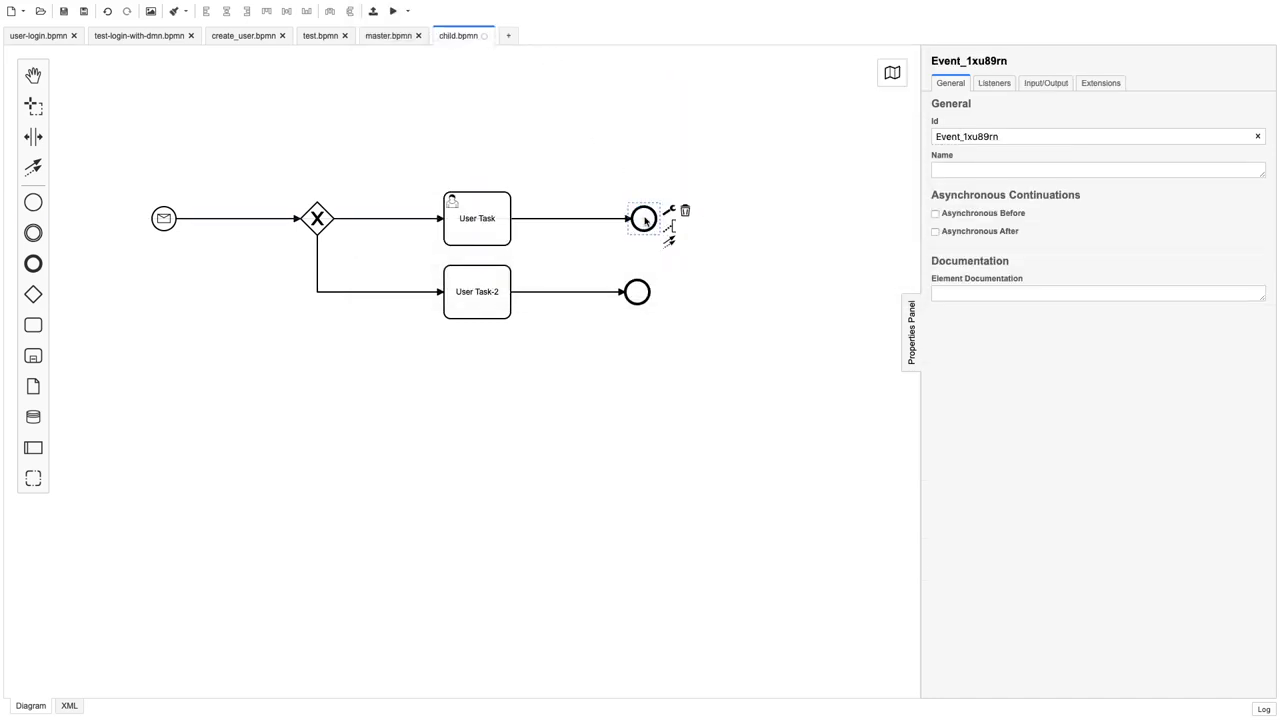
left_click(496, 220)
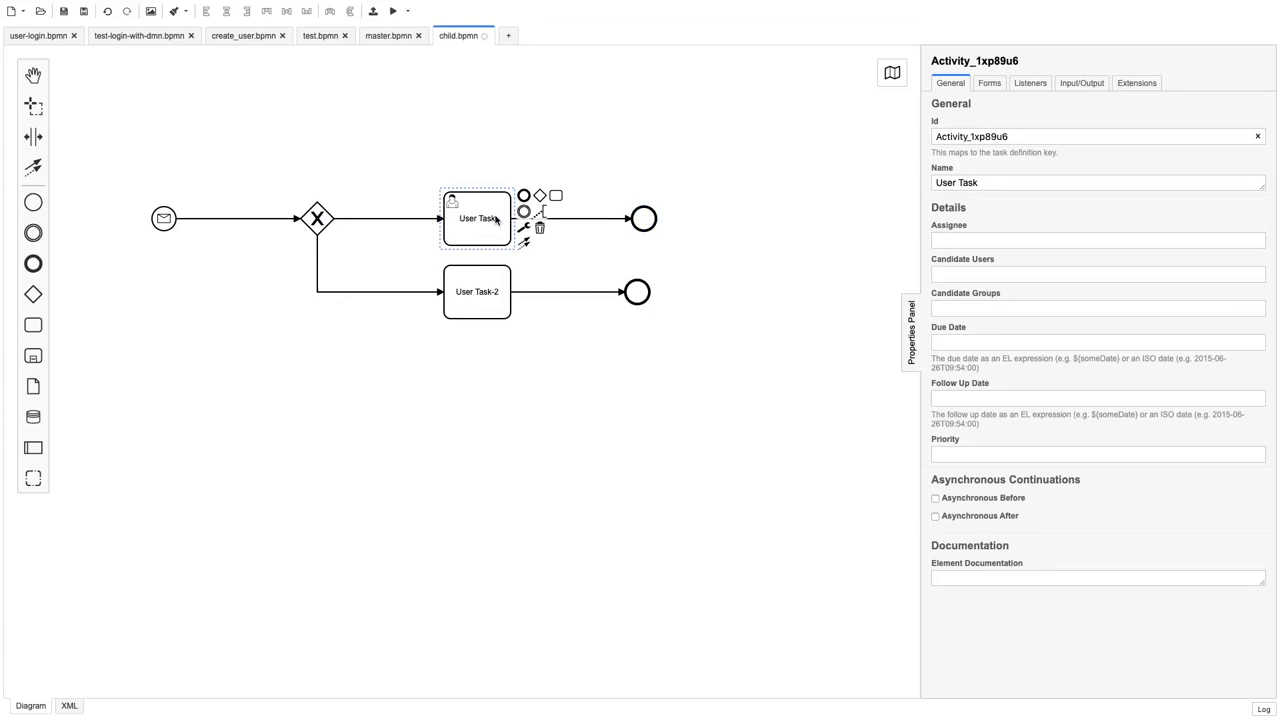
left_click(572, 163)
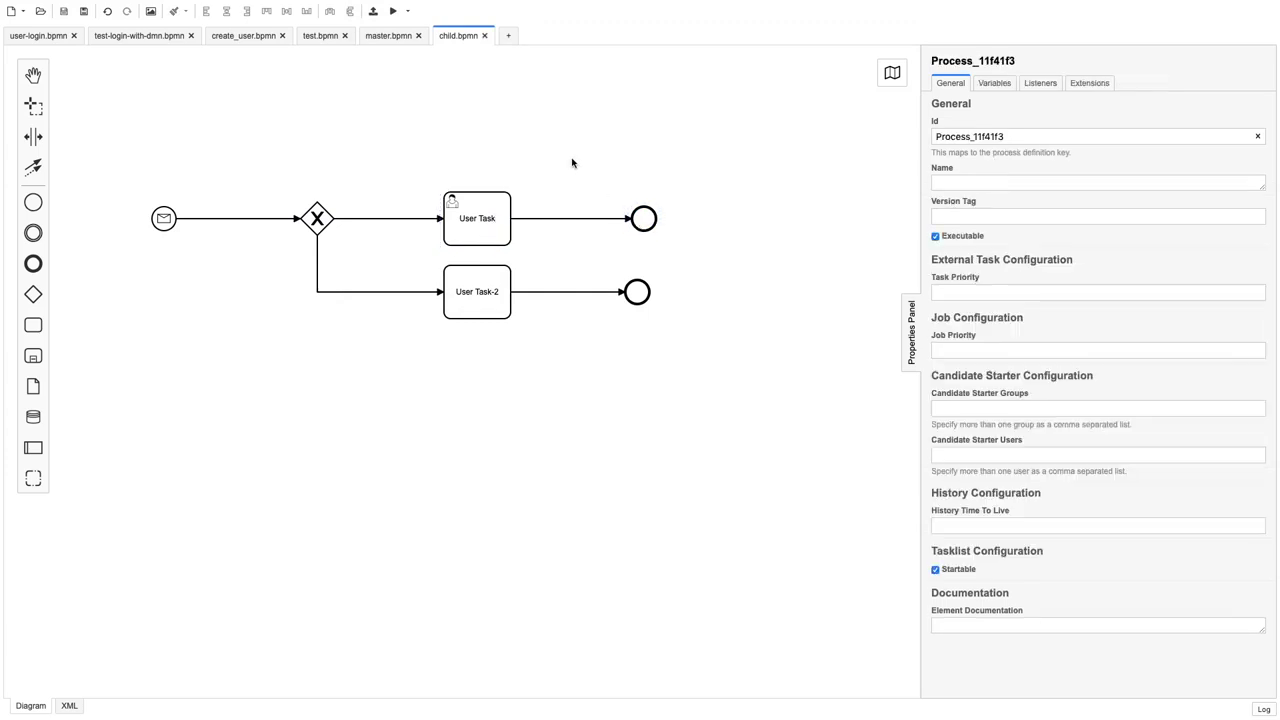
Review the expression and message settings of the calling action Service-2 and Service-3 end events in master.bpmn.
left_click(176, 217)
left_click(390, 40)
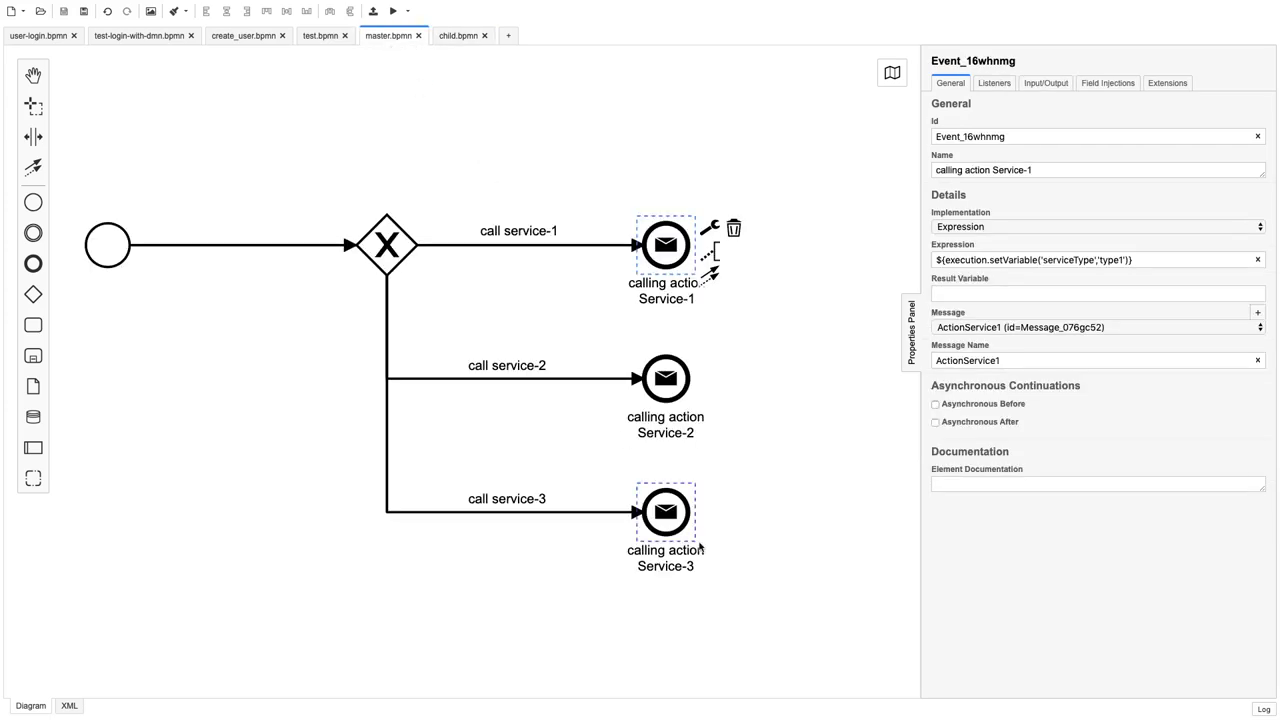
left_click(750, 420)
left_click(664, 380)
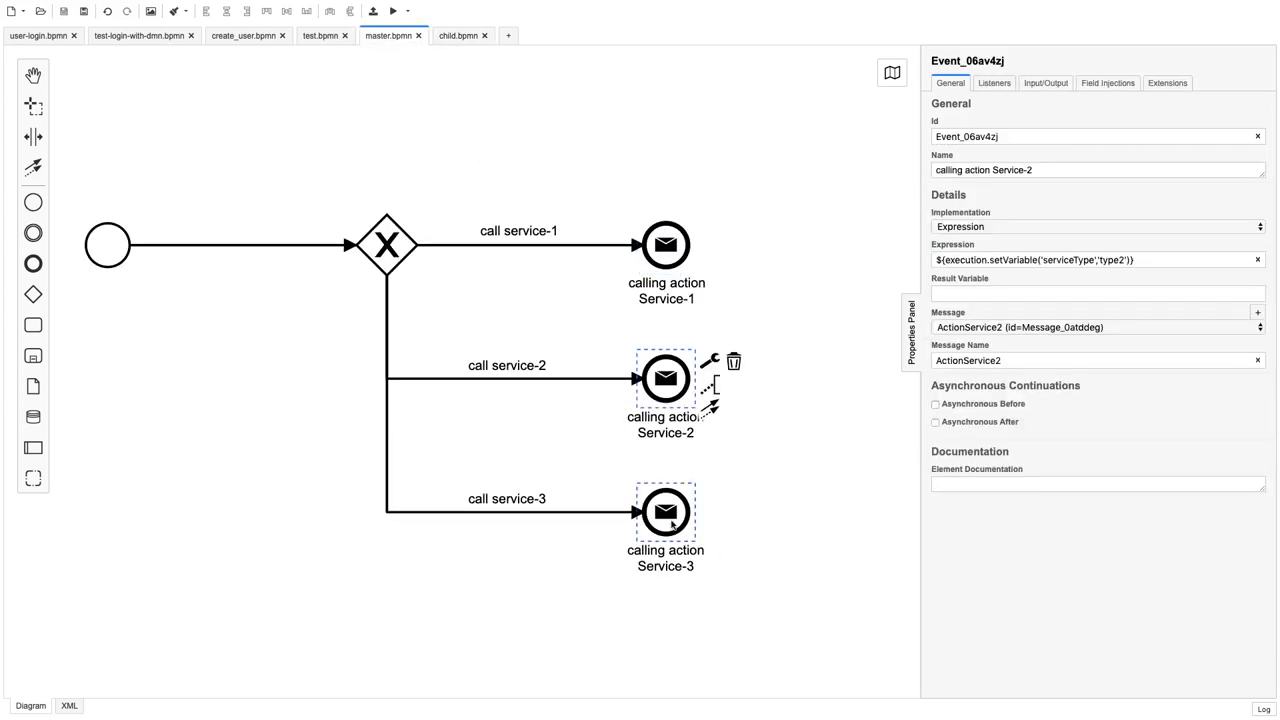
left_click(672, 522)
left_click(666, 377)
left_click(674, 509)
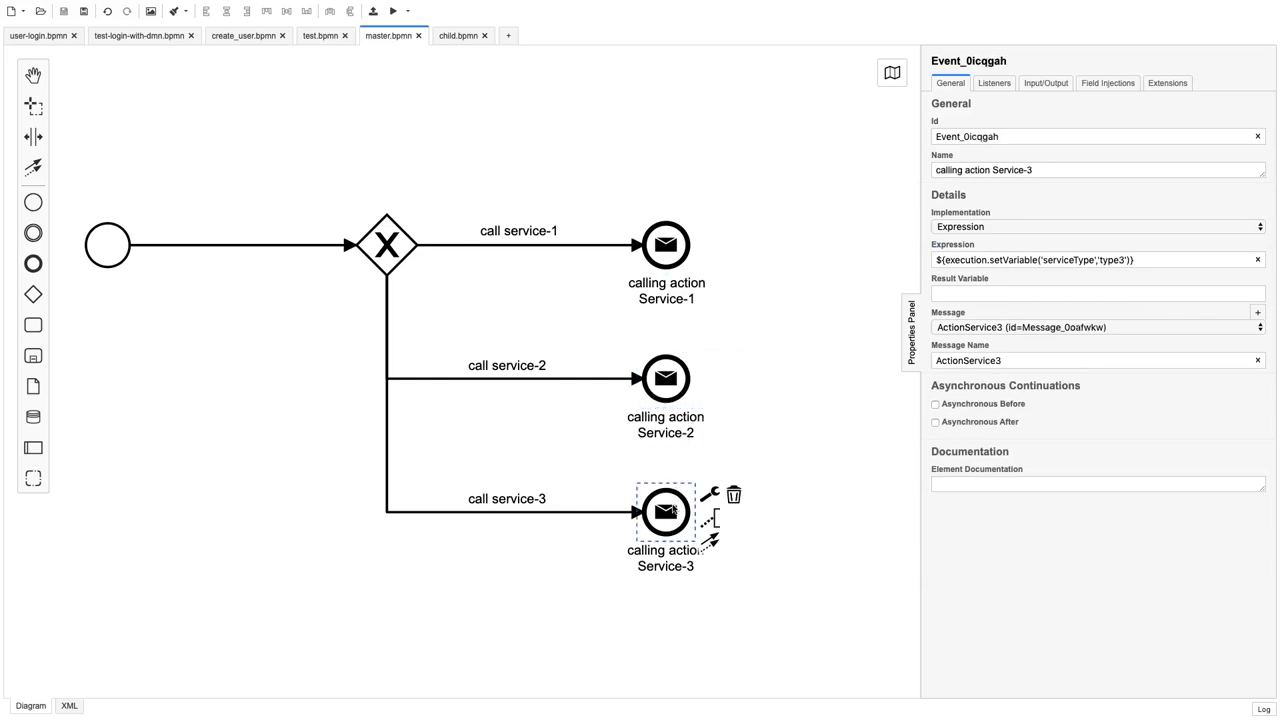
Delete the calling action Service-2 and calling action Service-3 end events from master.bpmn.
left_click(674, 378)
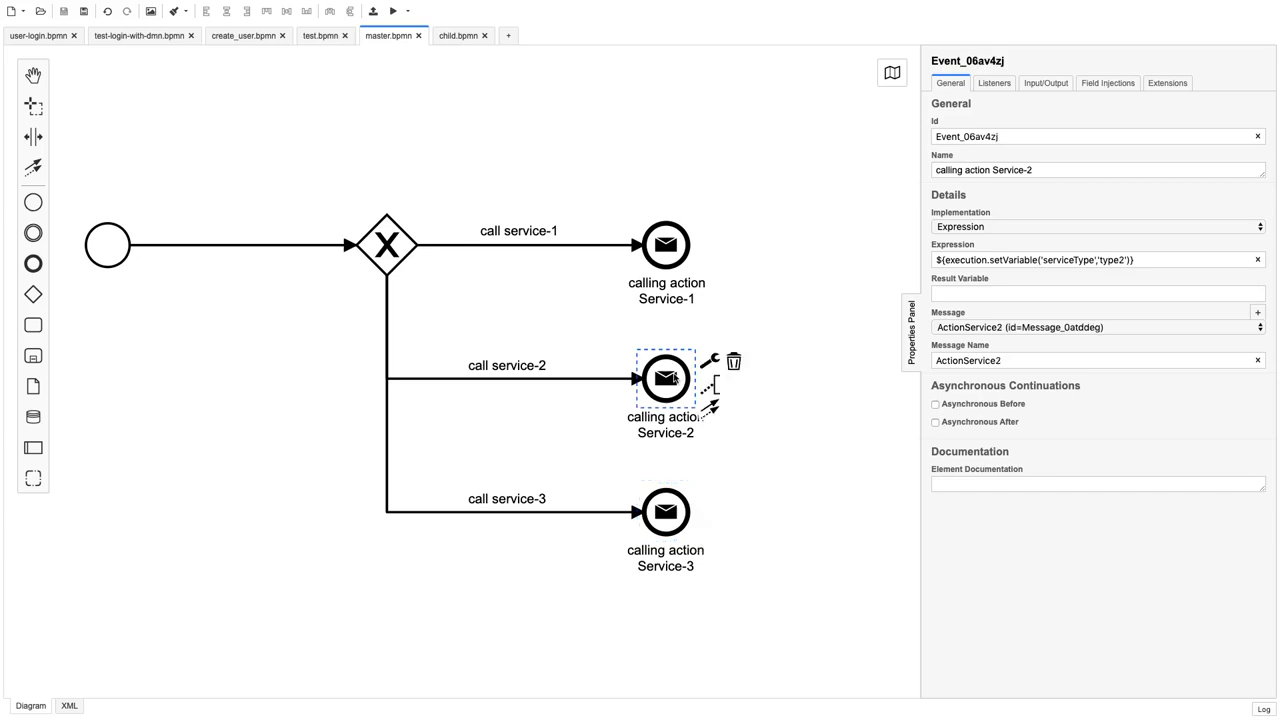
left_click(735, 361)
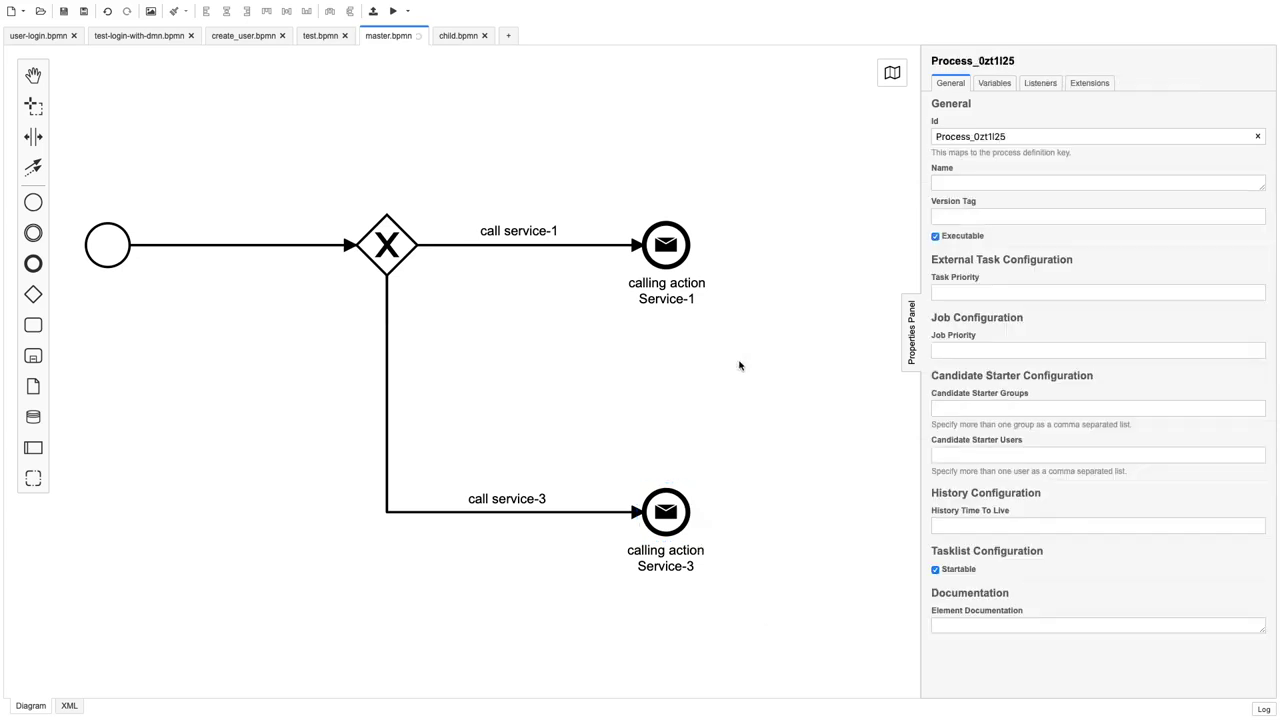
left_click(675, 512)
left_click(734, 492)
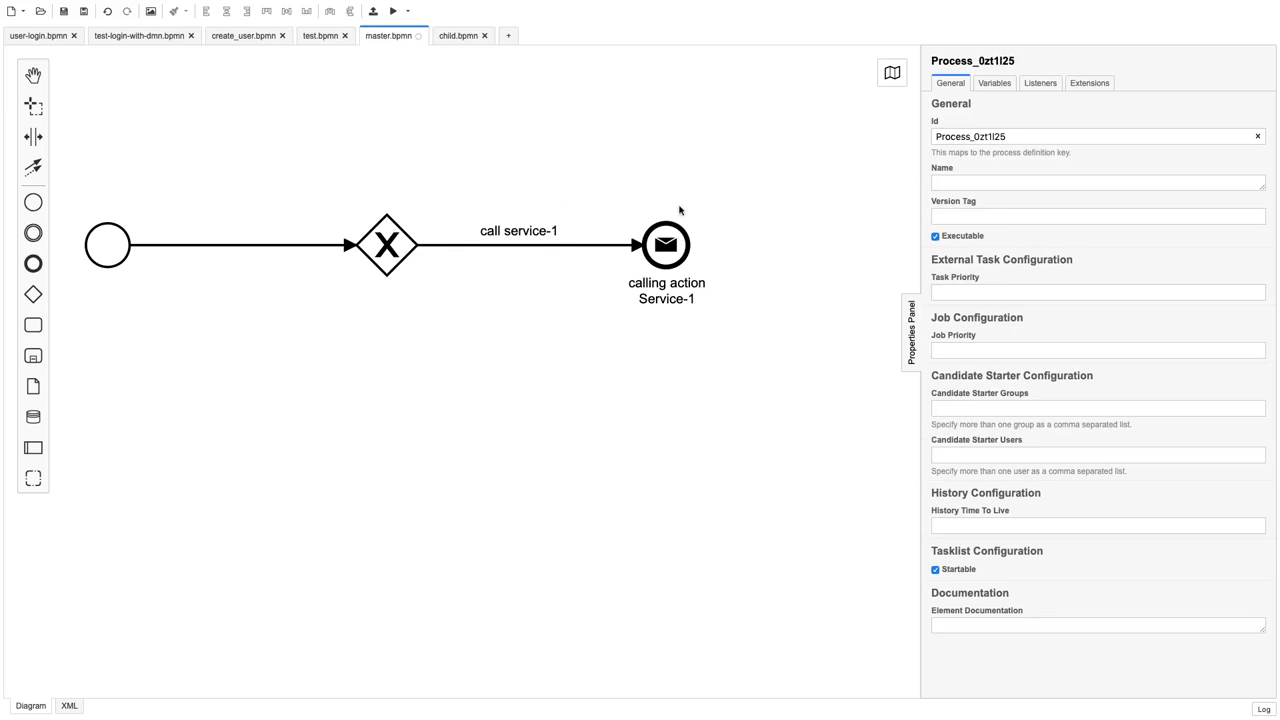
Append a plain end event to the exclusive gateway as a second branch below calling action Service-1.
left_click(666, 243)
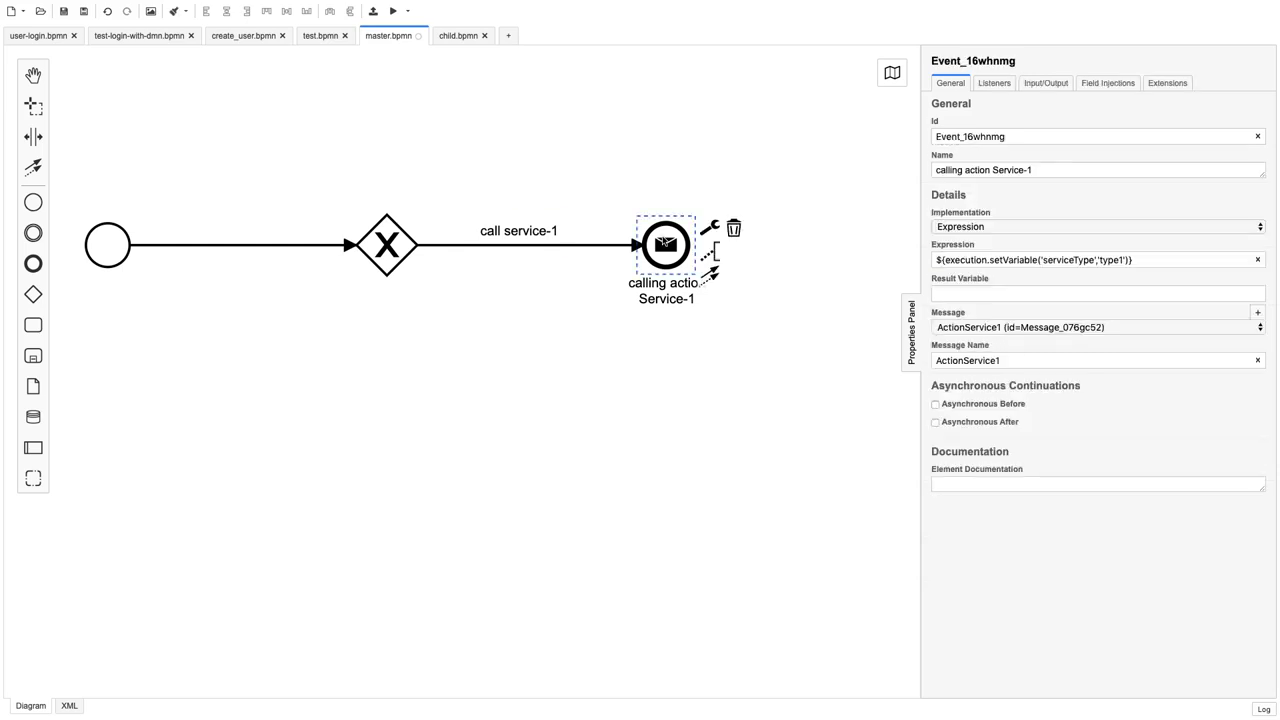
left_click(368, 233)
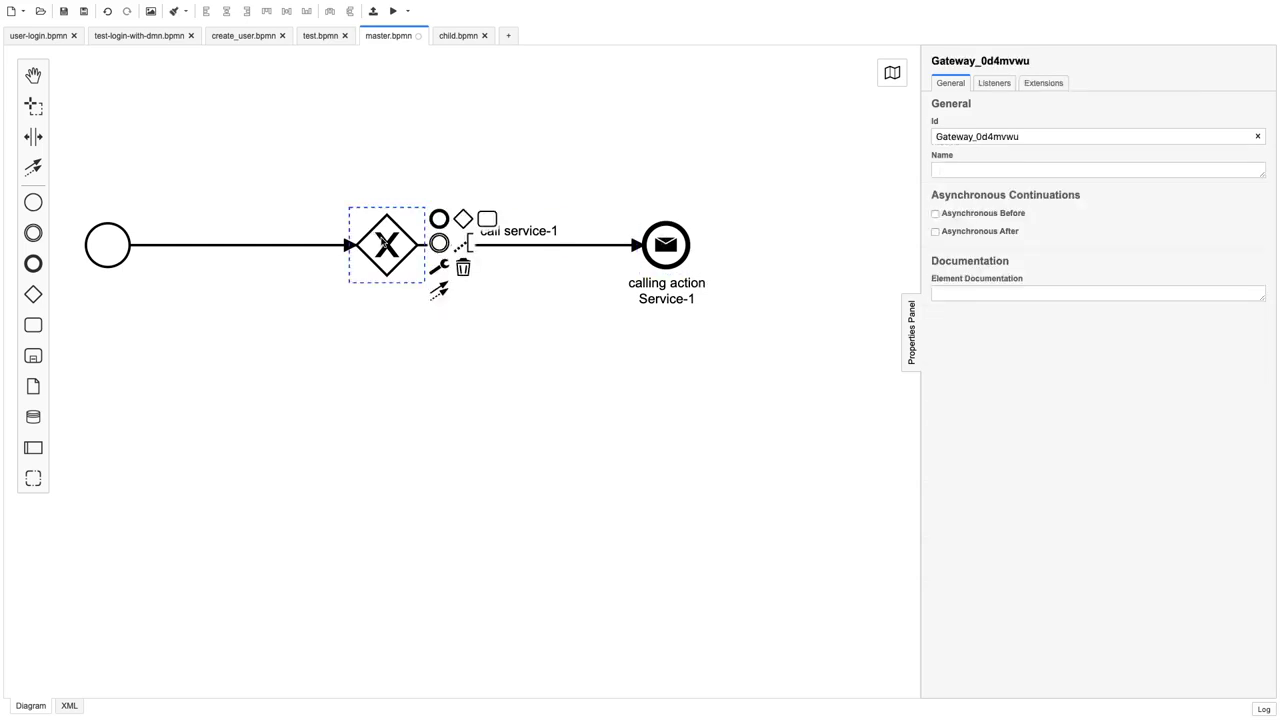
left_click(445, 383)
left_click(494, 244)
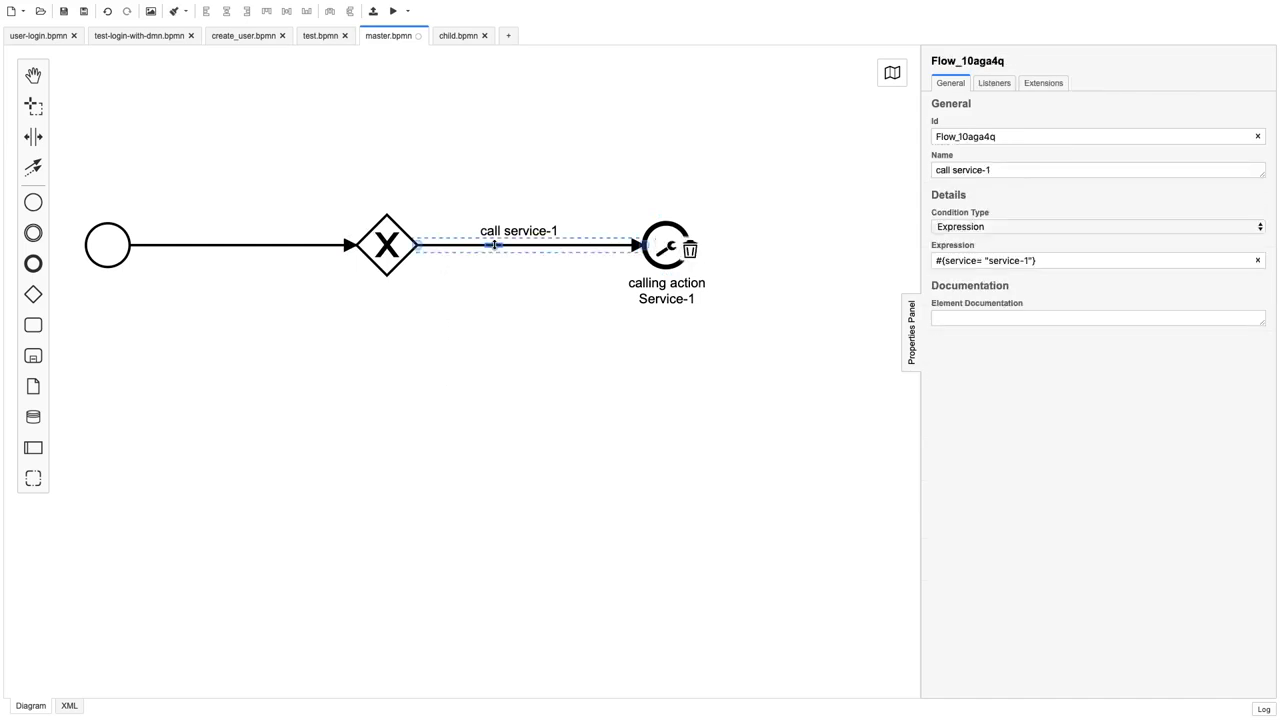
left_click(380, 260)
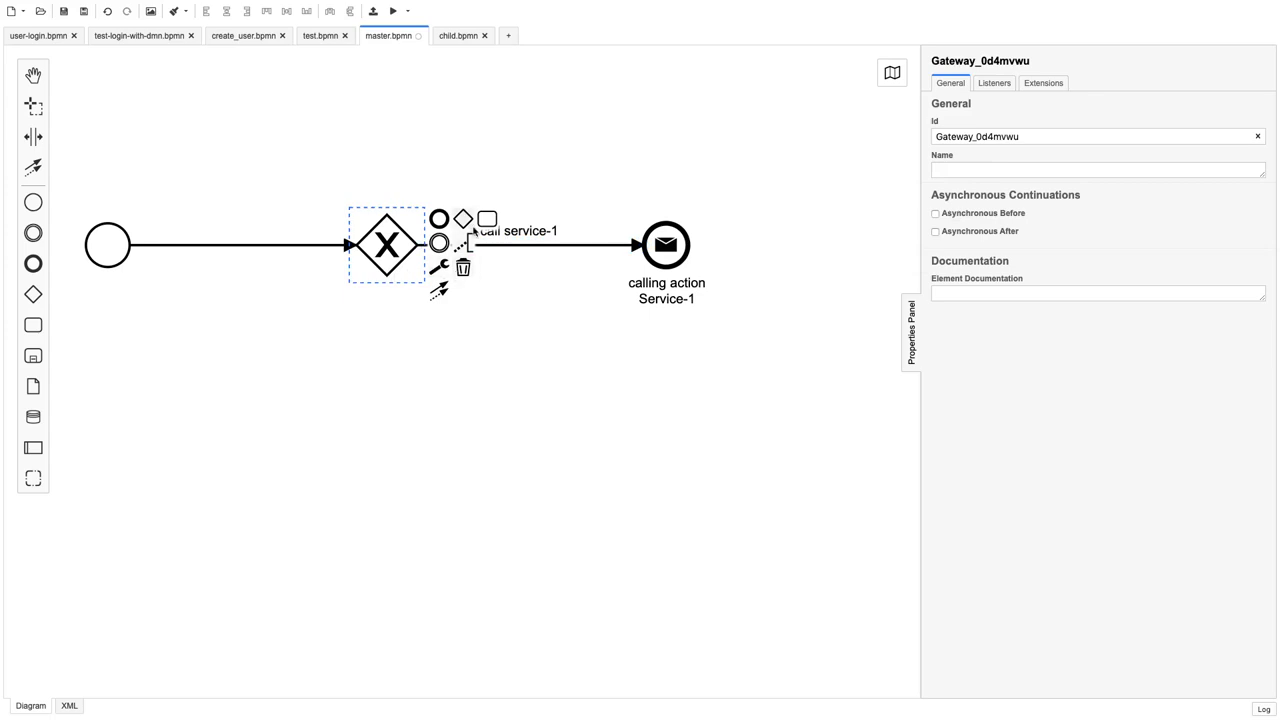
left_click(440, 222)
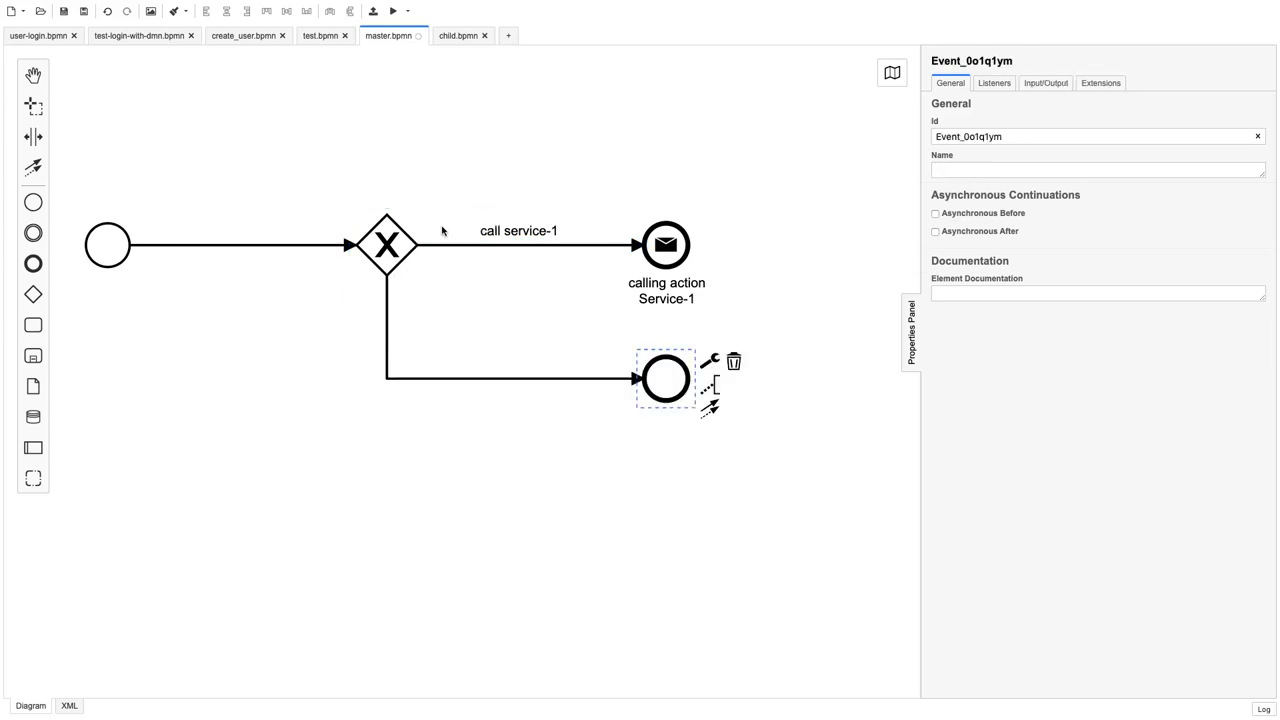
Give the gateway's flow to the plain end event an Expression condition of #{service=="service-1"}, copied from the call service-1 flow.
left_click(384, 352)
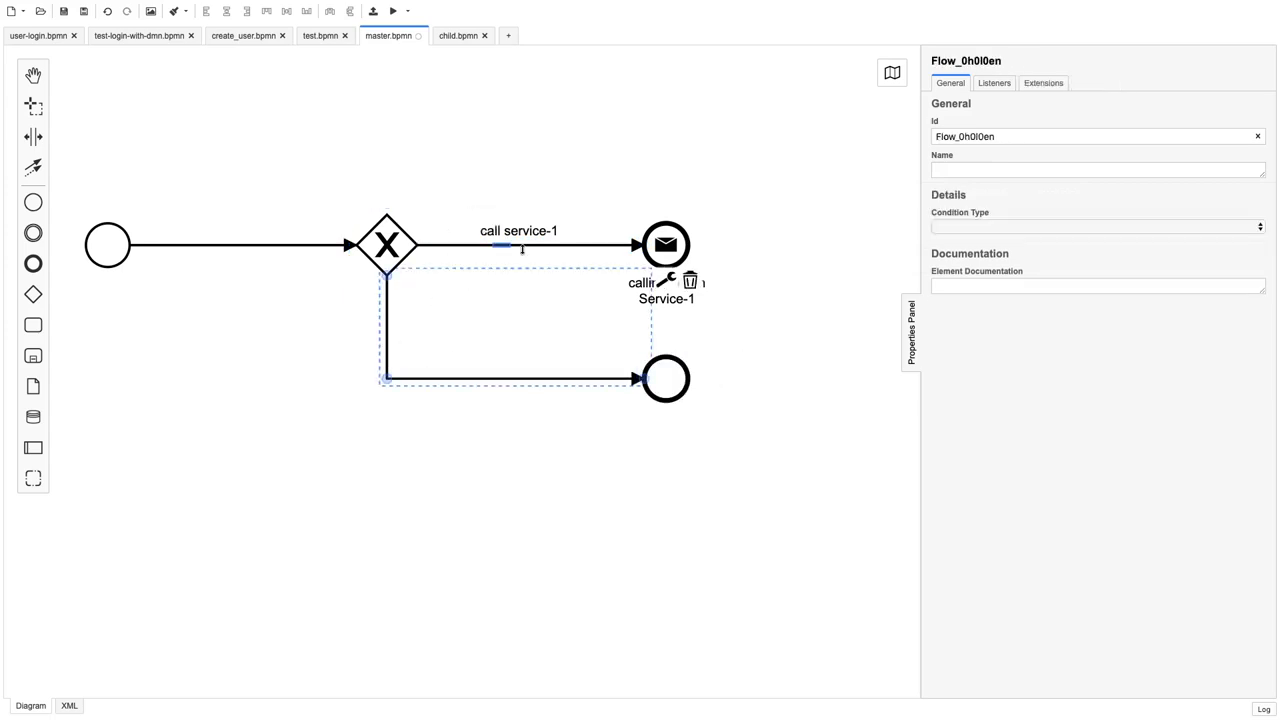
left_click(464, 244)
triple_click(1034, 261)
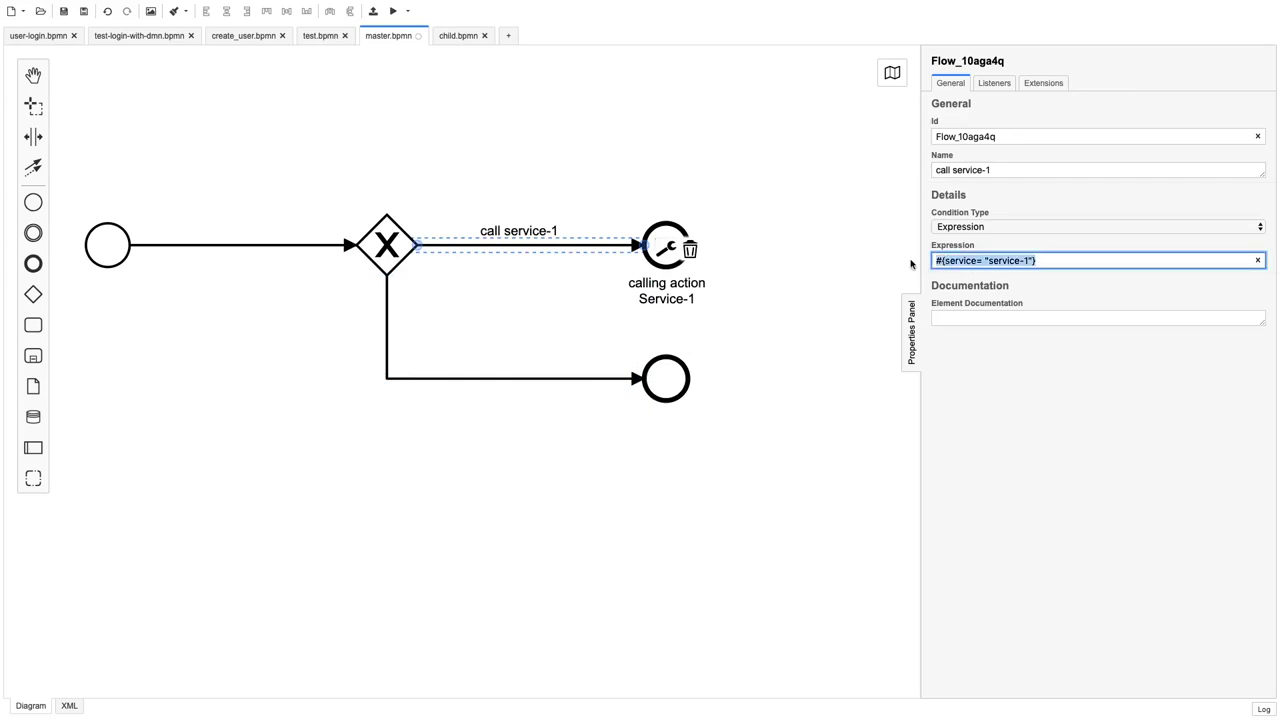
left_click(466, 378)
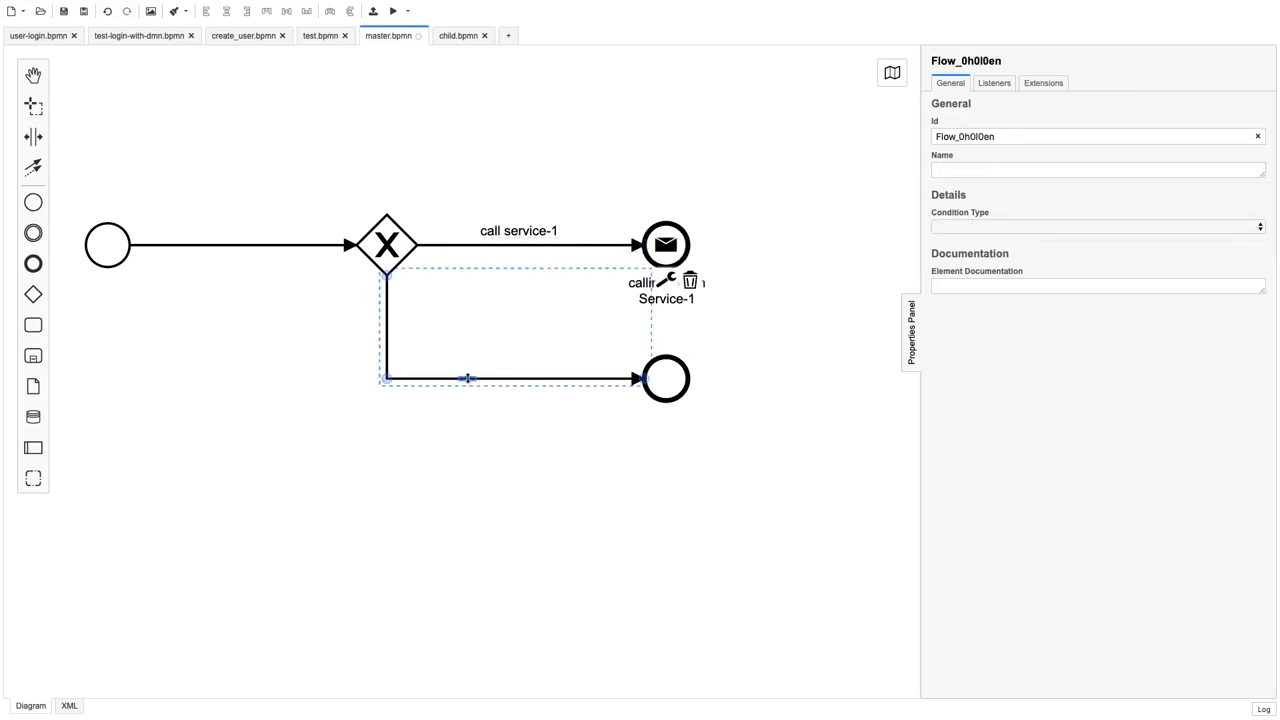
left_click(944, 226)
left_click(958, 200)
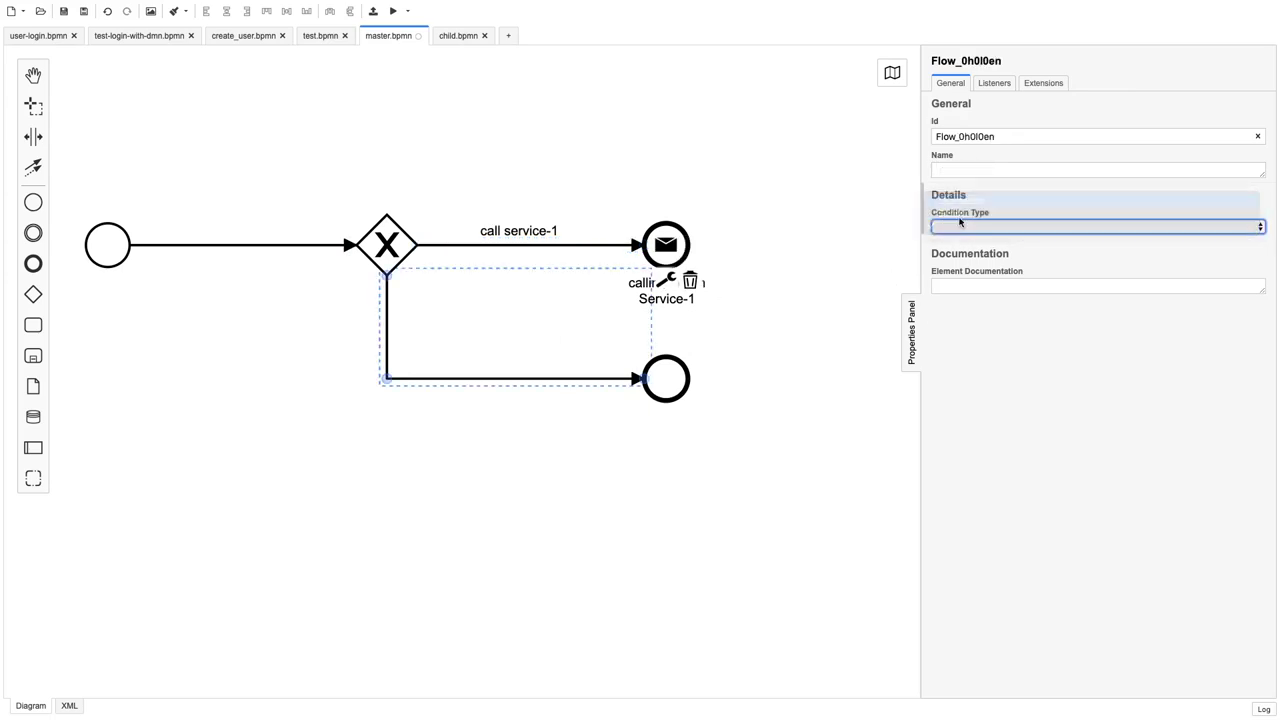
left_click(954, 258)
type("#{service==\"service-1\"}")
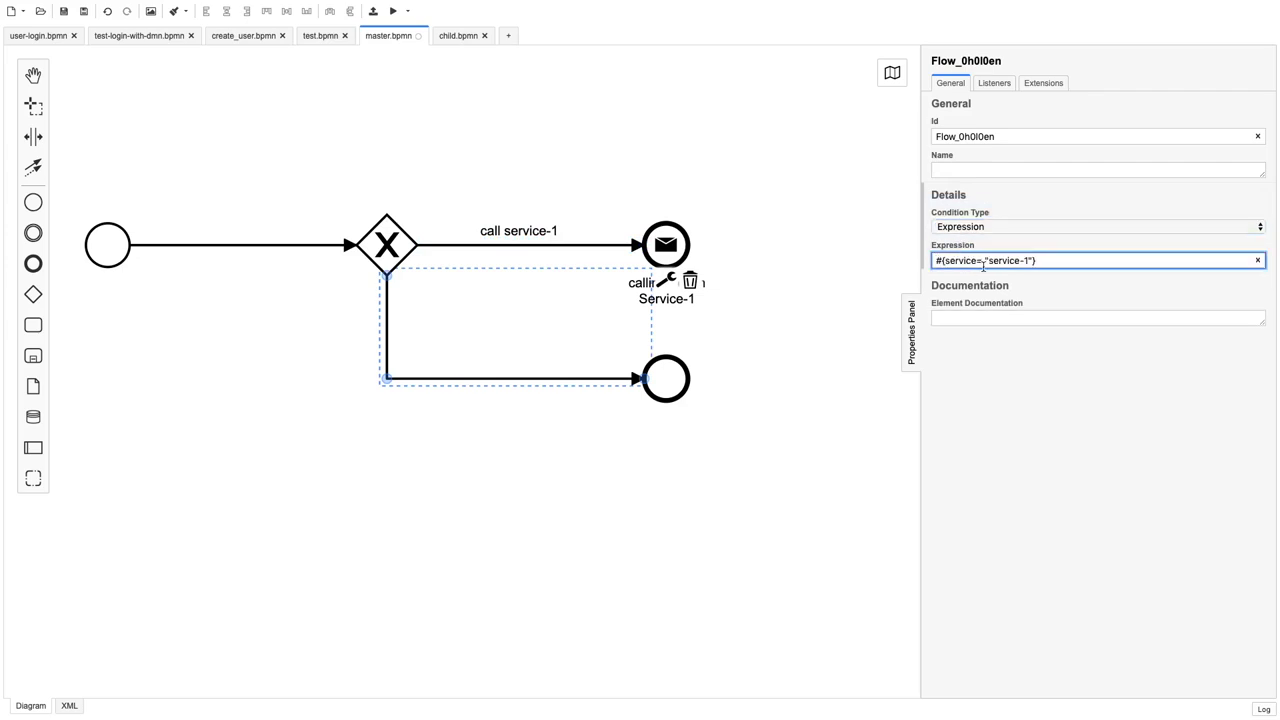
Change the comparison in the lower flow's condition expression from equal to not equal (!=).
left_click(978, 260)
key("Delete")
type("!")
left_click(758, 382)
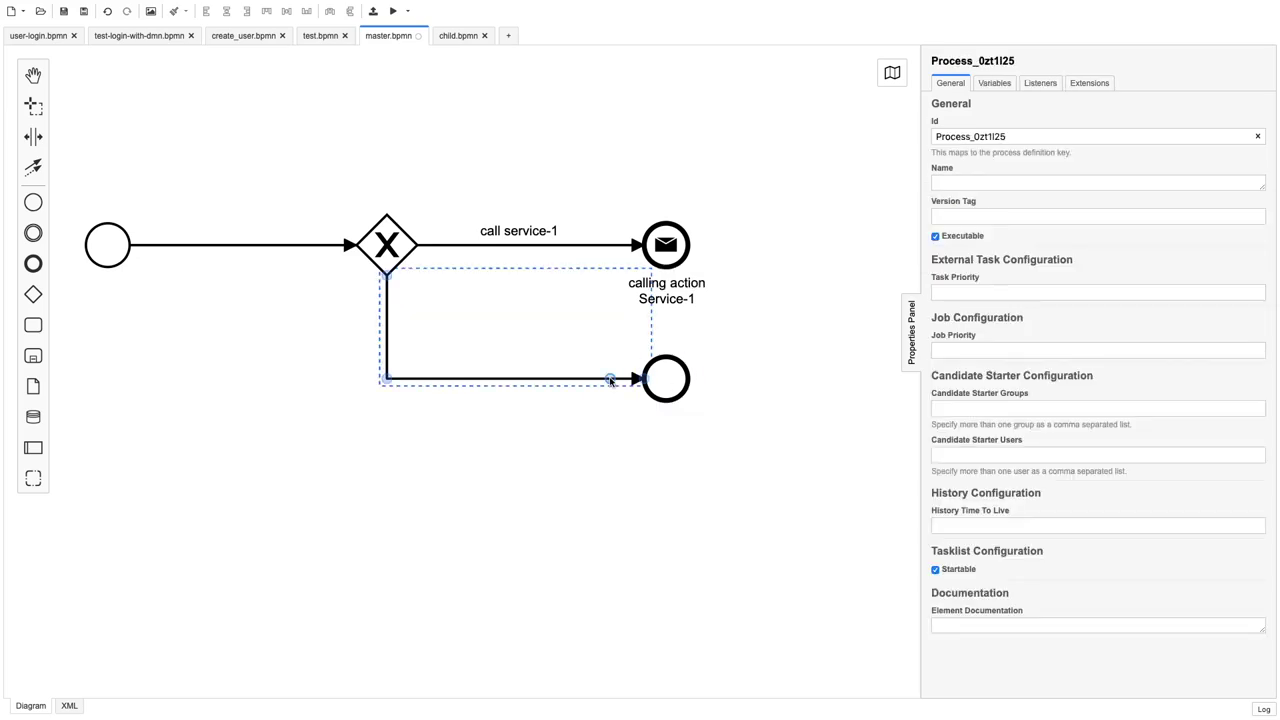